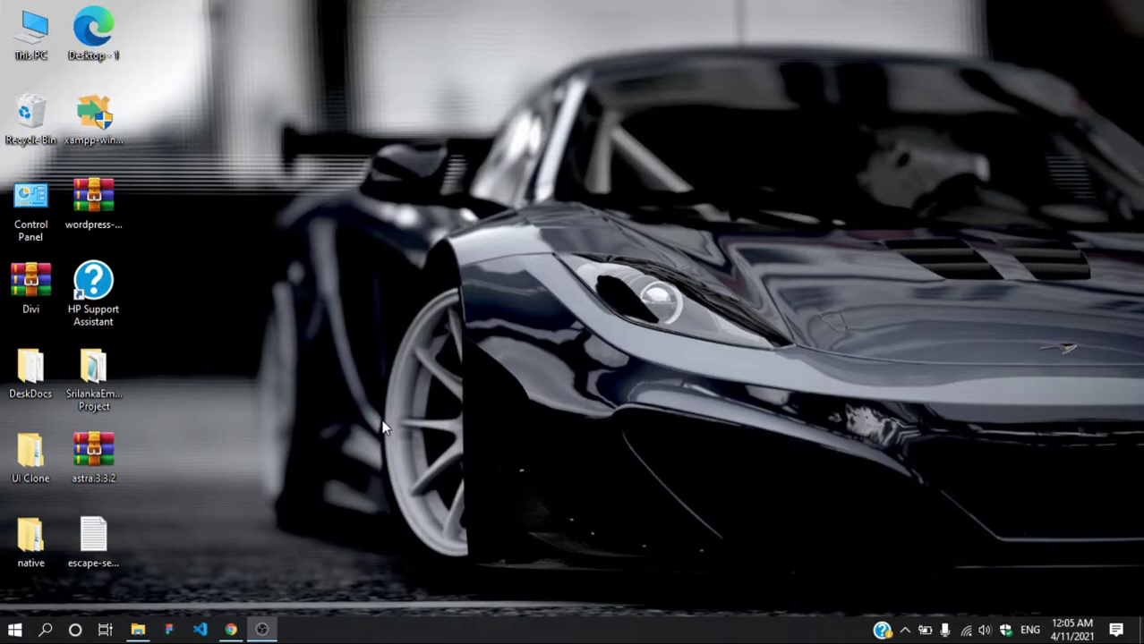
# Step: Launch the XAMPP Control Panel from the Windows search
pyautogui.click(45, 629)
pyautogui.write('xampp')
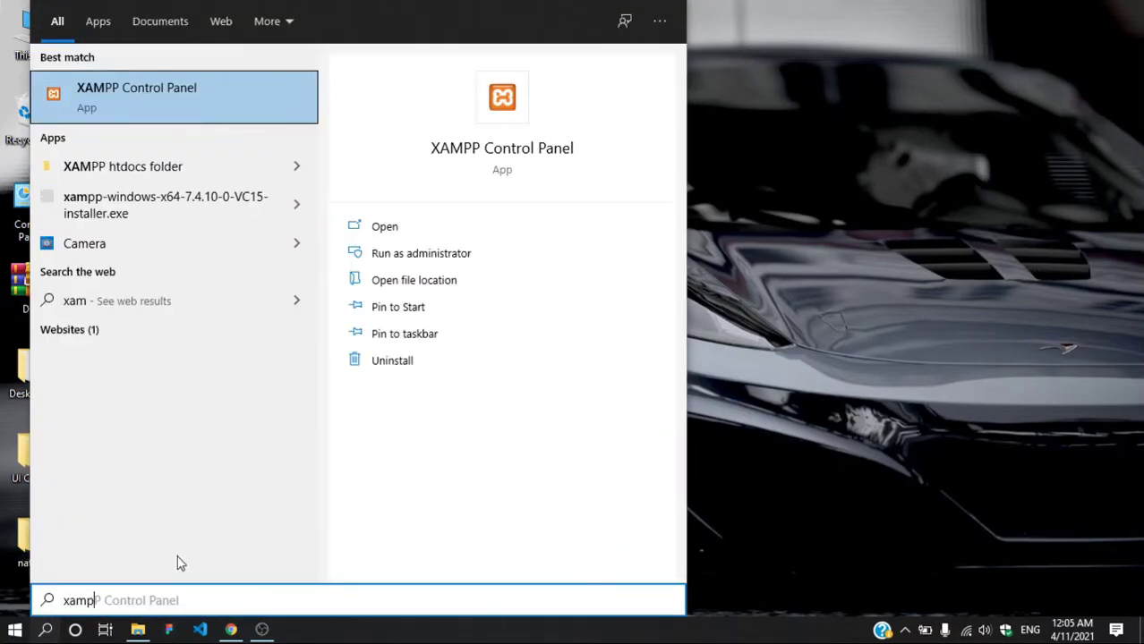
pyautogui.press('Return')
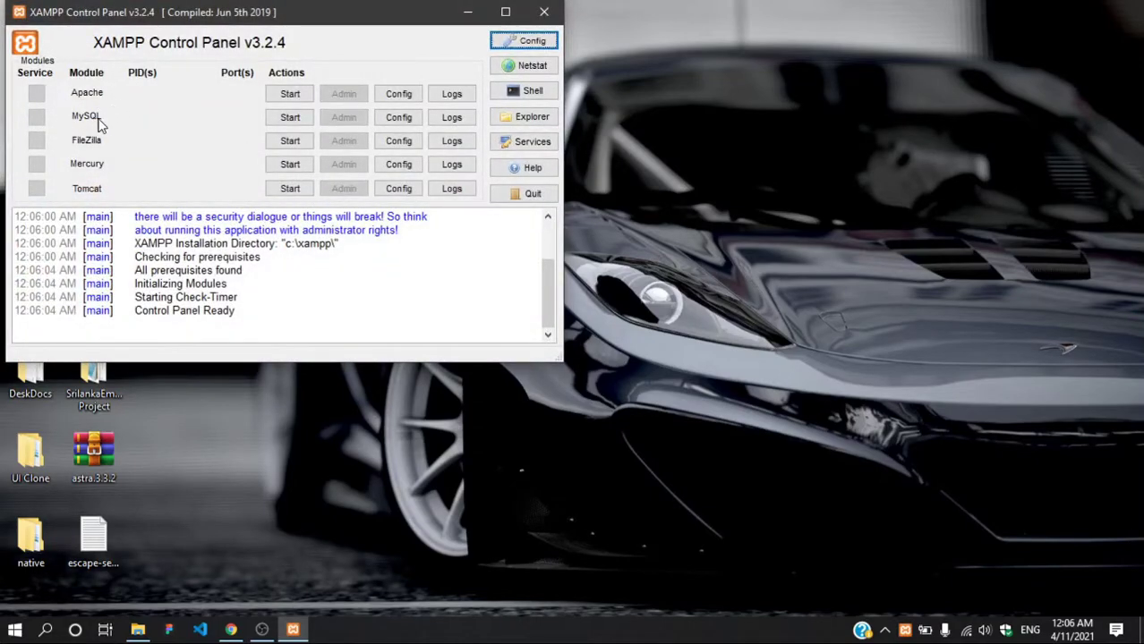
# Step: Start the MySQL and Apache services, then close the XAMPP Control Panel
pyautogui.click(290, 117)
pyautogui.click(290, 93)
pyautogui.moveTo(278, 13); pyautogui.dragTo(725, 98)
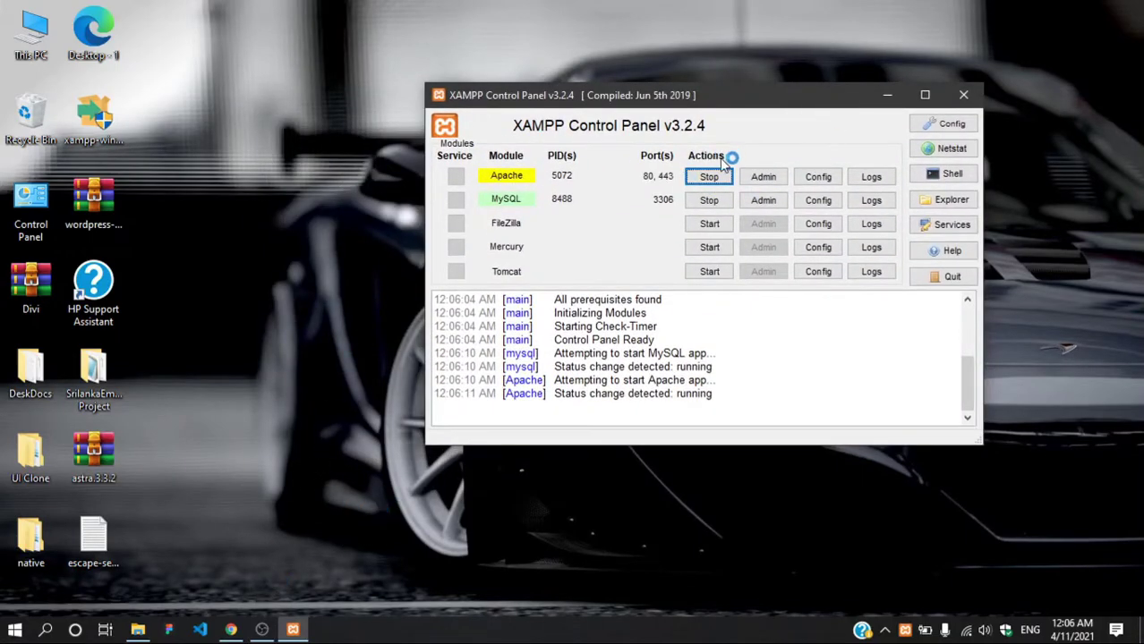
pyautogui.moveTo(791, 101); pyautogui.dragTo(679, 109)
pyautogui.click(675, 332)
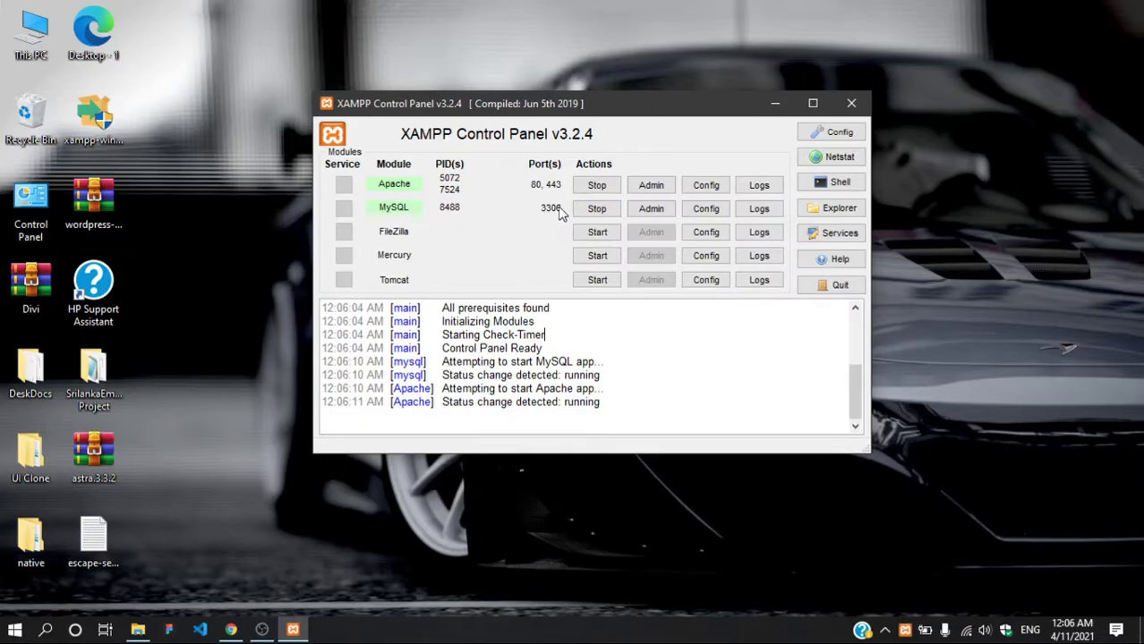
pyautogui.click(851, 103)
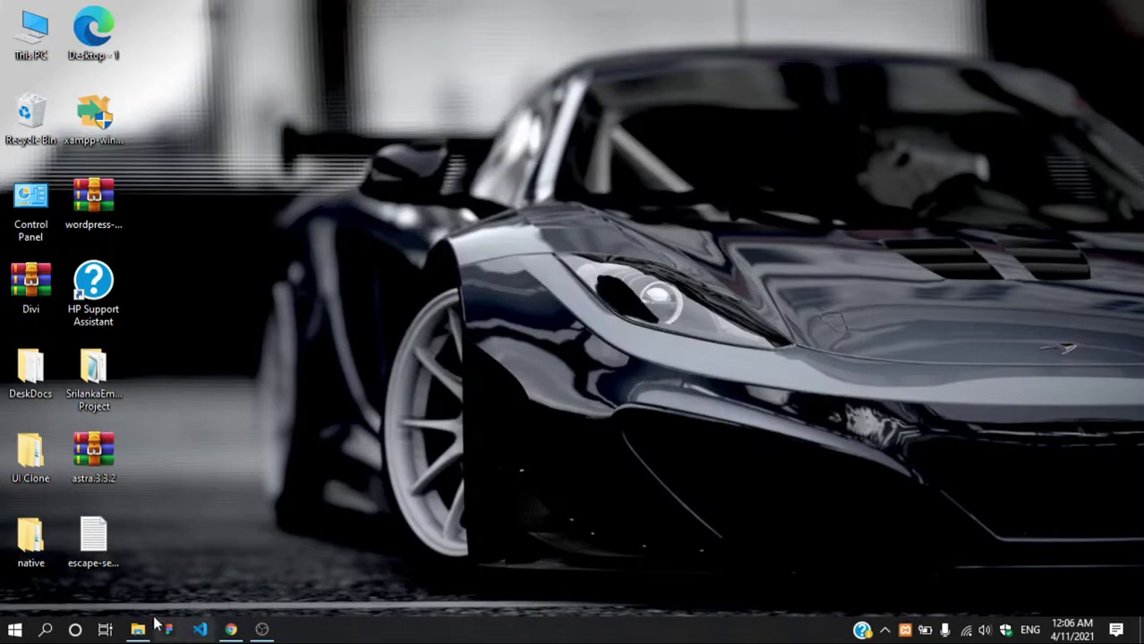
# Step: Restore Chrome and load localhost/DemoWebsite from the address bar
pyautogui.moveTo(234, 630)
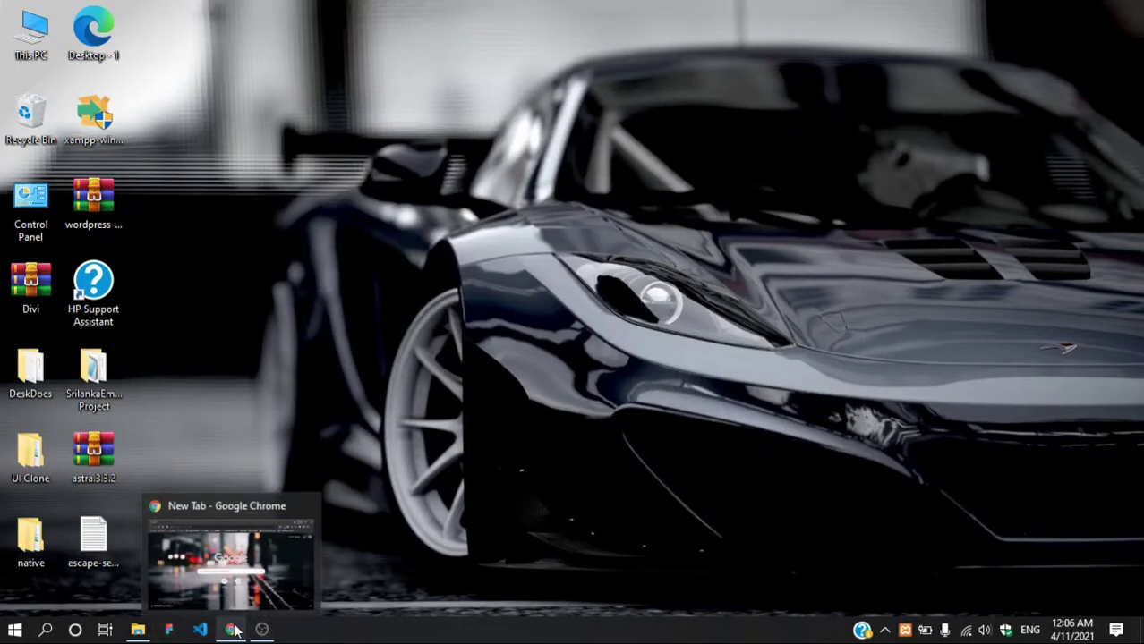
pyautogui.click(255, 573)
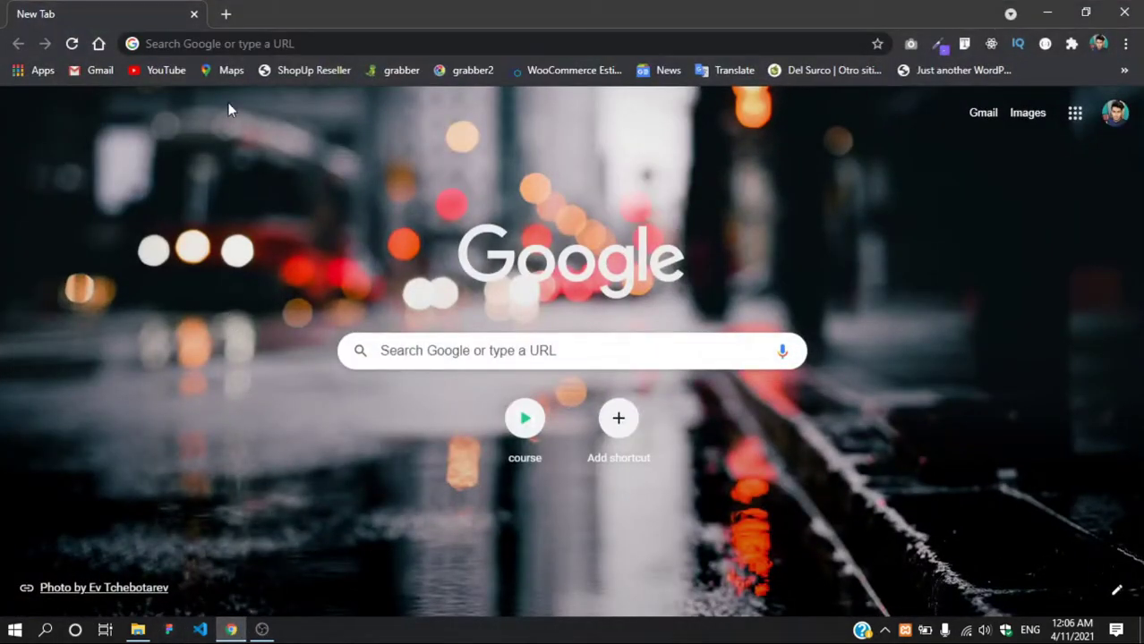
pyautogui.click(248, 50)
pyautogui.write('loacl')
pyautogui.press('BackSpace')
pyautogui.press('BackSpace')
pyautogui.press('BackSpace')
pyautogui.press('BackSpace')
pyautogui.press('BackSpace')
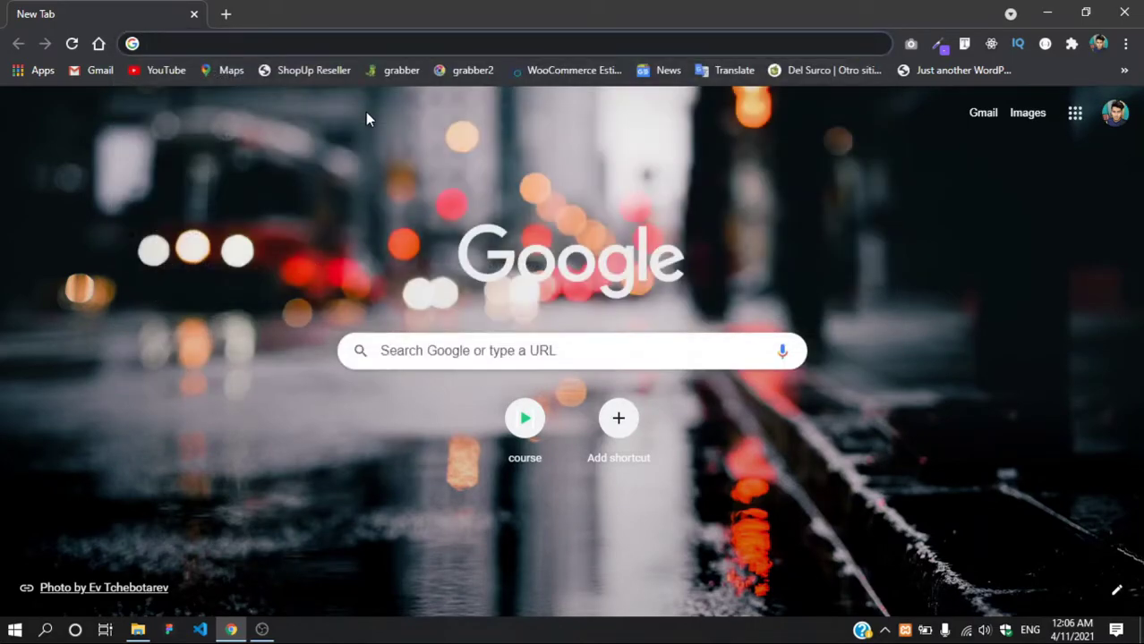
pyautogui.write('localhost:')
pyautogui.press('BackSpace')
pyautogui.write('/De')
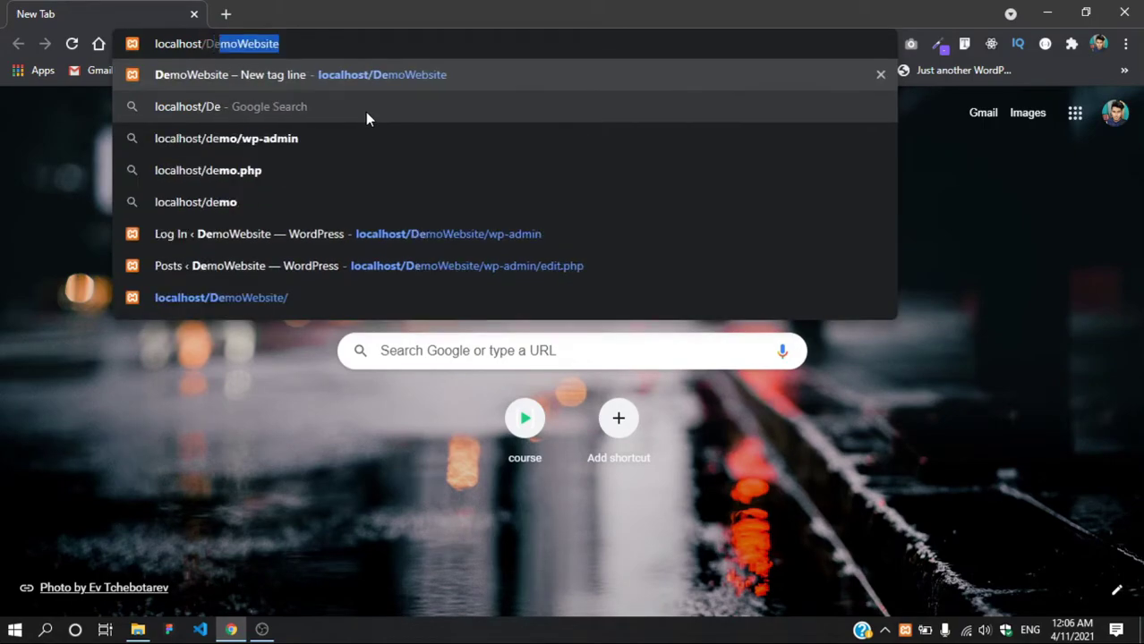
pyautogui.press('Return')
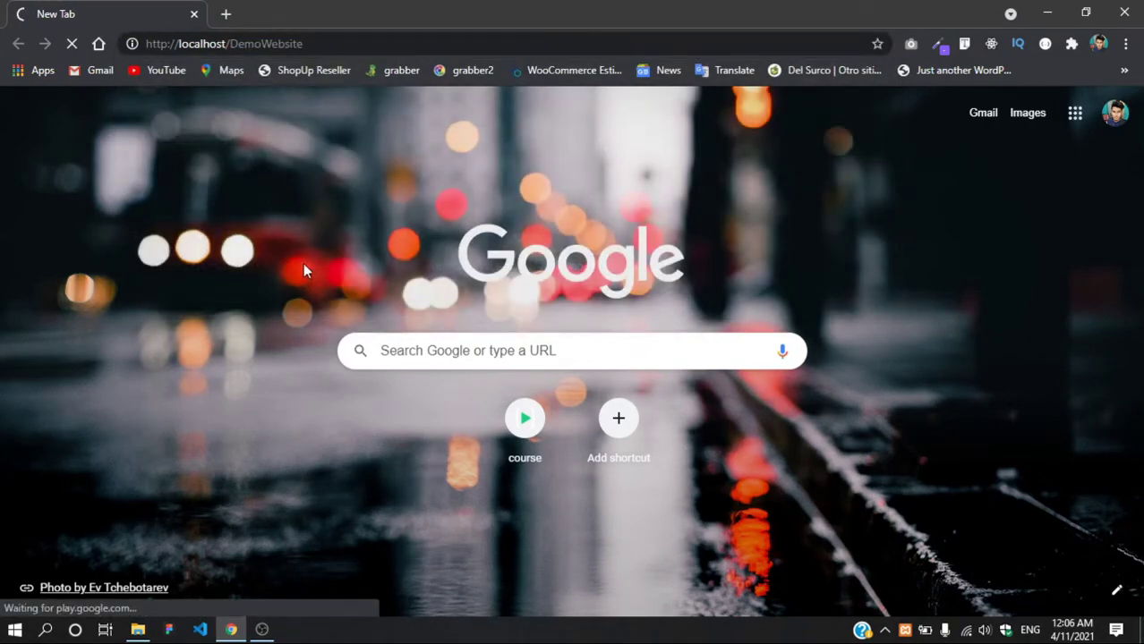
pyautogui.click(197, 44)
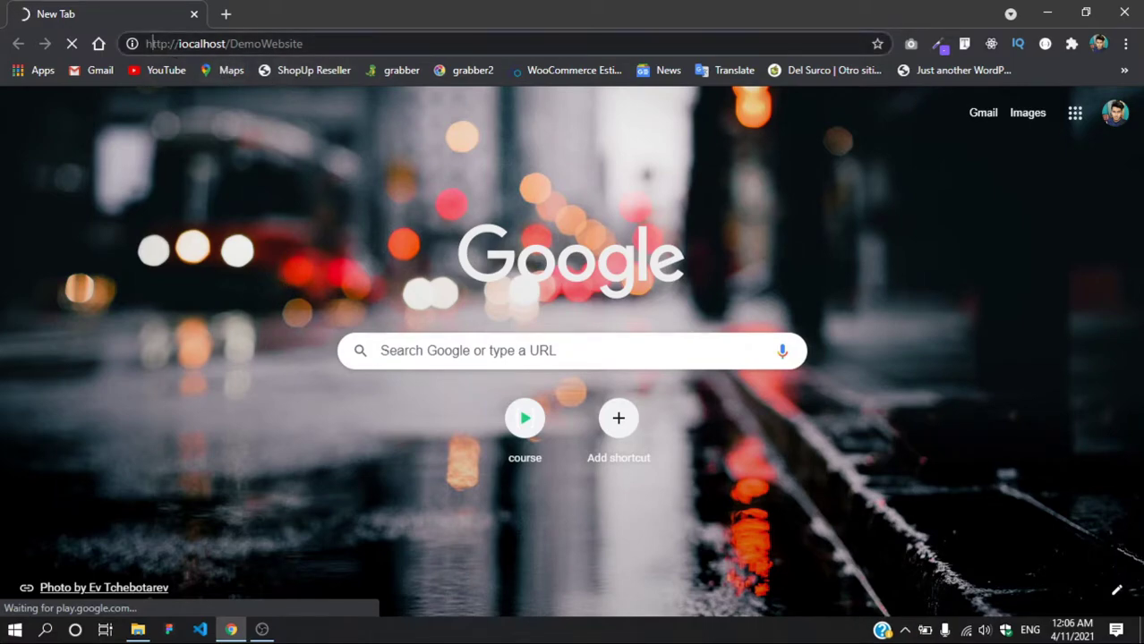
pyautogui.press('Return')
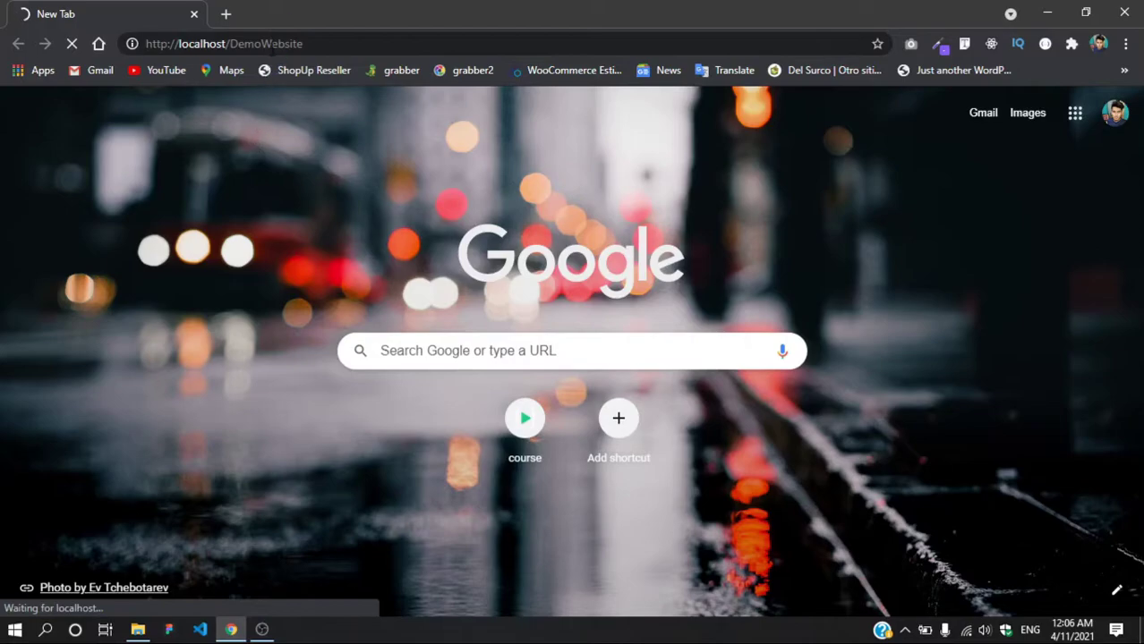
# Step: Resize the Chrome window and open a second, blank tab
pyautogui.moveTo(287, 23); pyautogui.dragTo(361, 94)
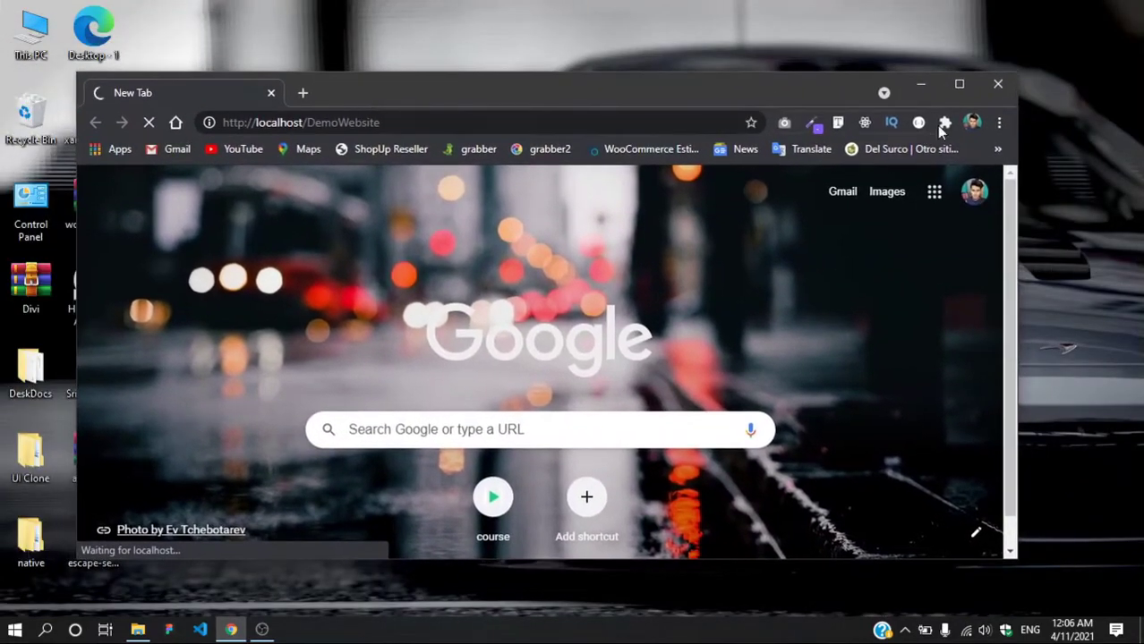
pyautogui.click(953, 86)
pyautogui.moveTo(558, 16); pyautogui.dragTo(550, 56)
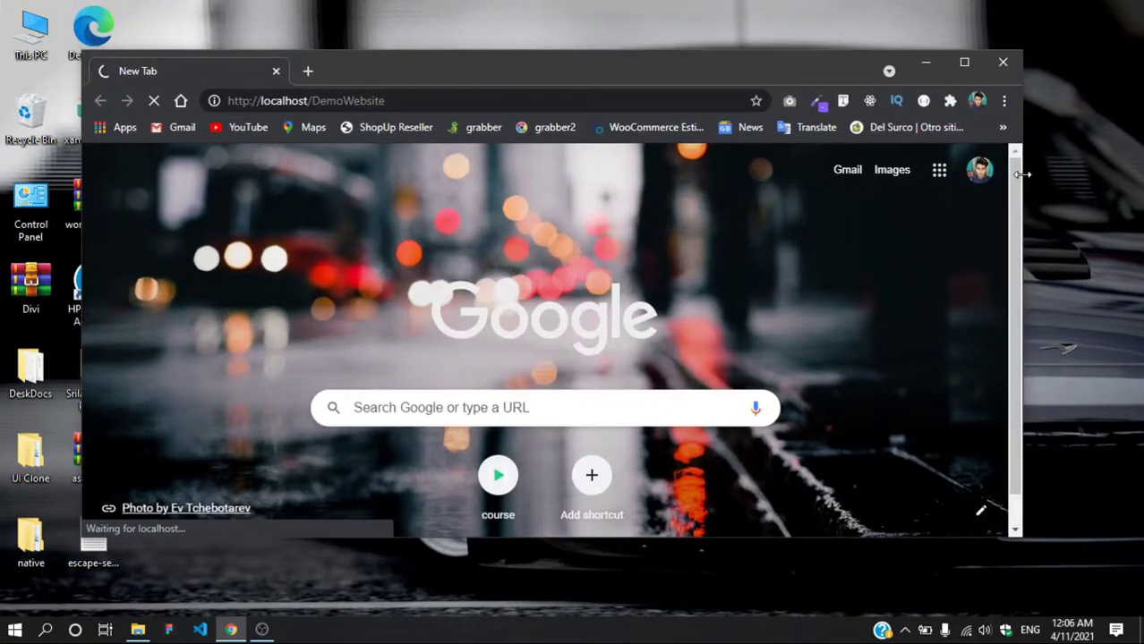
pyautogui.moveTo(1022, 175); pyautogui.dragTo(1078, 171)
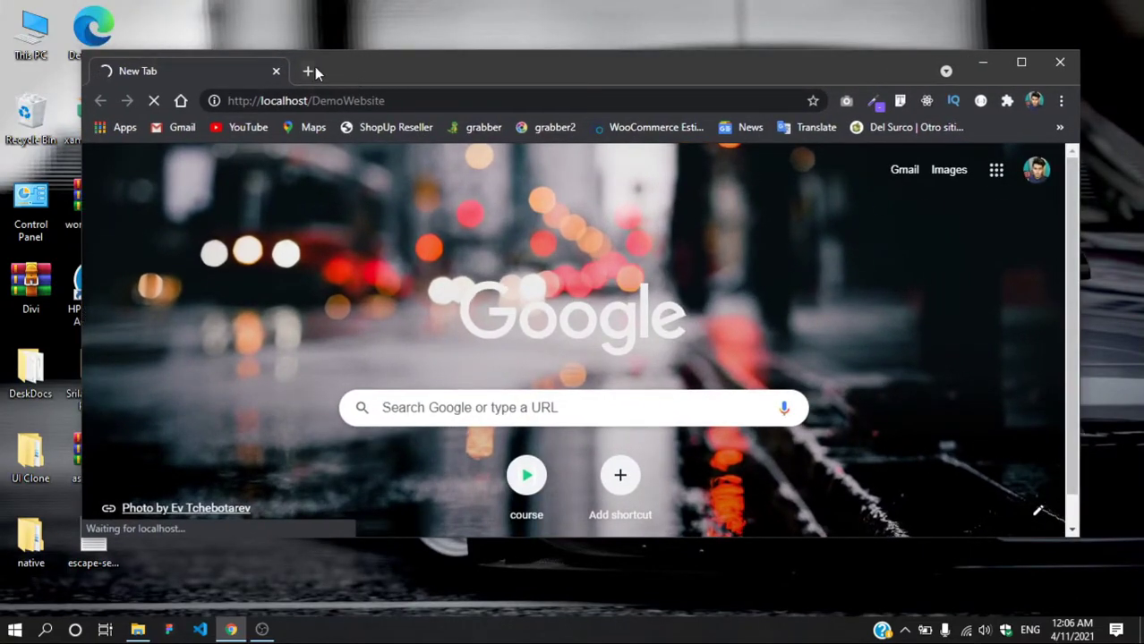
pyautogui.click(313, 70)
# Step: Search Google for 'astra' in the new tab
pyautogui.click(1019, 62)
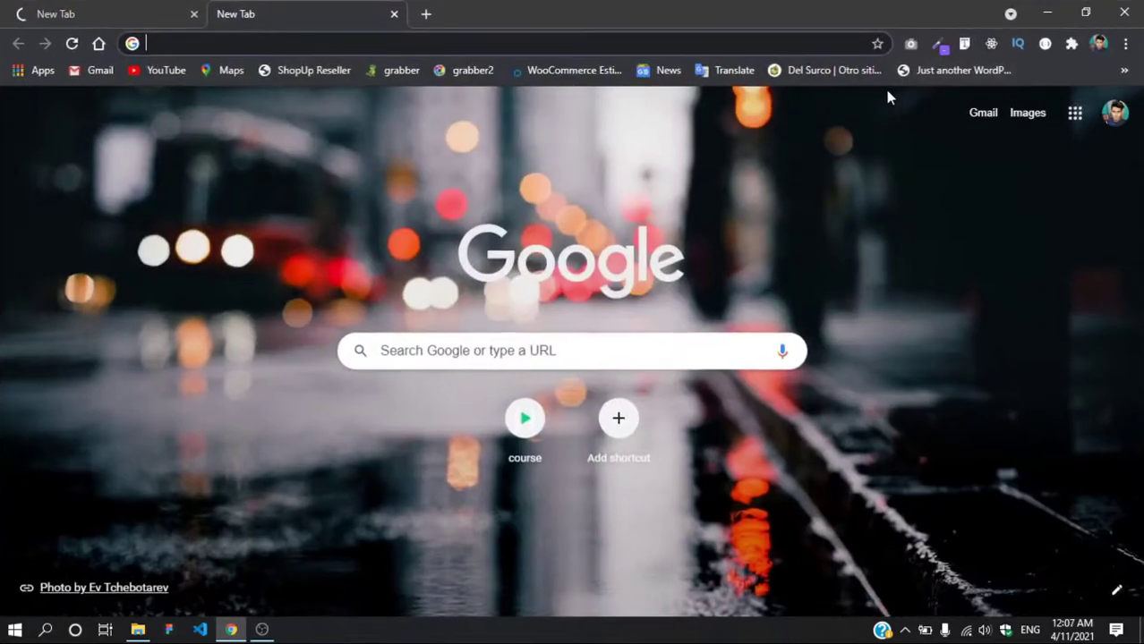
pyautogui.write('astra')
pyautogui.press('Return')
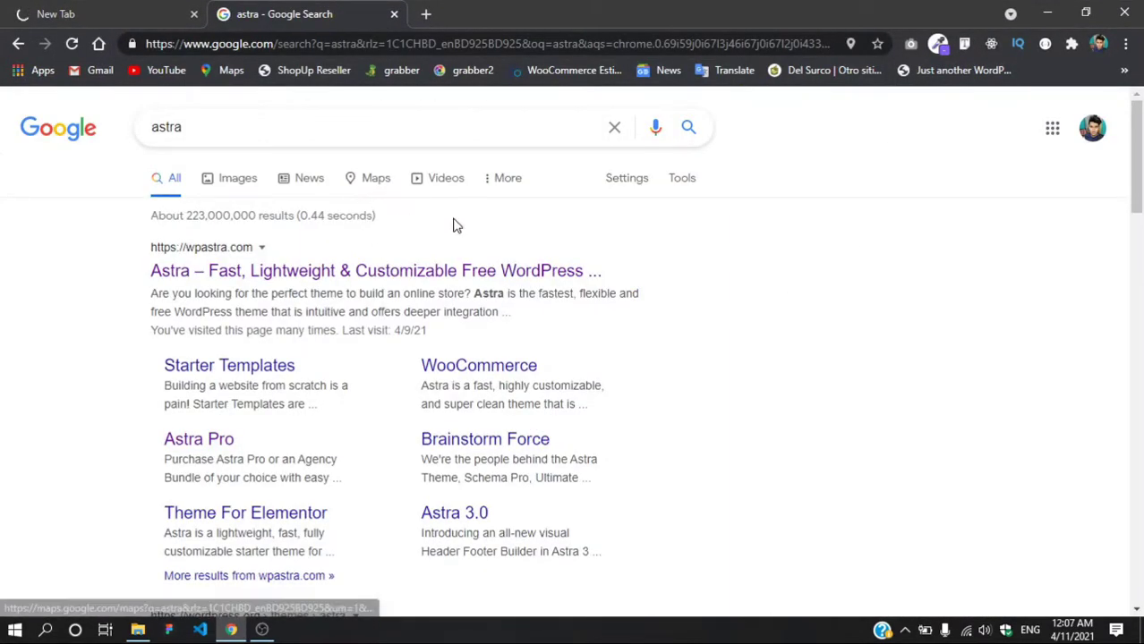
pyautogui.scroll(-3, 169, 358)
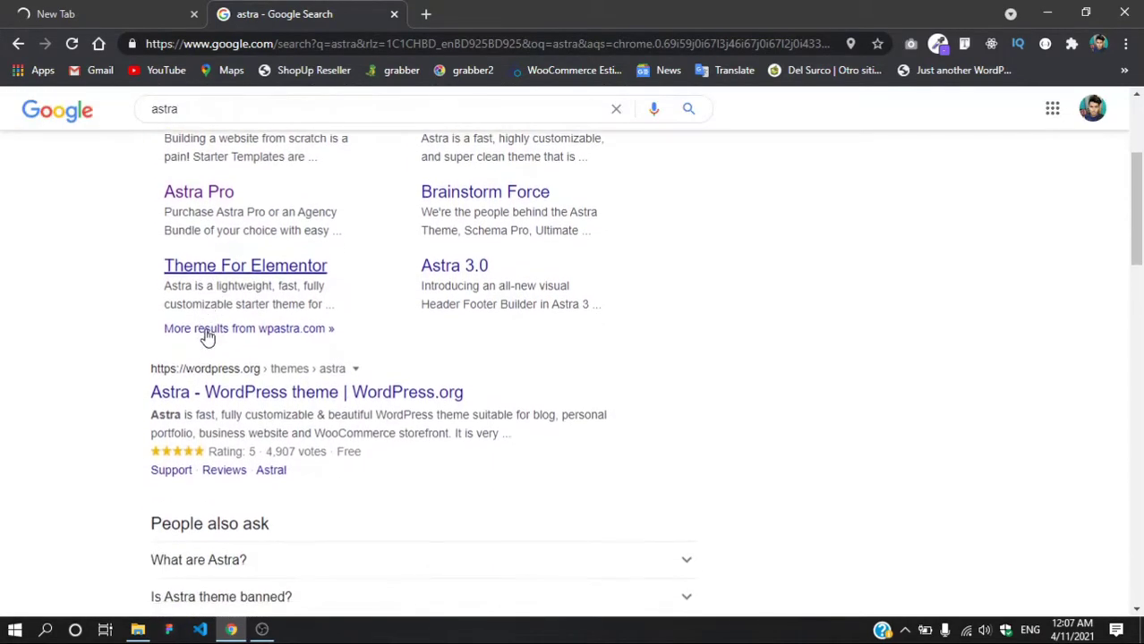
pyautogui.scroll(3, 207, 334)
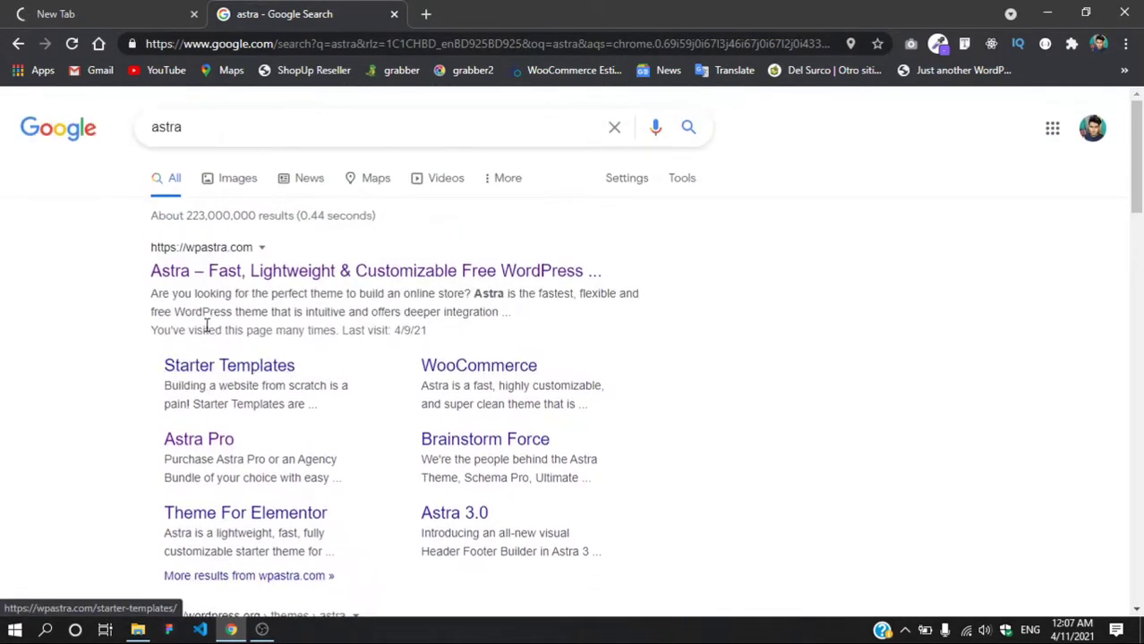
# Step: Open the wpastra.com result, look it over, then return to the DemoWebsite tab
pyautogui.click(260, 280)
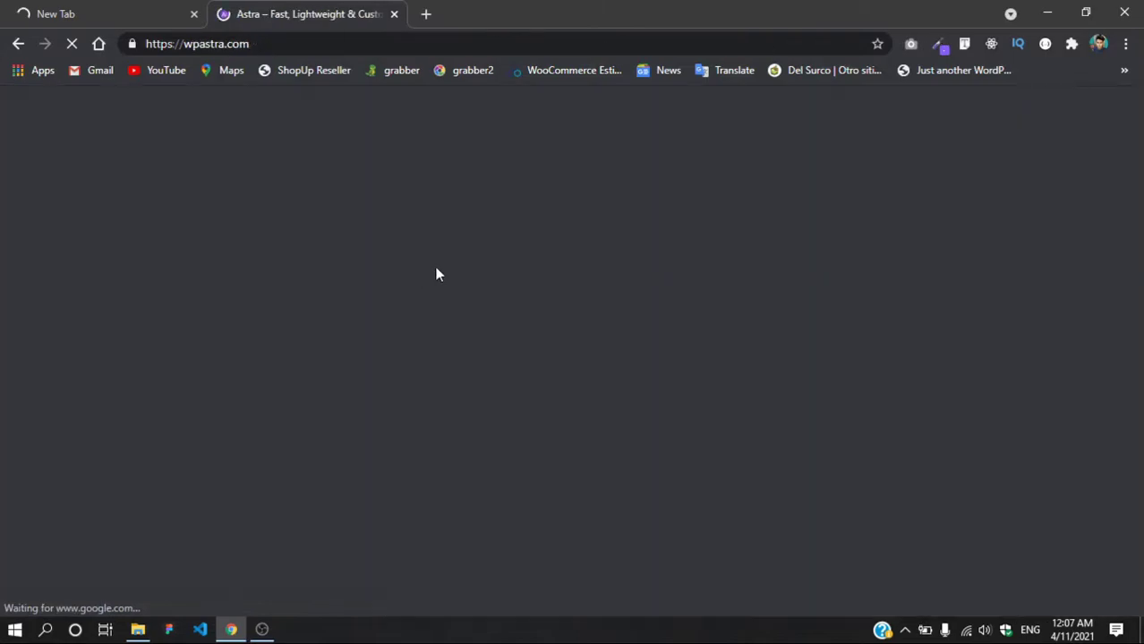
pyautogui.scroll(-2, 273, 319)
pyautogui.scroll(1, 260, 319)
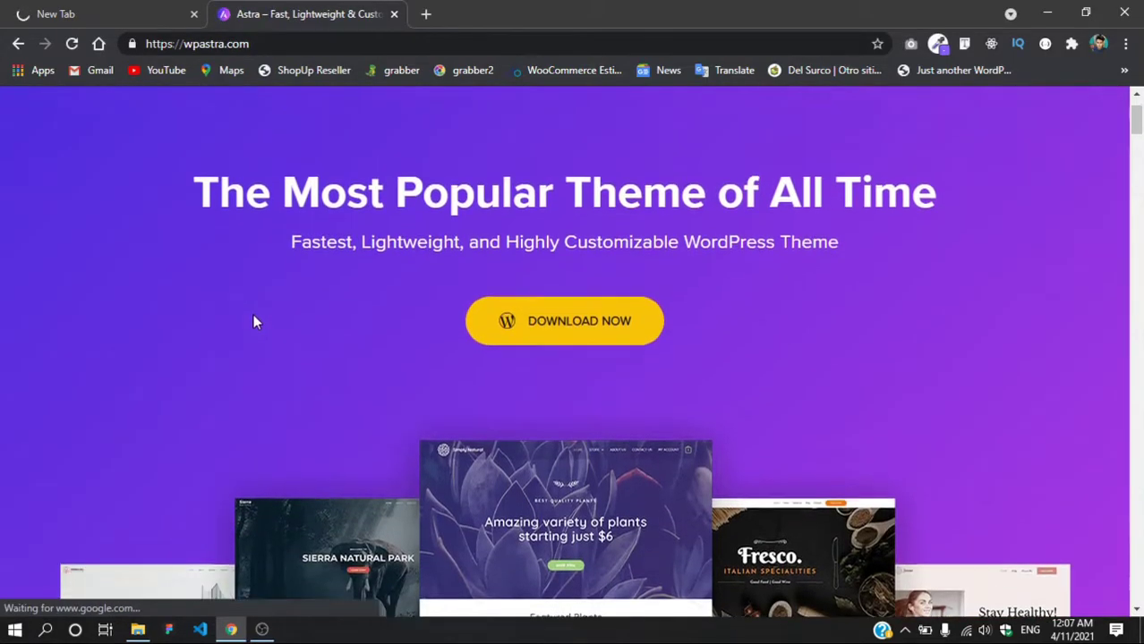
pyautogui.moveTo(221, 203); pyautogui.dragTo(866, 204)
pyautogui.click(866, 205)
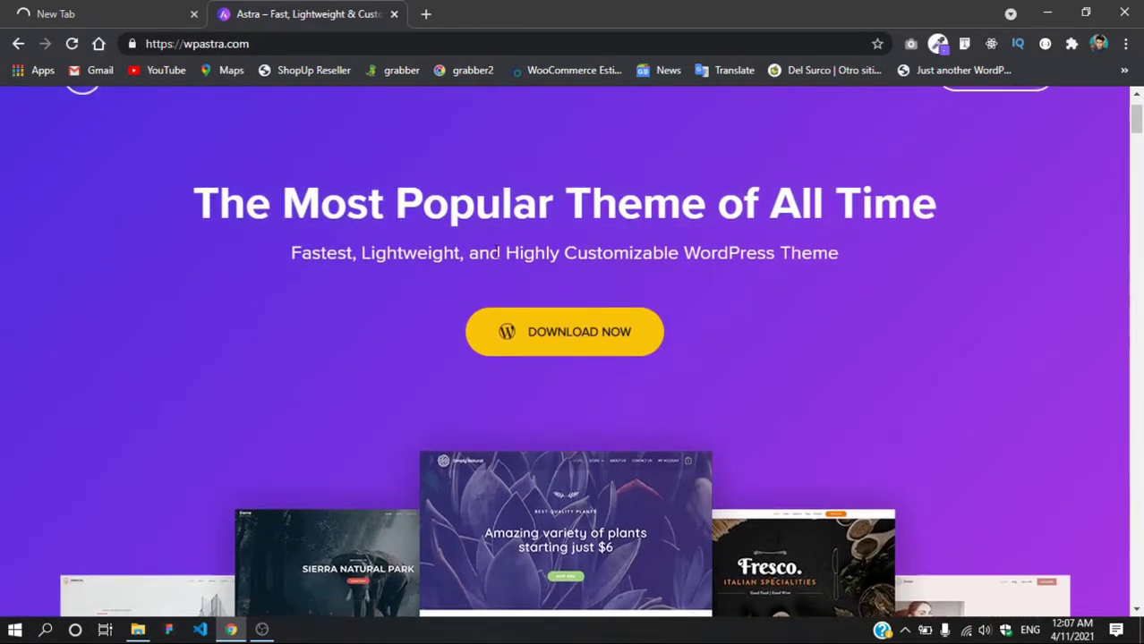
pyautogui.scroll(-2, 532, 306)
pyautogui.scroll(3, 441, 319)
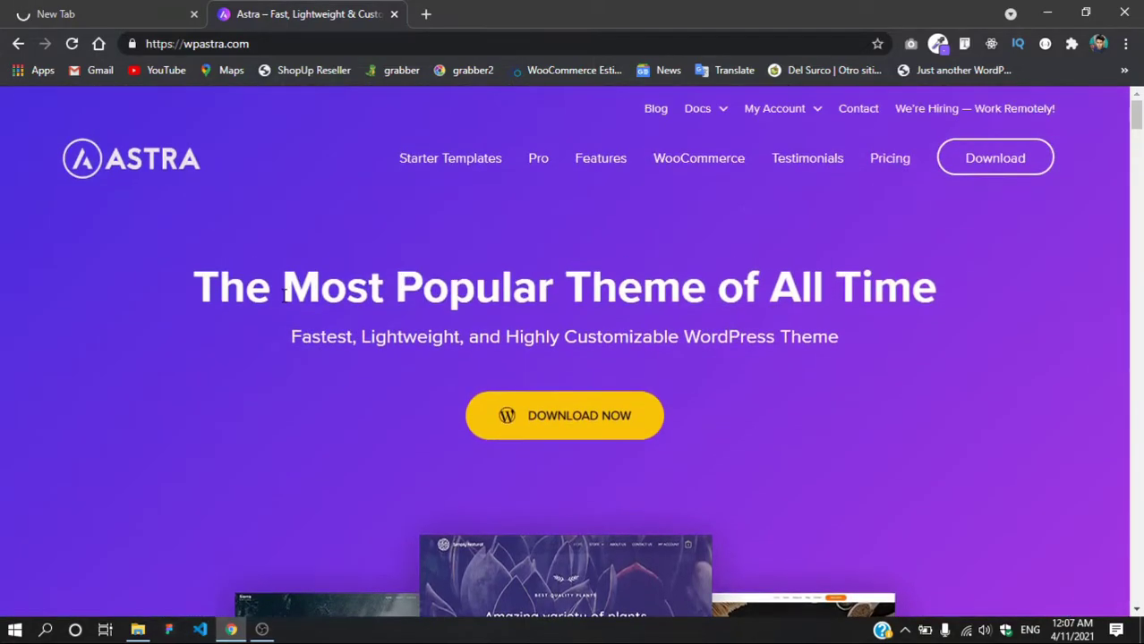
pyautogui.scroll(-2, 388, 323)
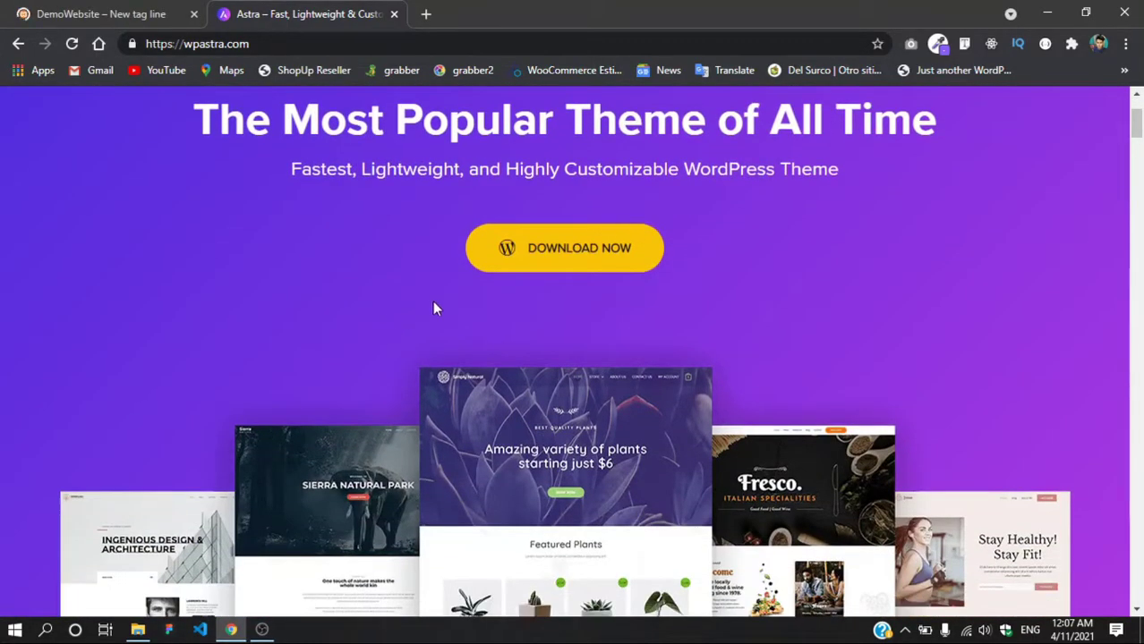
pyautogui.click(99, 13)
pyautogui.scroll(-1, 176, 228)
# Step: Log out of DemoWebsite and reload the plain login page without the logged-out query
pyautogui.scroll(1, 132, 200)
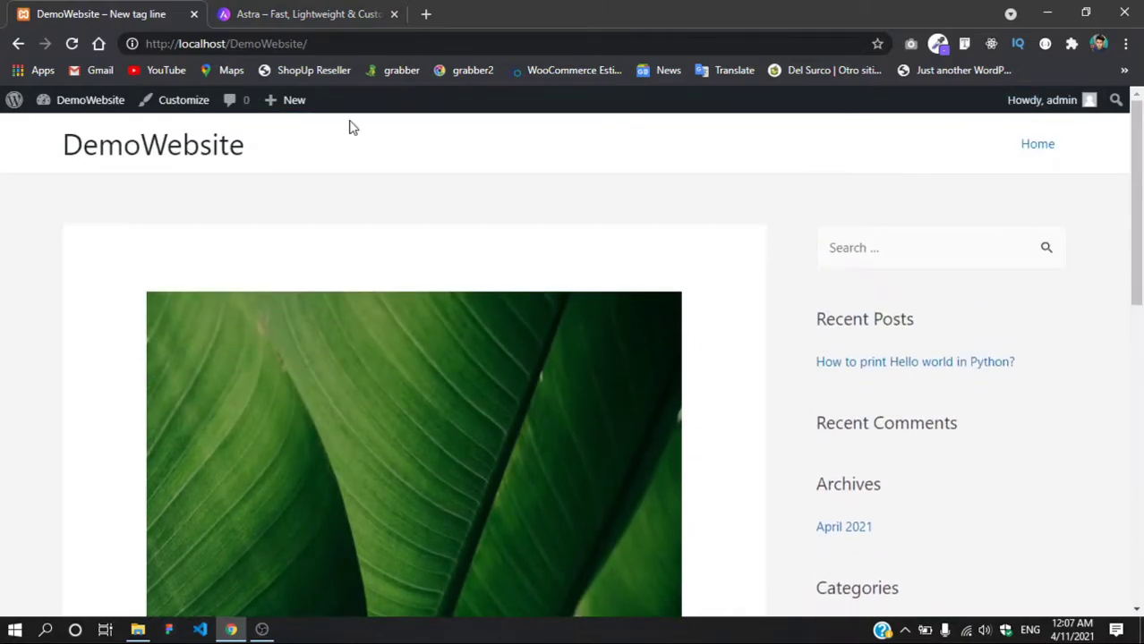
pyautogui.moveTo(273, 104)
pyautogui.moveTo(1088, 102)
pyautogui.click(968, 186)
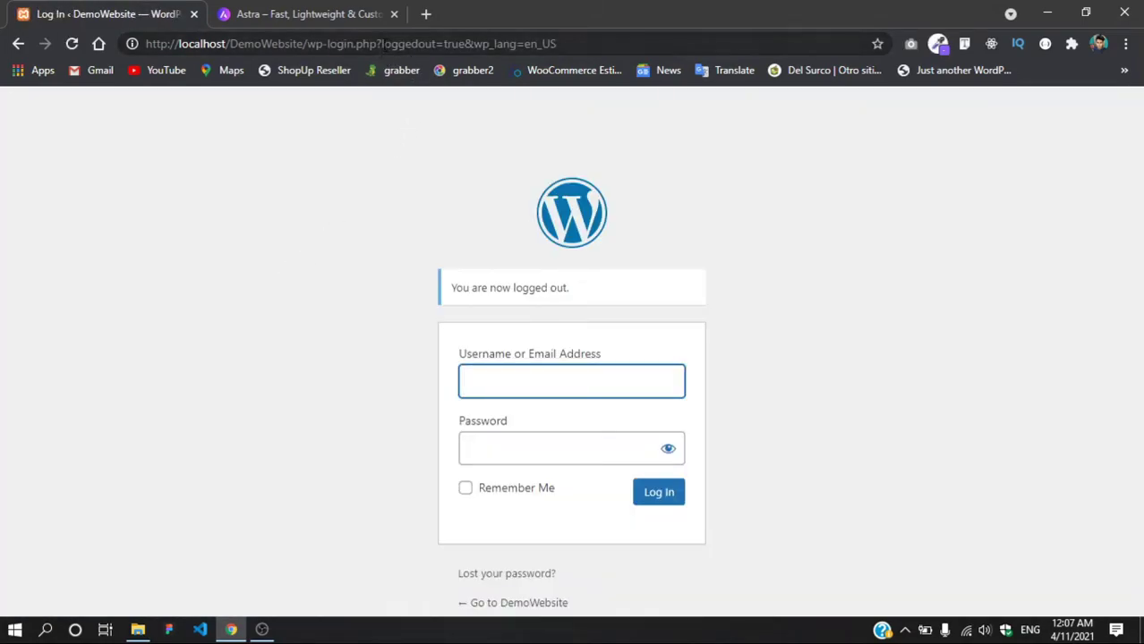
pyautogui.moveTo(376, 43); pyautogui.dragTo(556, 43)
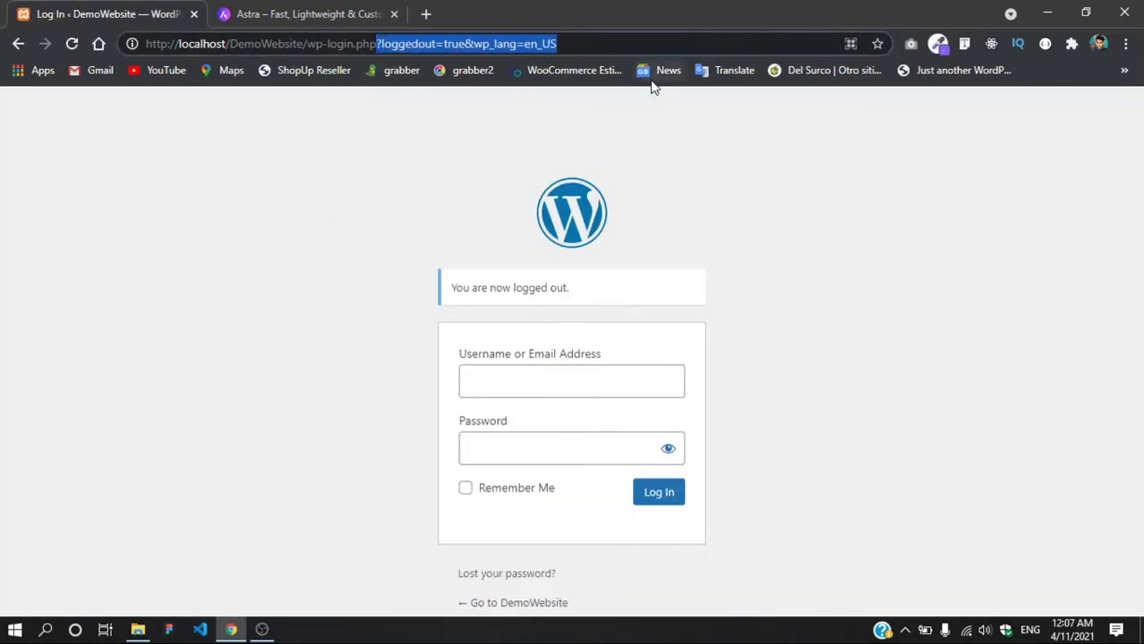
pyautogui.press('BackSpace')
pyautogui.press('Return')
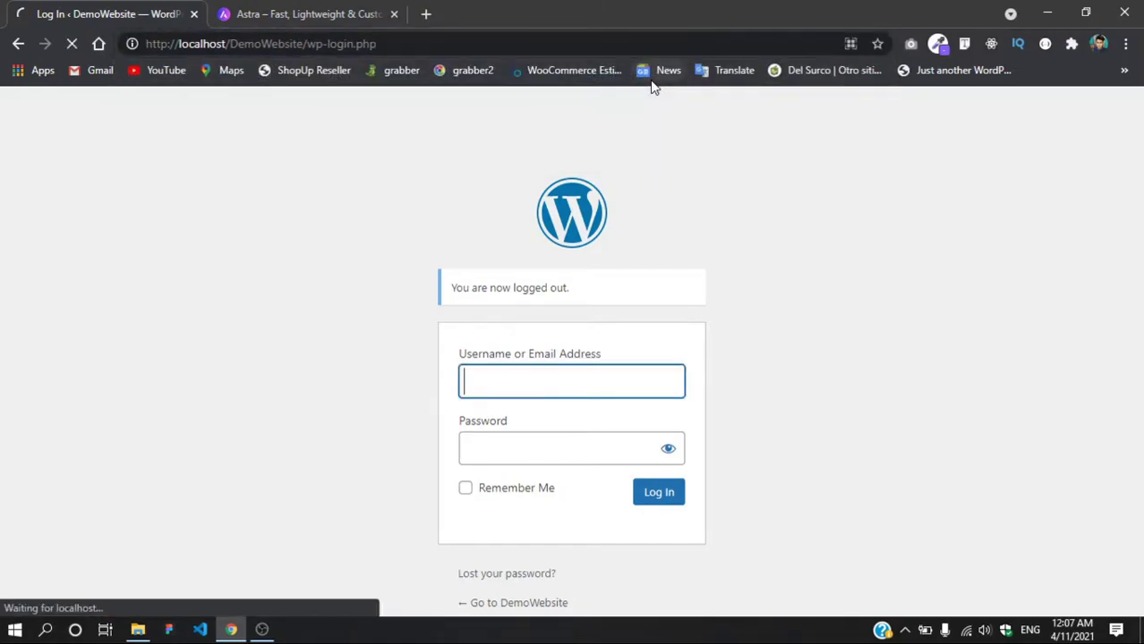
# Step: Load wp-admin, sign in with the admin username and password, then return to the Astra tab
pyautogui.moveTo(377, 43); pyautogui.dragTo(328, 43)
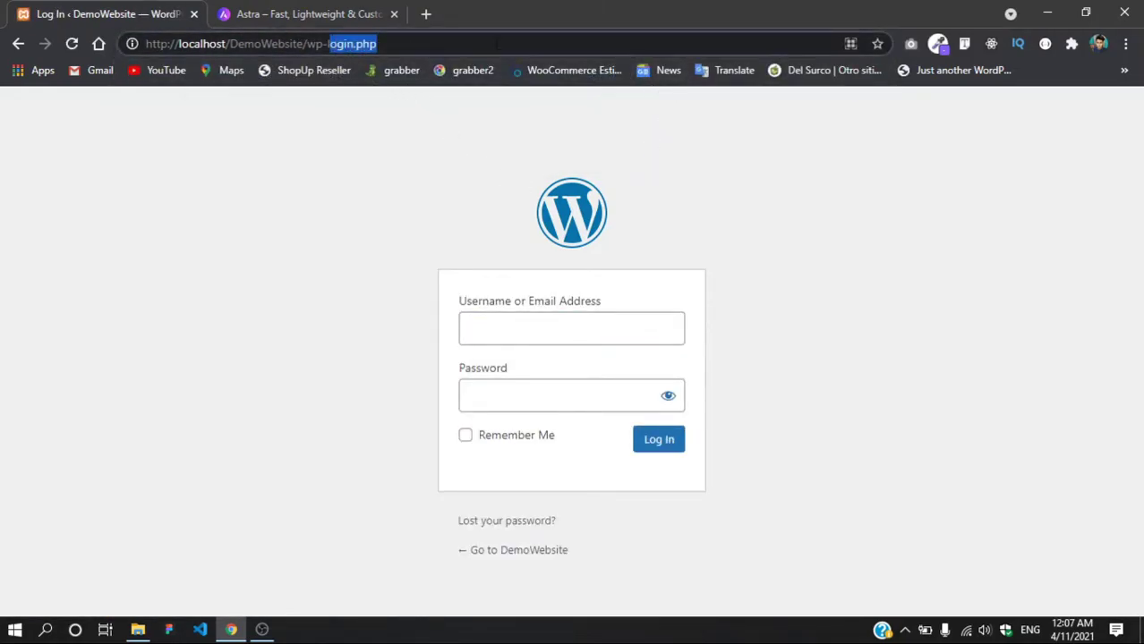
pyautogui.write('admin')
pyautogui.press('Return')
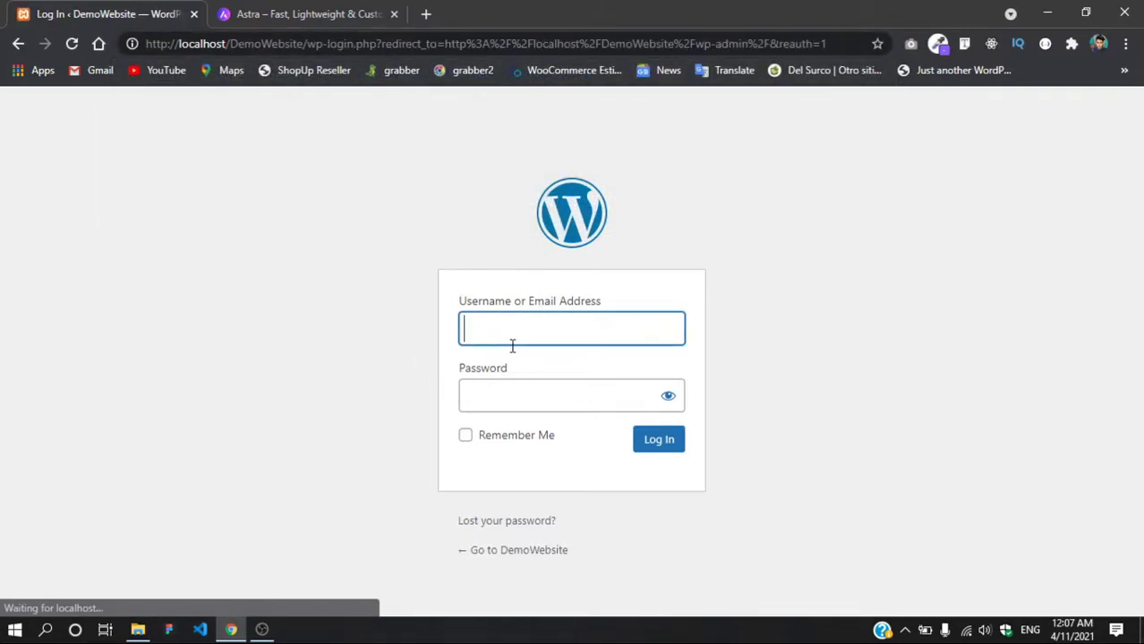
pyautogui.write('admin')
pyautogui.hotkey('ctrl', 'a')
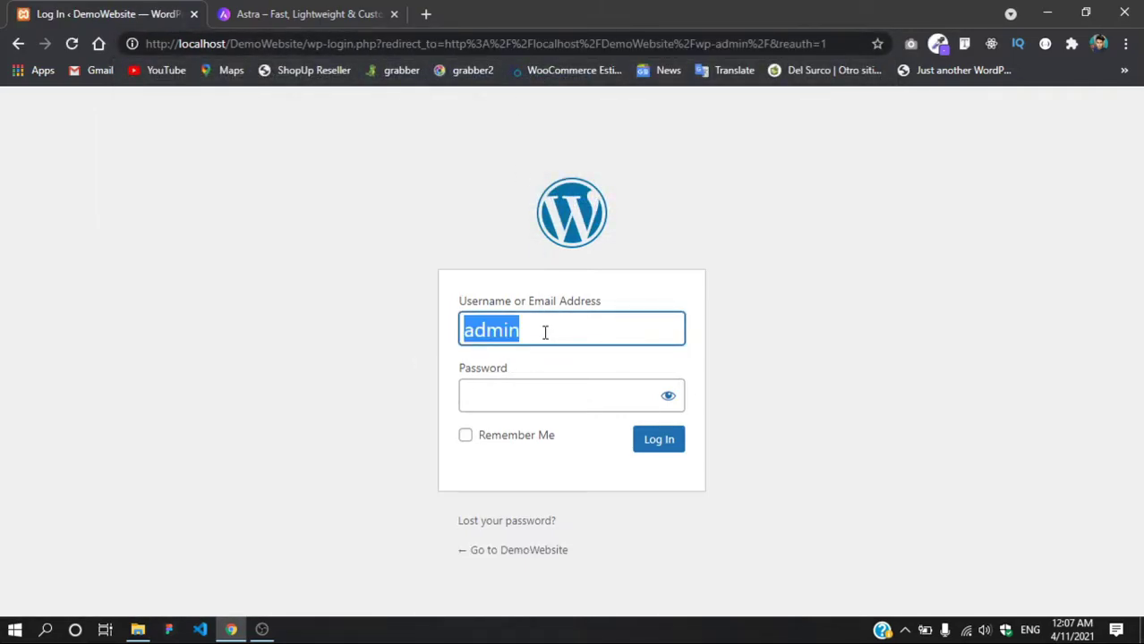
pyautogui.click(568, 403)
pyautogui.write('admin')
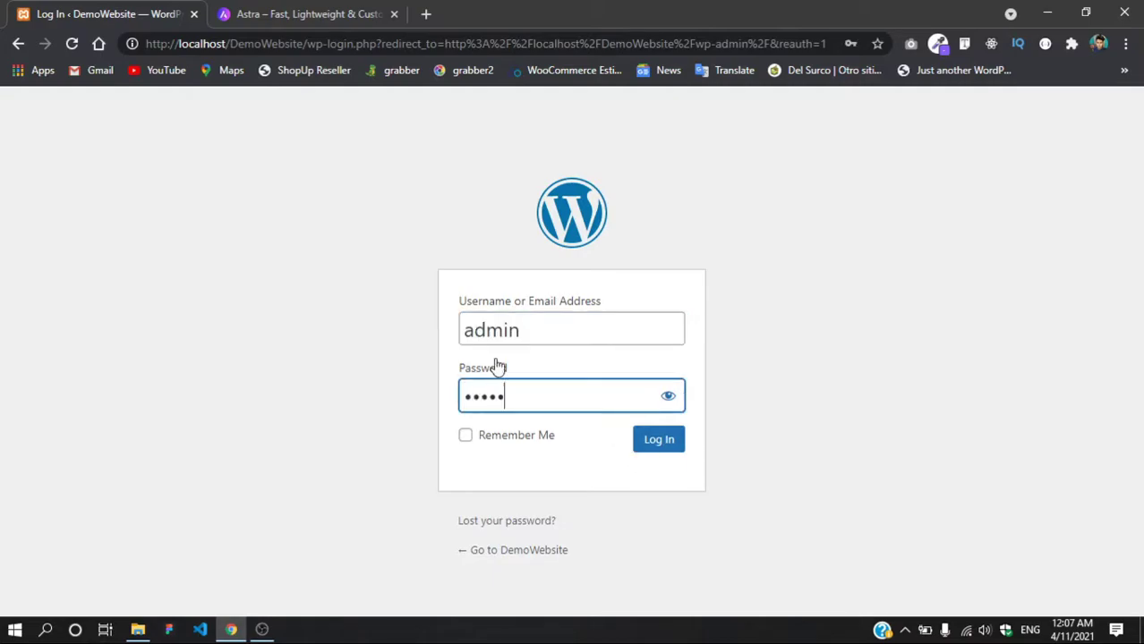
pyautogui.click(646, 442)
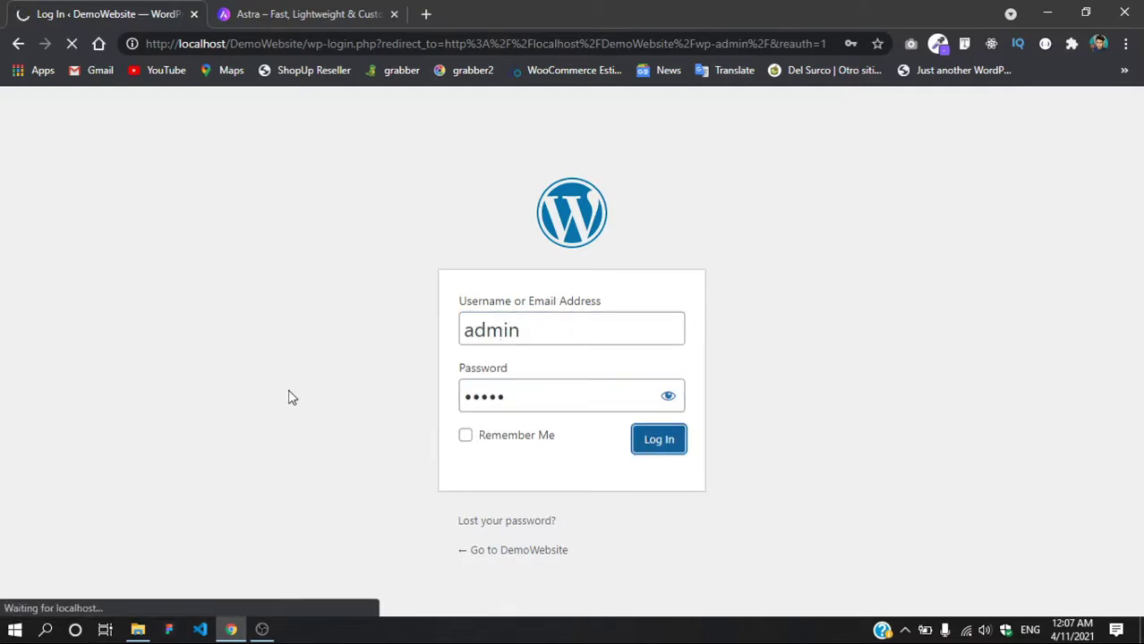
pyautogui.click(353, 13)
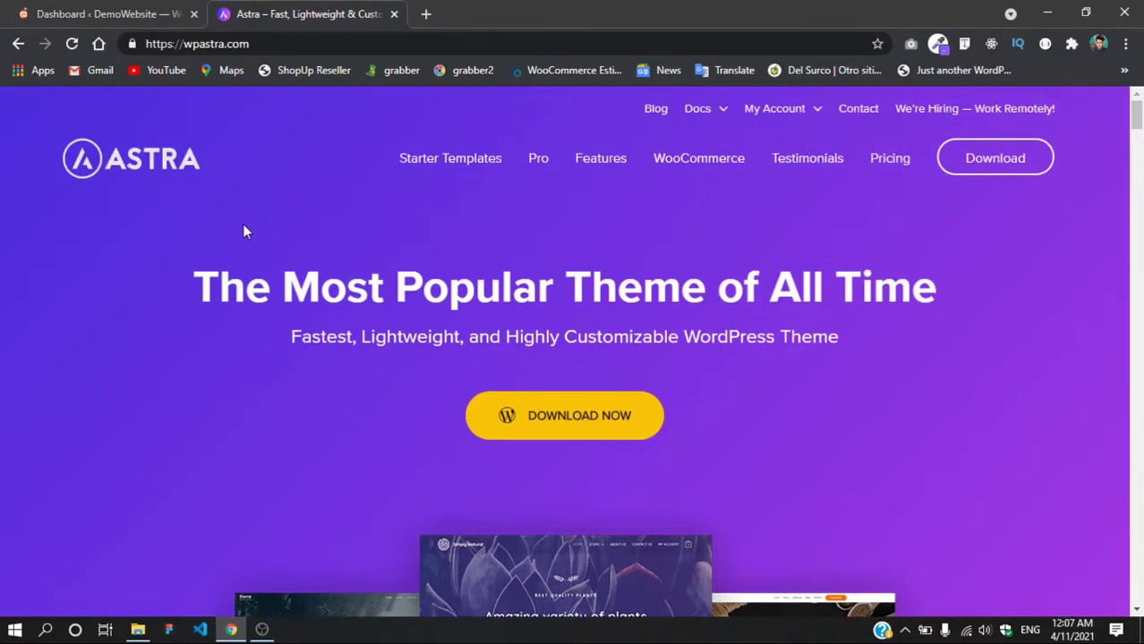
# Step: Search Google for 'free wordpress themes' in a new tab and browse the results
pyautogui.scroll(-4, 514, 394)
pyautogui.scroll(4, 509, 379)
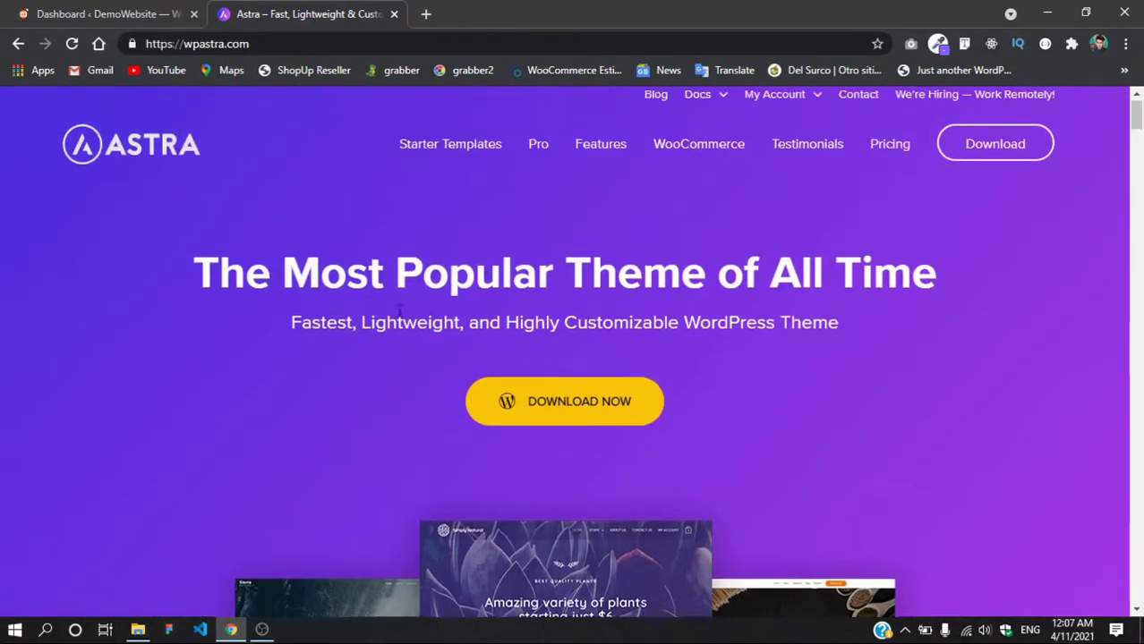
pyautogui.scroll(1, 399, 306)
pyautogui.click(427, 15)
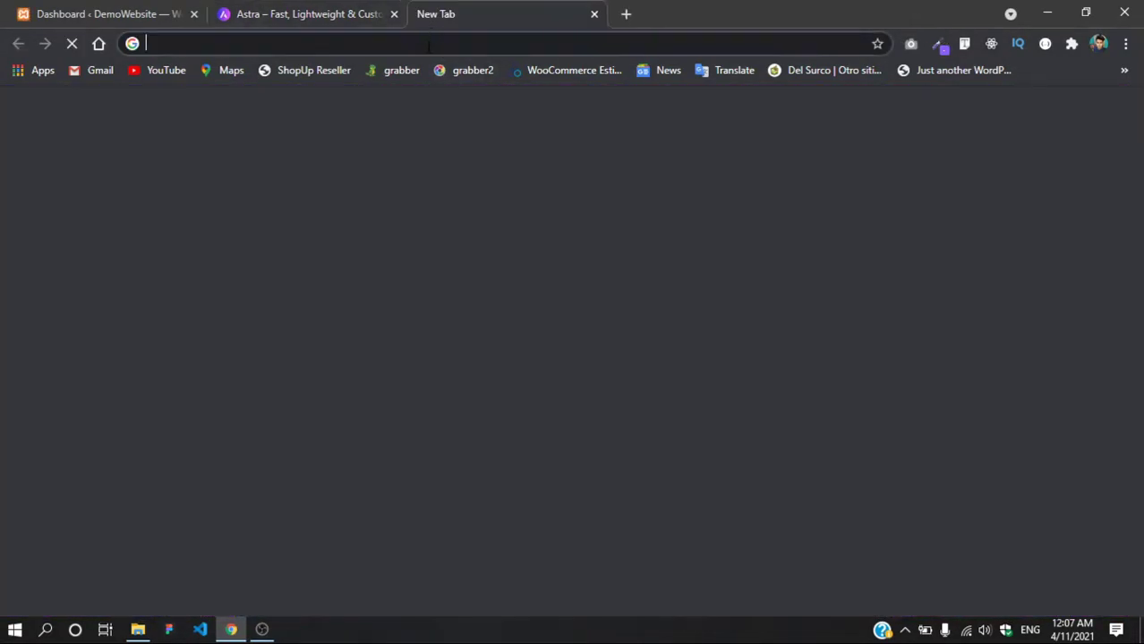
pyautogui.write('free ')
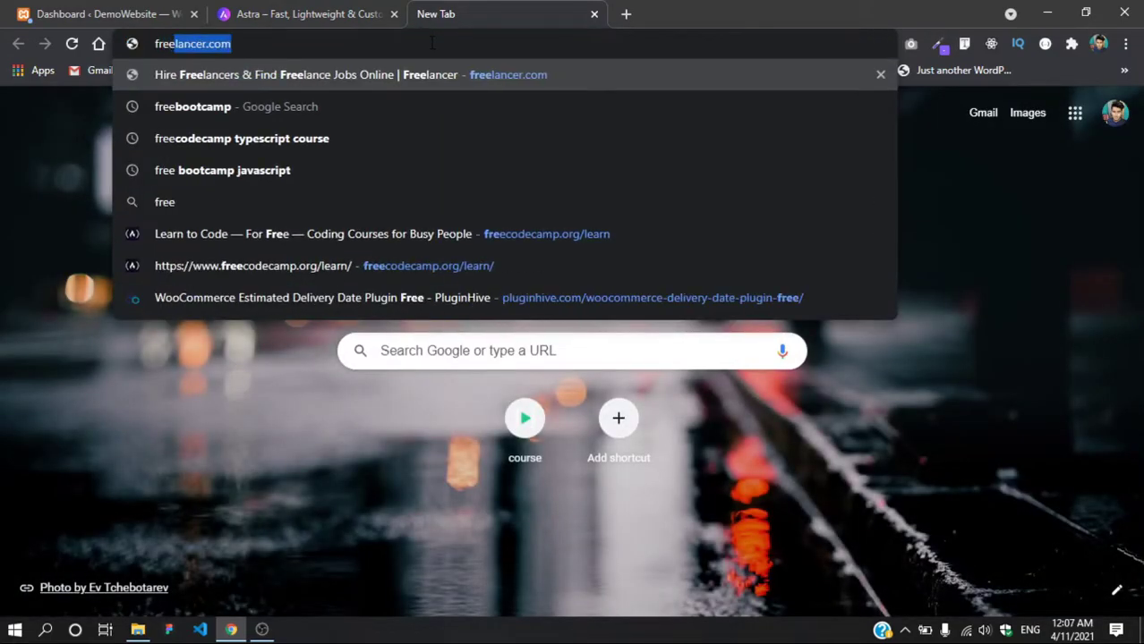
pyautogui.write('wor')
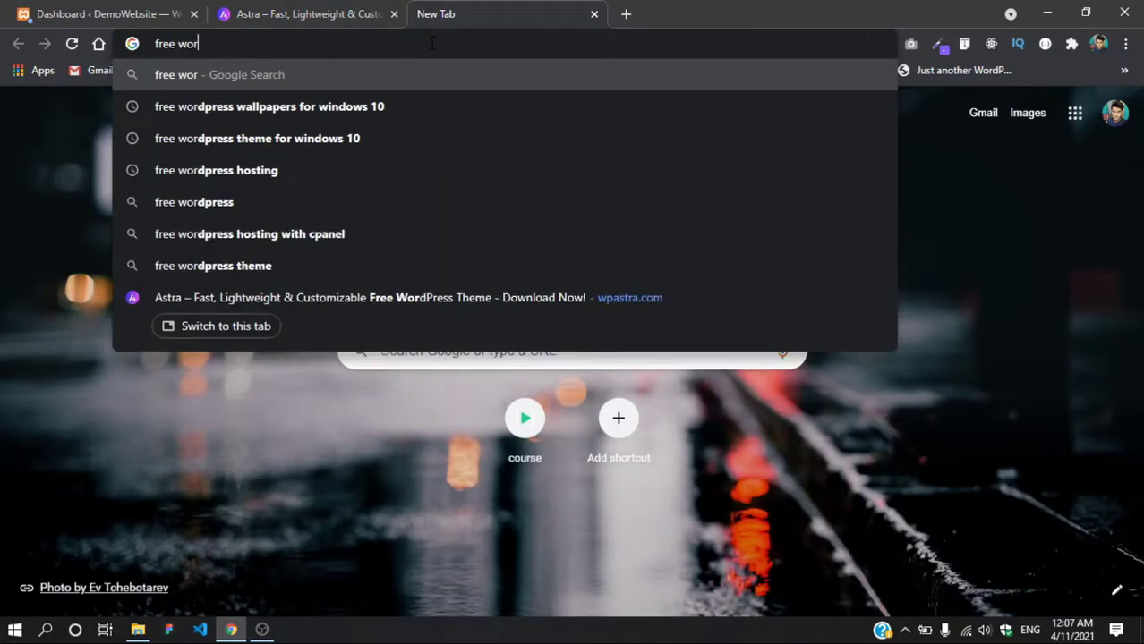
pyautogui.write('dpress themes')
pyautogui.press('Return')
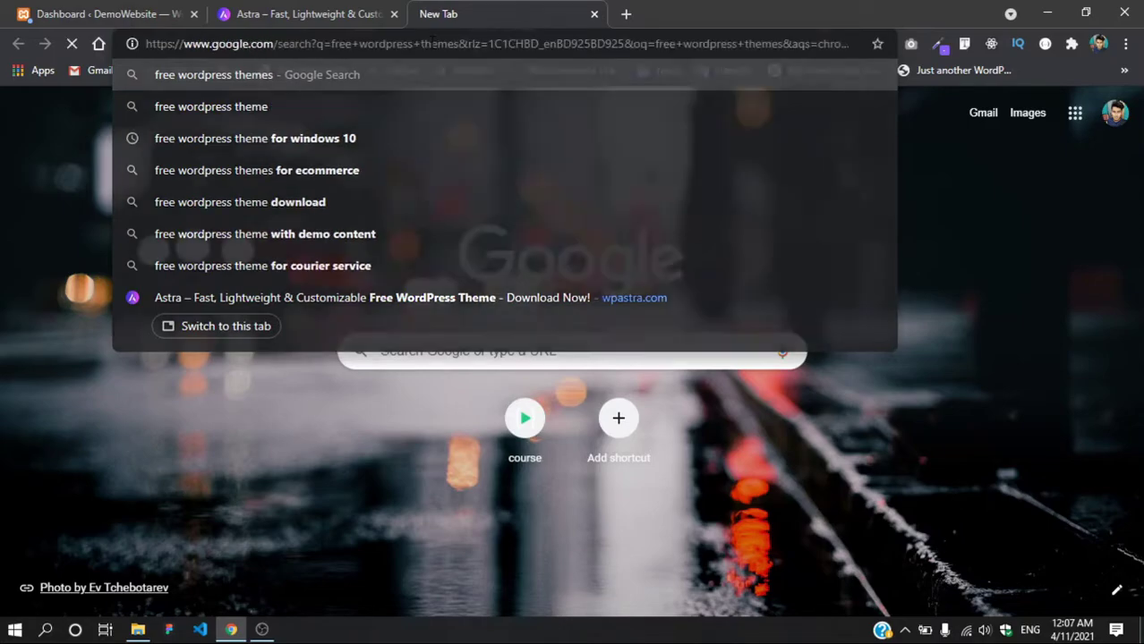
pyautogui.scroll(-1, 295, 322)
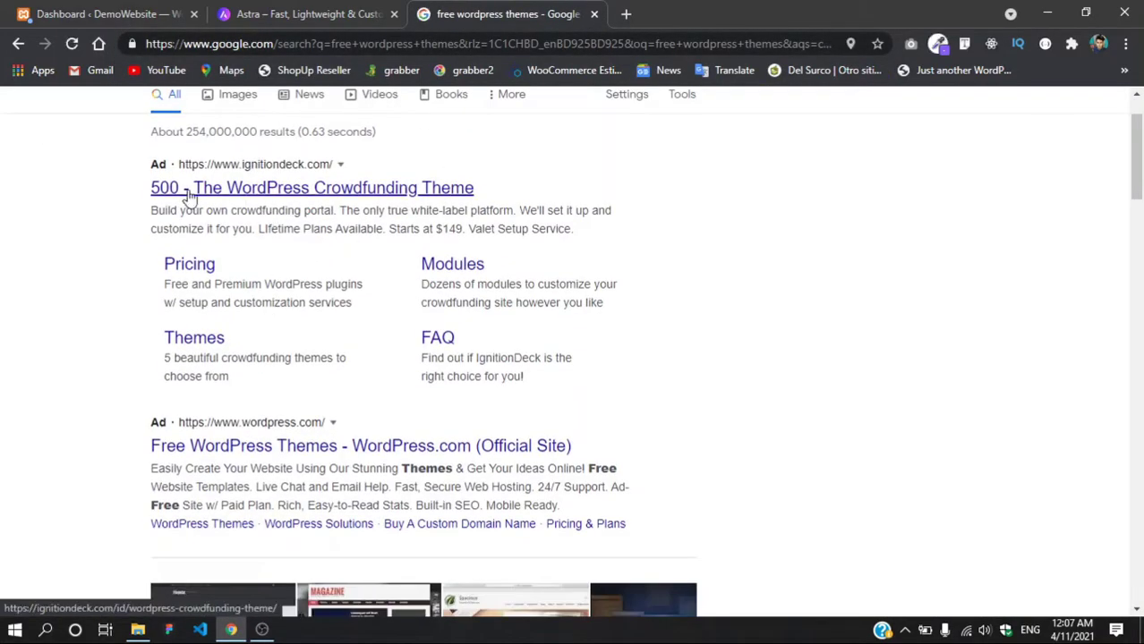
pyautogui.scroll(-1, 262, 472)
pyautogui.scroll(-3, 261, 472)
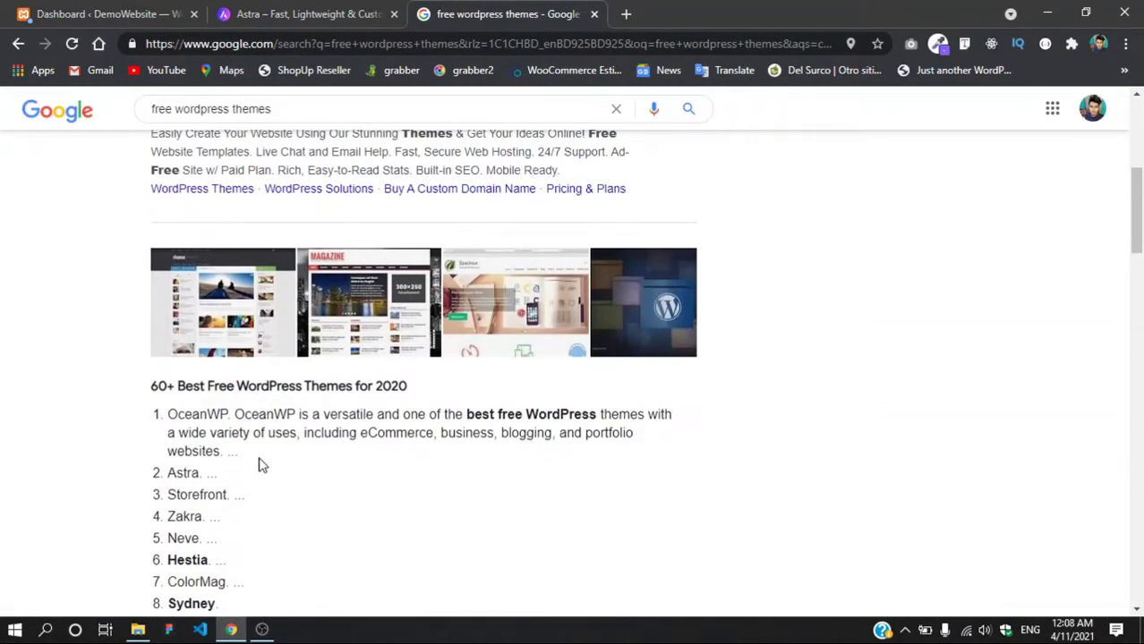
pyautogui.scroll(-2, 260, 463)
# Step: Compare against the Astra site, then close the search results tab
pyautogui.moveTo(167, 247); pyautogui.dragTo(369, 249)
pyautogui.click(370, 249)
pyautogui.scroll(-1, 184, 378)
pyautogui.scroll(5, 184, 370)
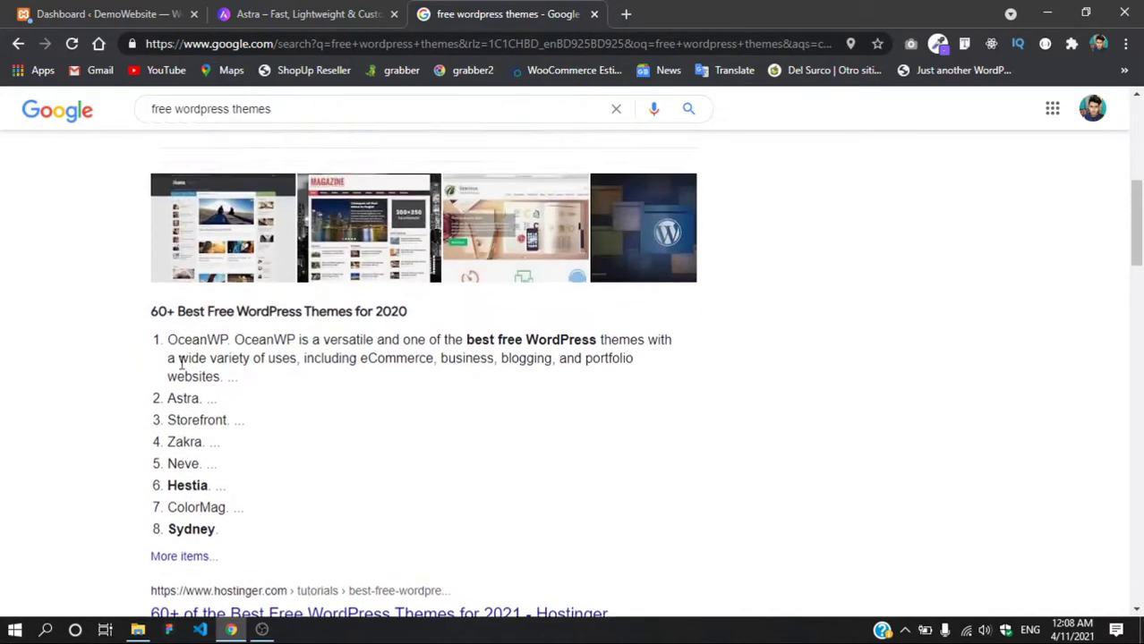
pyautogui.click(307, 15)
pyautogui.moveTo(313, 324); pyautogui.dragTo(582, 338)
pyautogui.click(581, 339)
pyautogui.scroll(-3, 498, 426)
pyautogui.scroll(3, 499, 403)
pyautogui.click(528, 15)
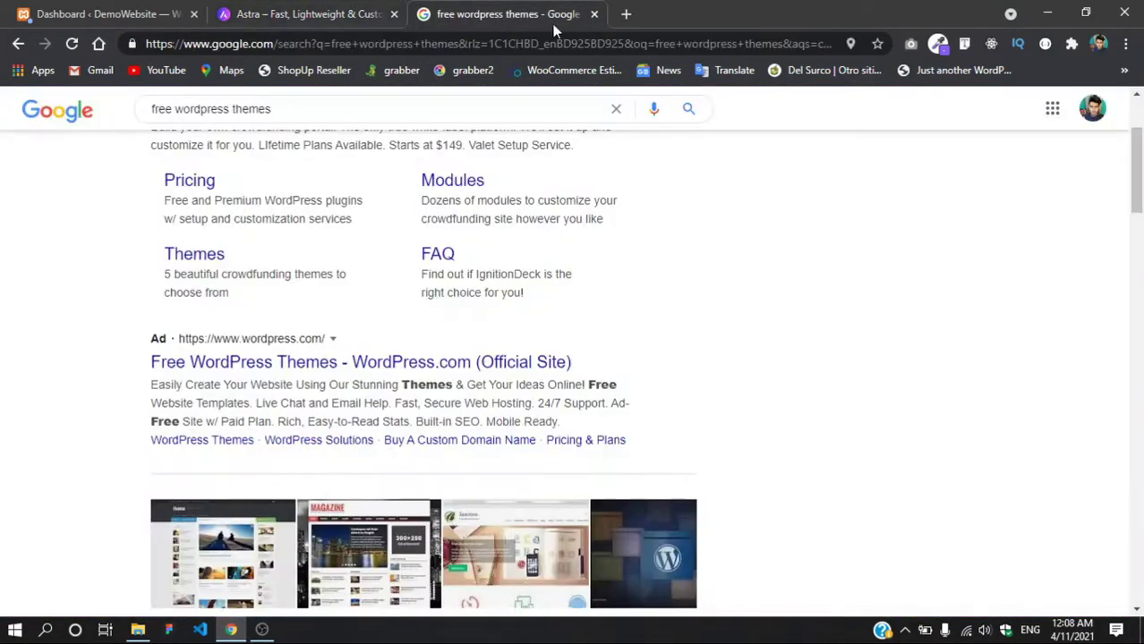
pyautogui.click(594, 14)
# Step: Switch to the DemoWebsite dashboard and close Chrome's password breach warning
pyautogui.hotkey('ctrl', 'shift', 'Tab')
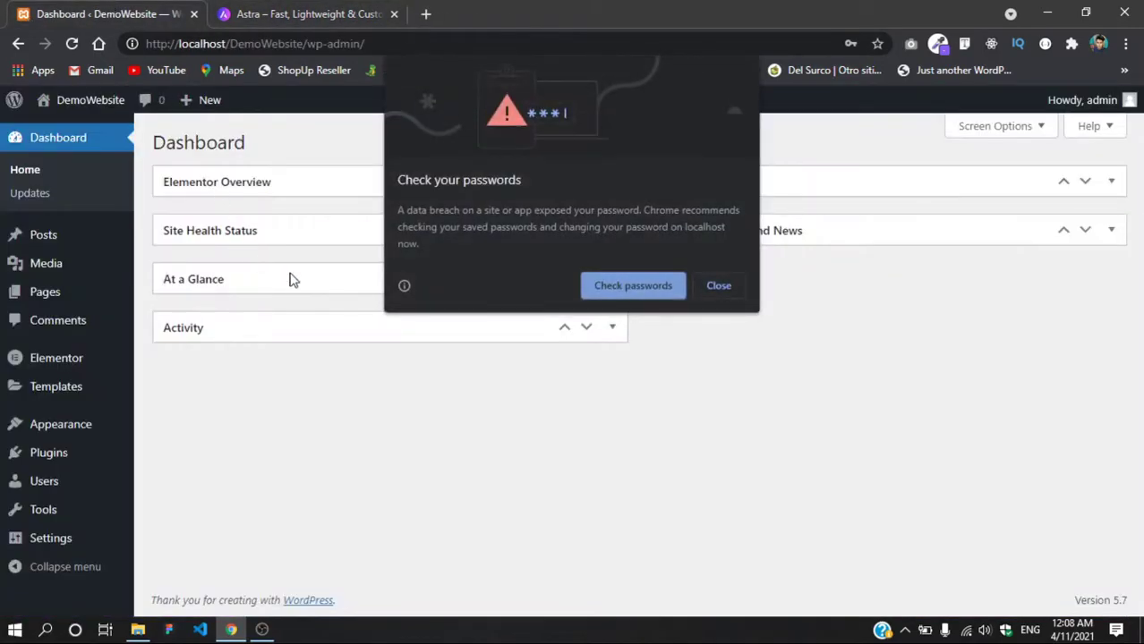
pyautogui.click(716, 283)
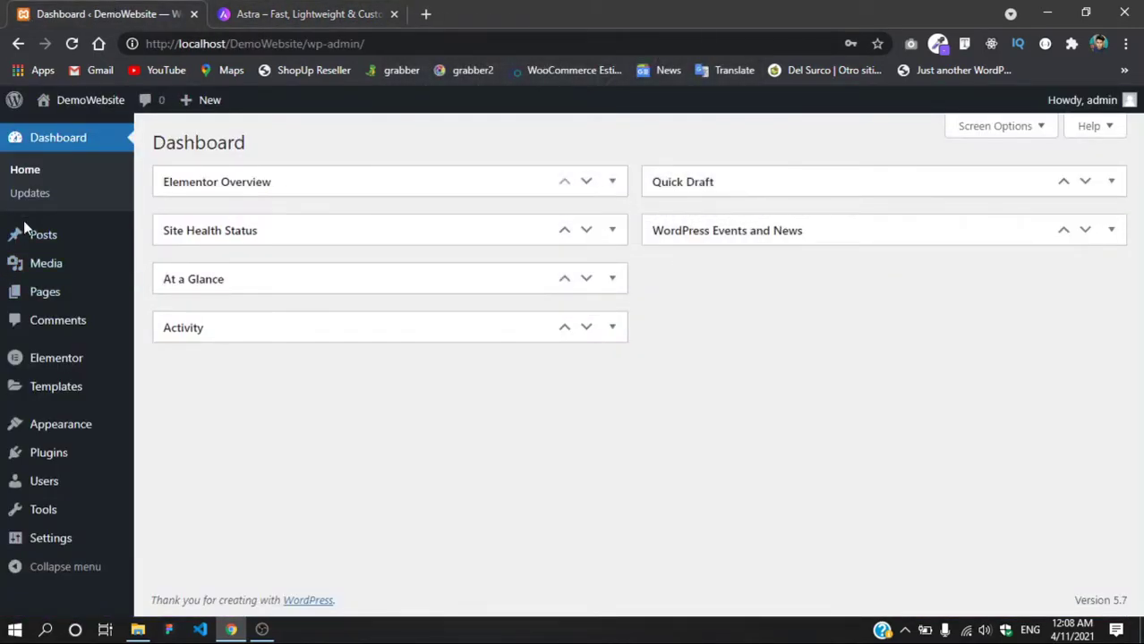
pyautogui.rightClick(77, 132)
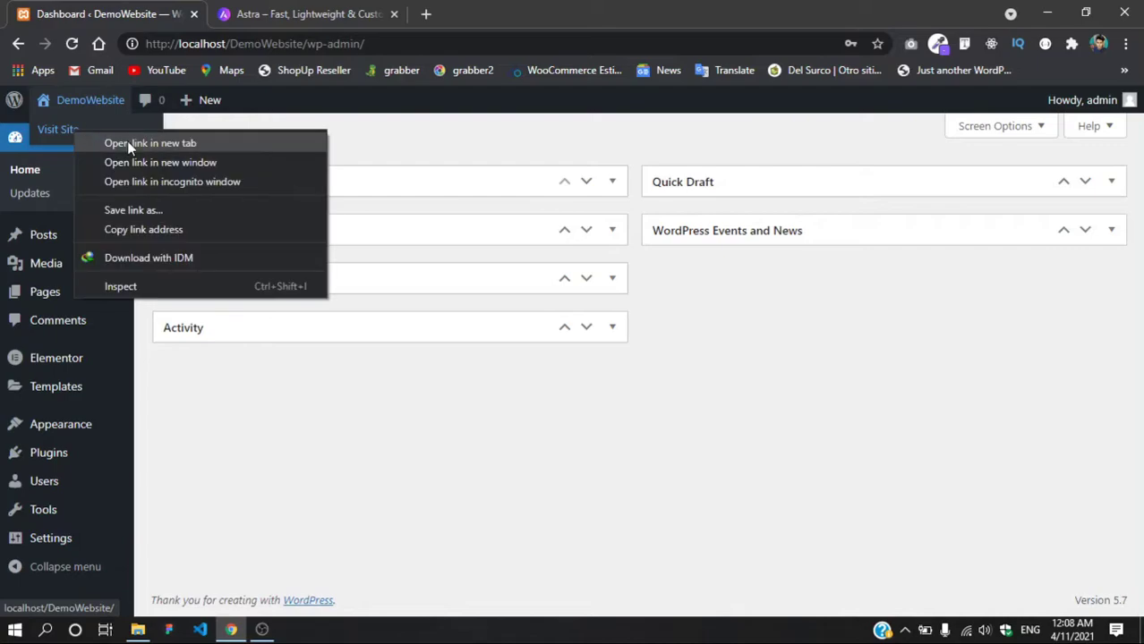
pyautogui.click(225, 521)
pyautogui.moveTo(58, 432)
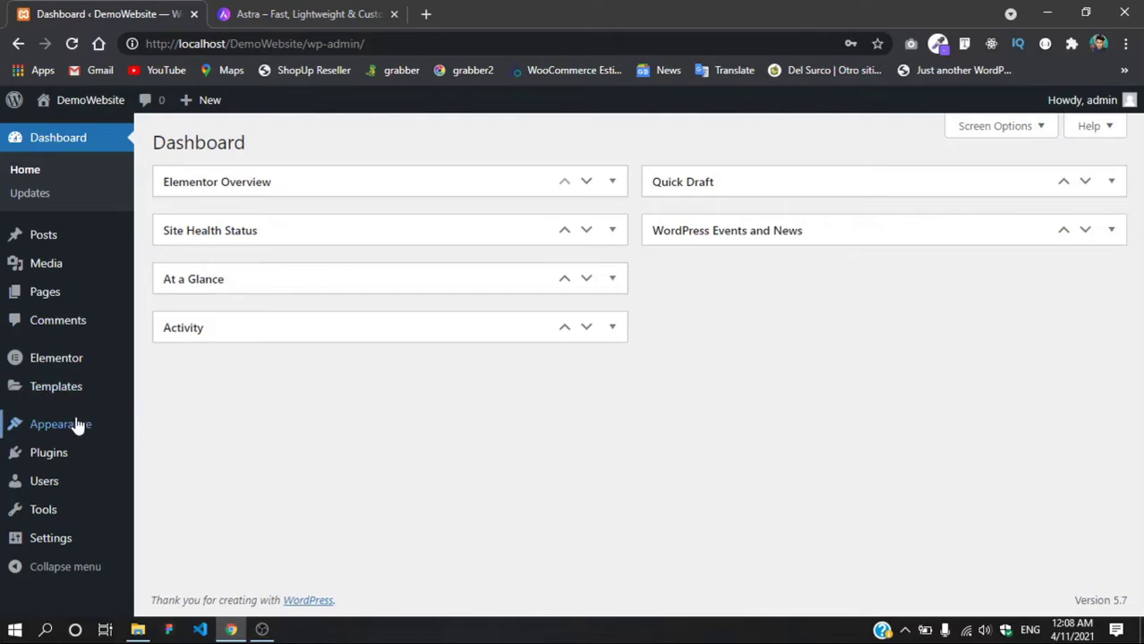
# Step: Deactivate Elementor on the Plugins page, skipping feedback, then delete it and confirm
pyautogui.click(55, 461)
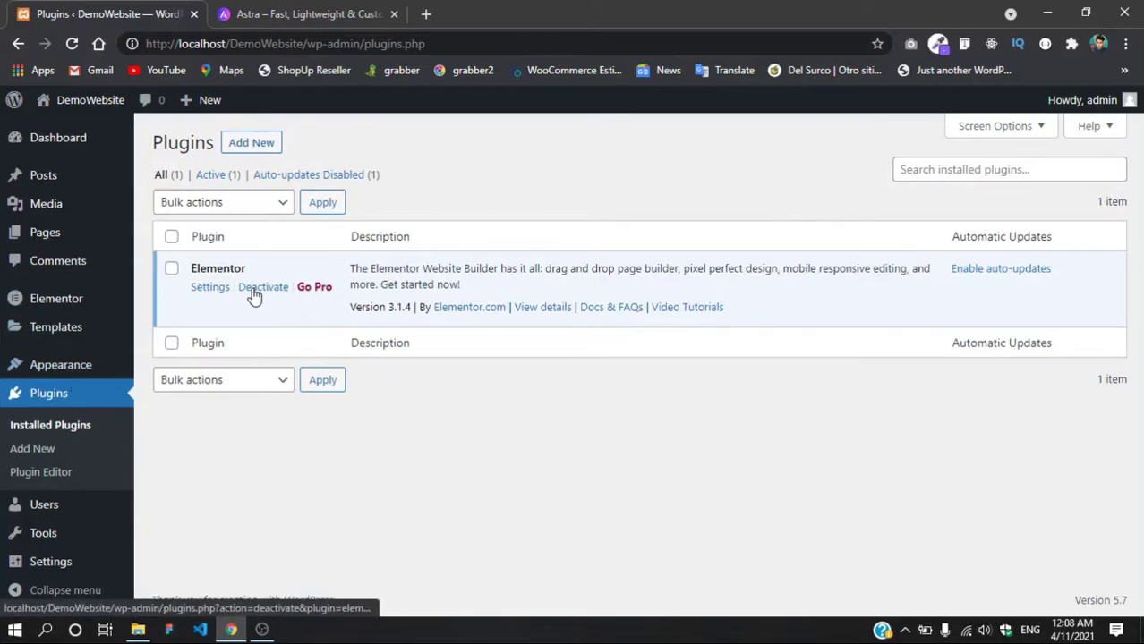
pyautogui.click(258, 288)
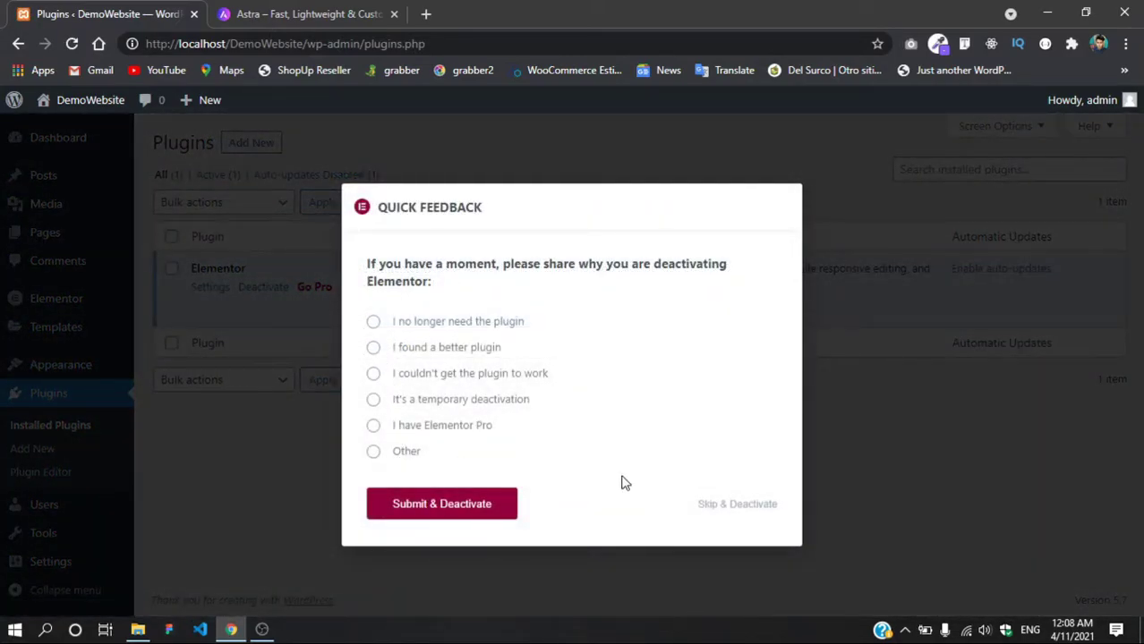
pyautogui.click(729, 504)
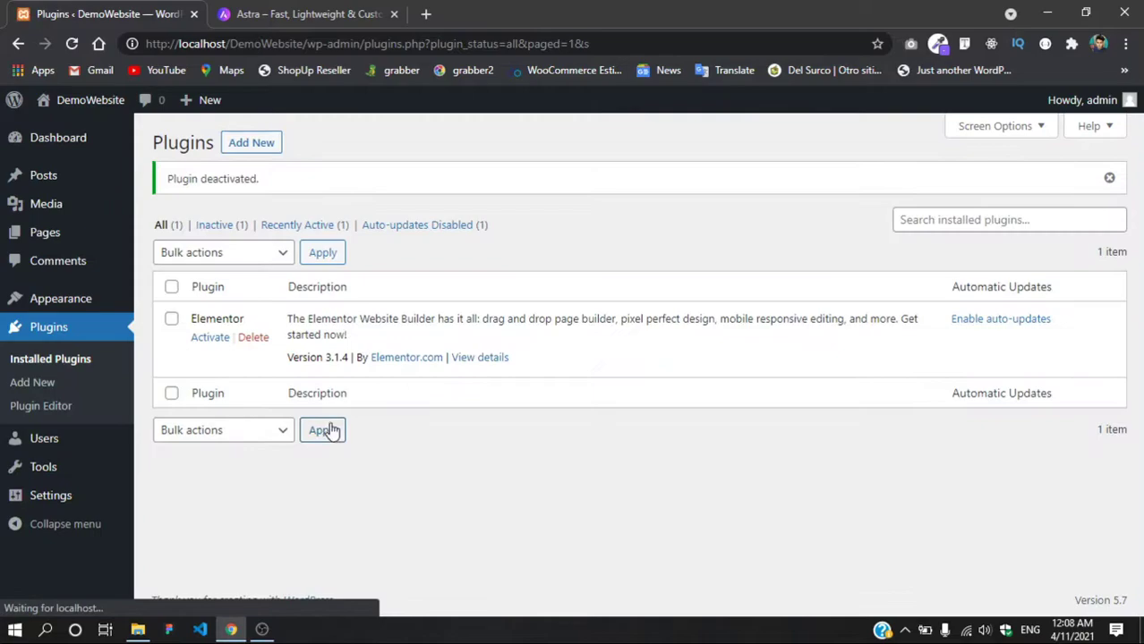
pyautogui.click(252, 338)
pyautogui.press('Return')
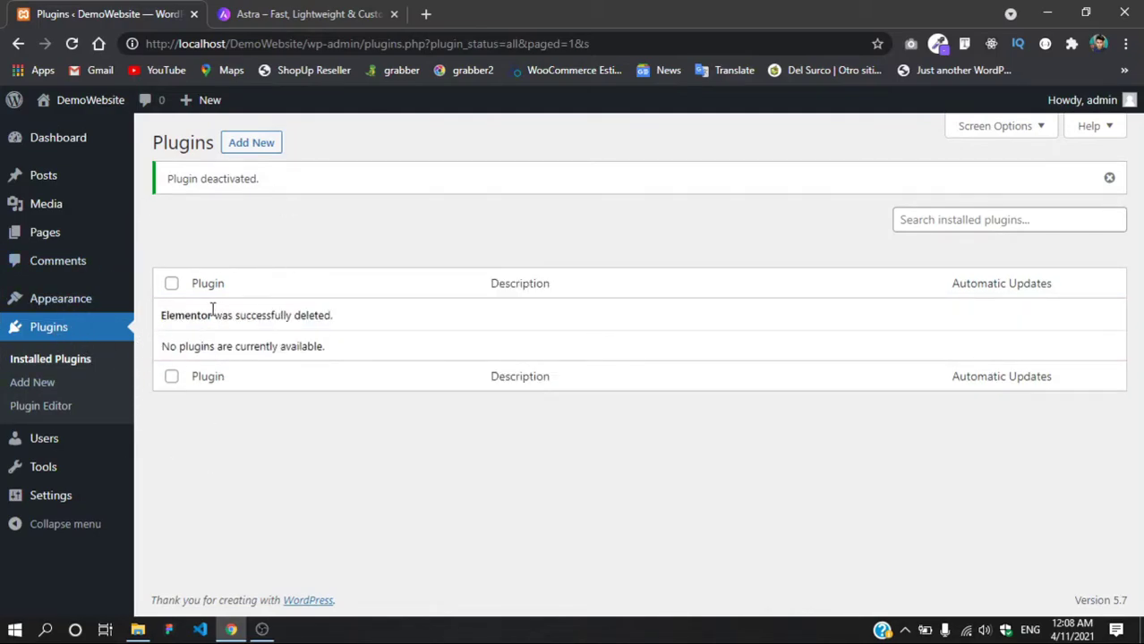
# Step: Activate the Twenty Twenty theme on the Themes page
pyautogui.click(18, 299)
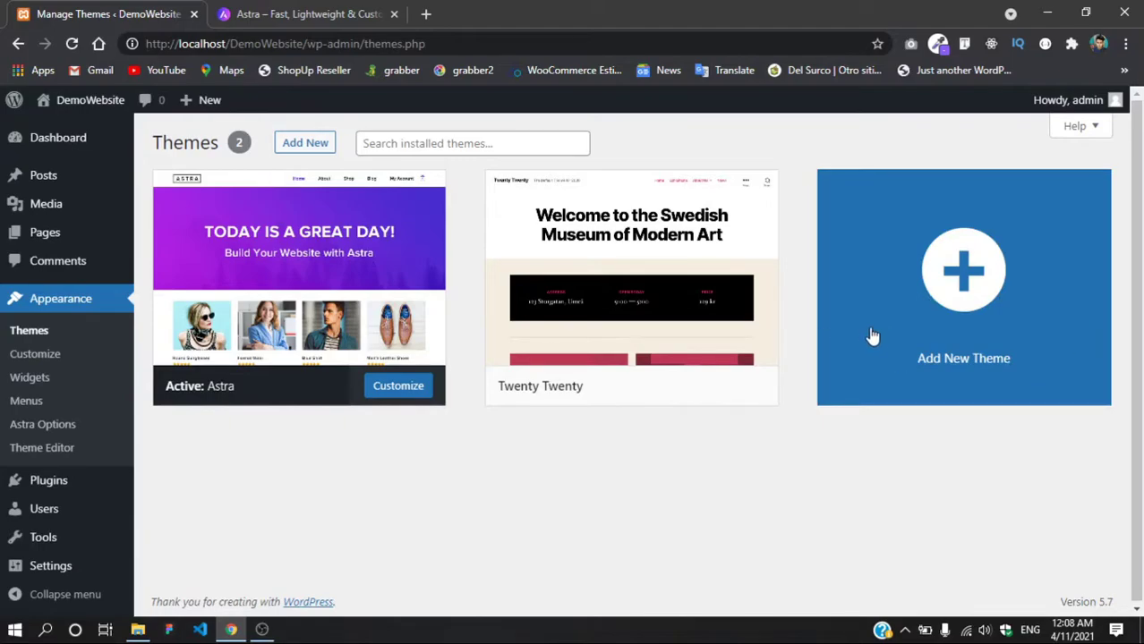
pyautogui.moveTo(380, 270)
pyautogui.moveTo(646, 273)
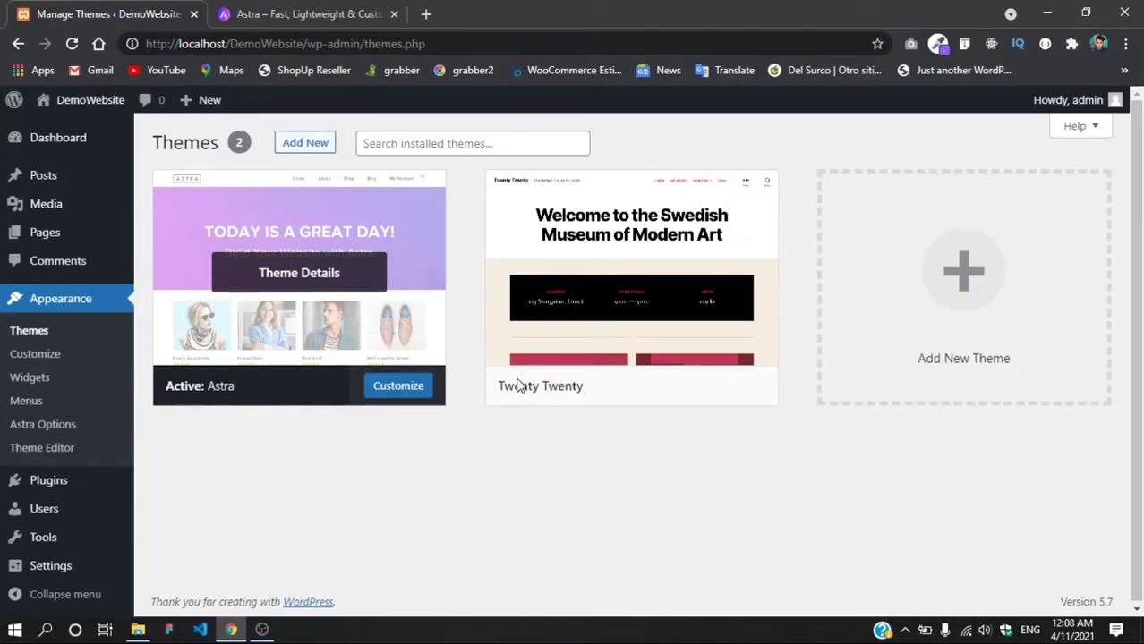
pyautogui.click(633, 389)
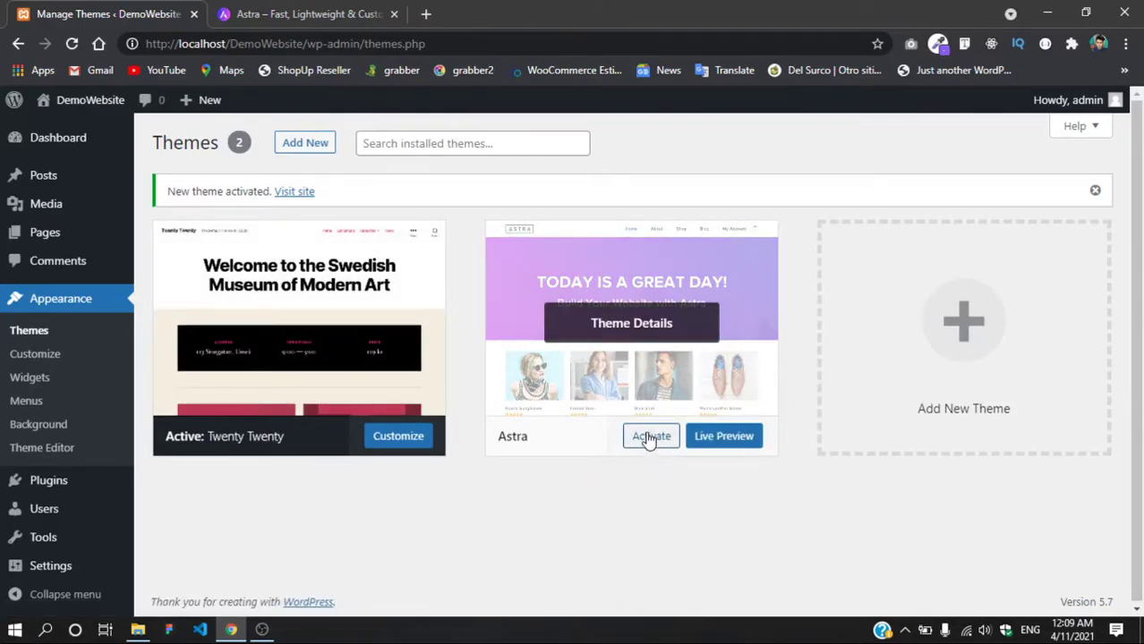
# Step: Delete the Astra theme from its Theme Details and dismiss the activation notice
pyautogui.click(644, 323)
pyautogui.click(1080, 580)
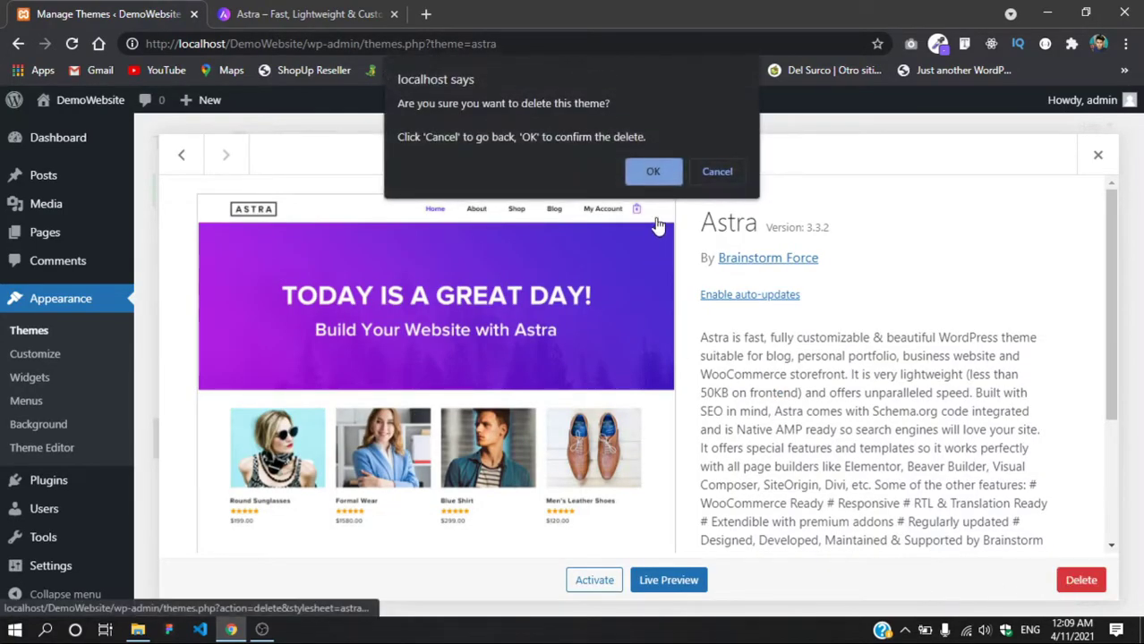
pyautogui.click(655, 171)
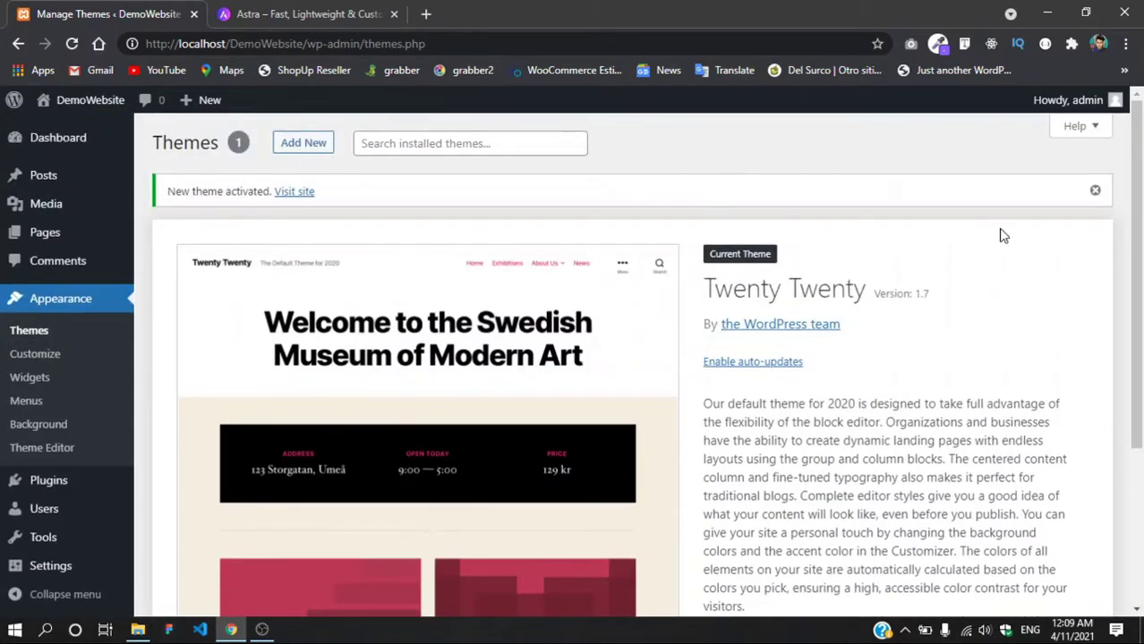
pyautogui.click(1102, 191)
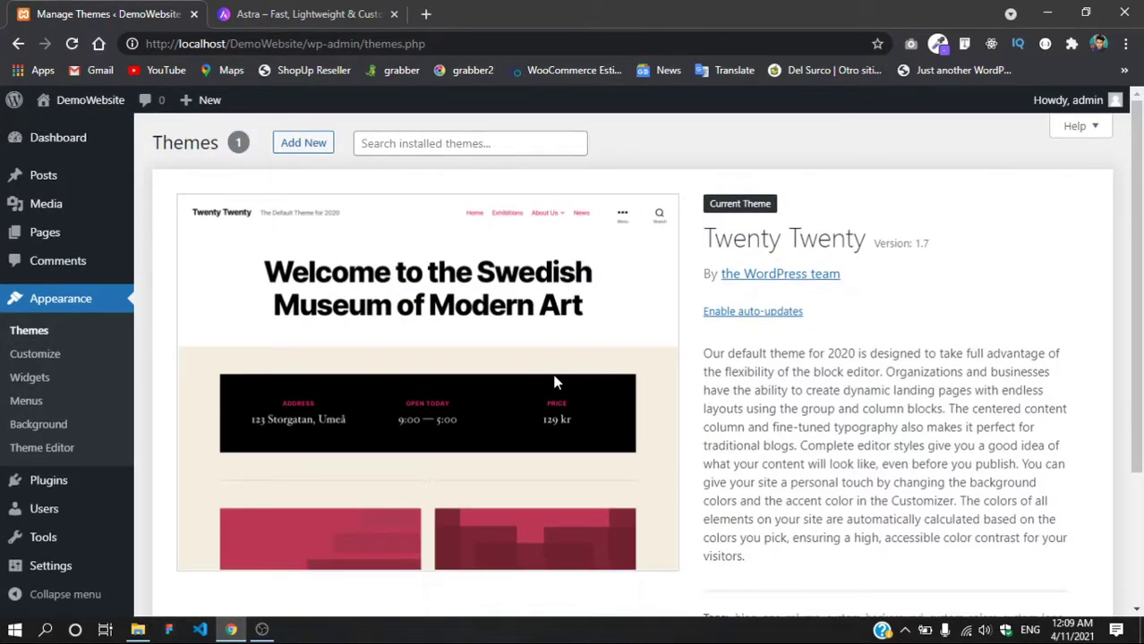
pyautogui.scroll(-3, 554, 383)
pyautogui.scroll(3, 553, 382)
pyautogui.scroll(-3, 163, 456)
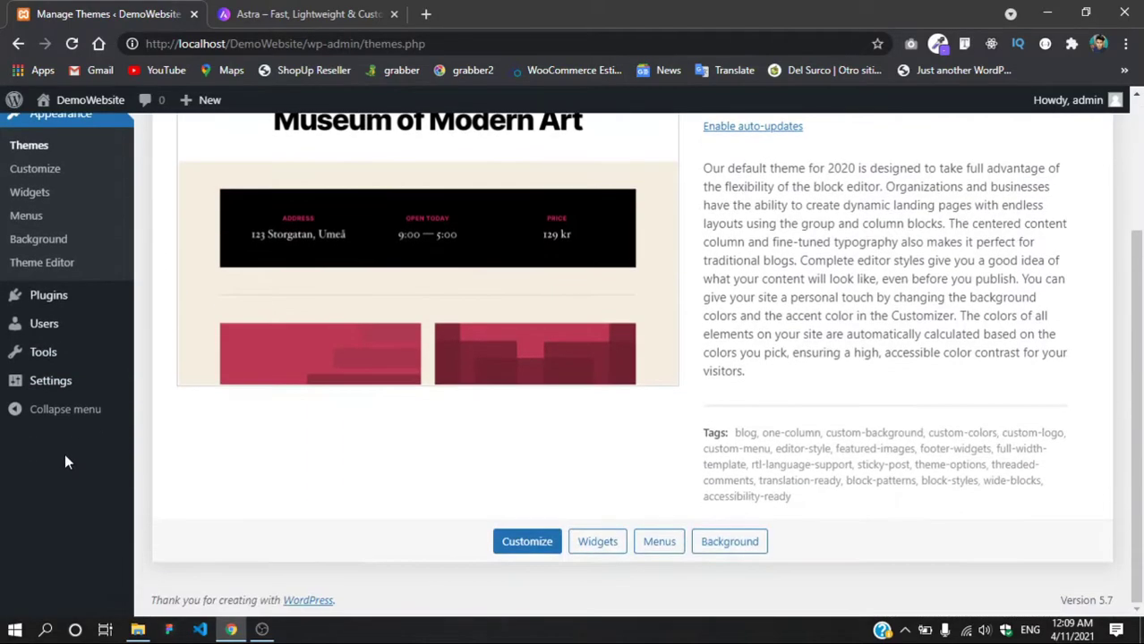
pyautogui.scroll(3, 421, 429)
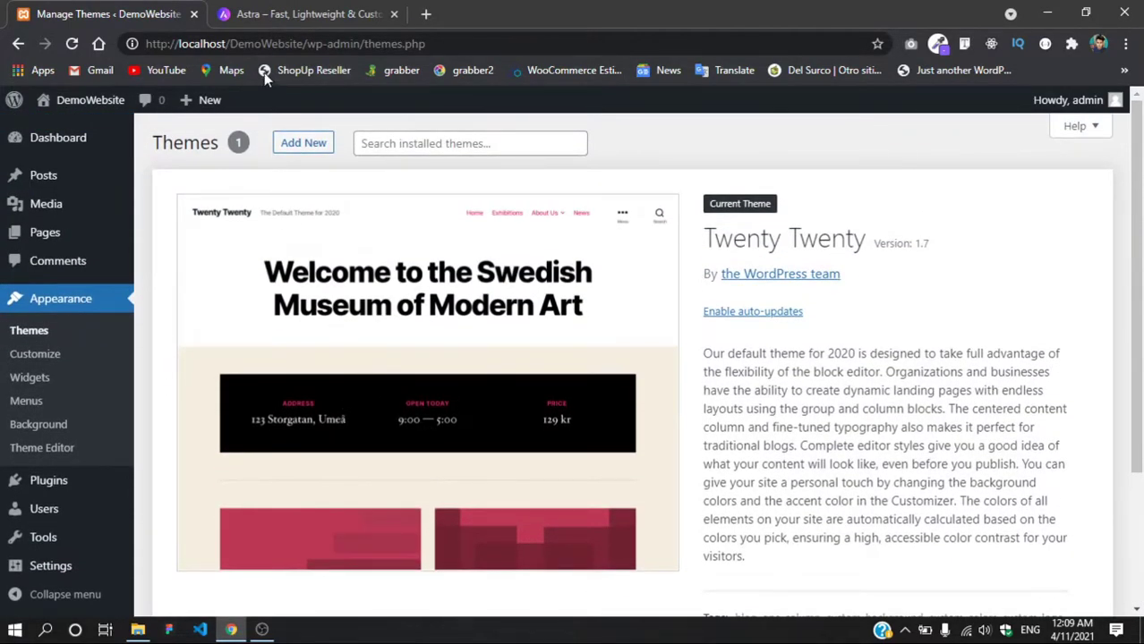
# Step: Request the free Astra theme download on wpastra.com and dismiss the signup popup
pyautogui.click(304, 13)
pyautogui.scroll(-3, 451, 370)
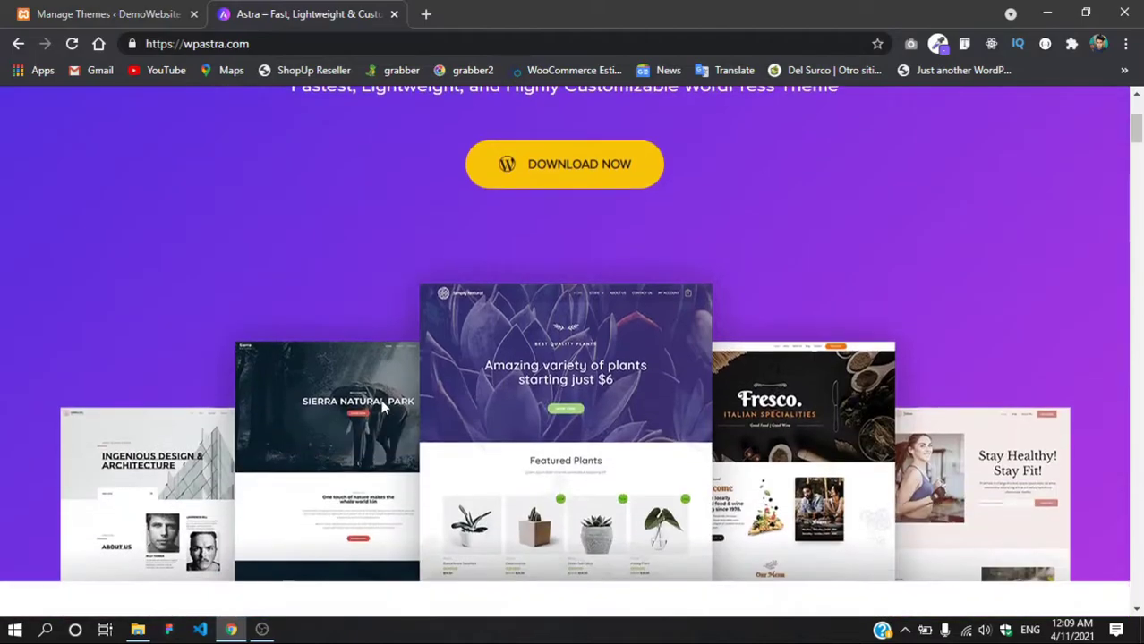
pyautogui.click(577, 159)
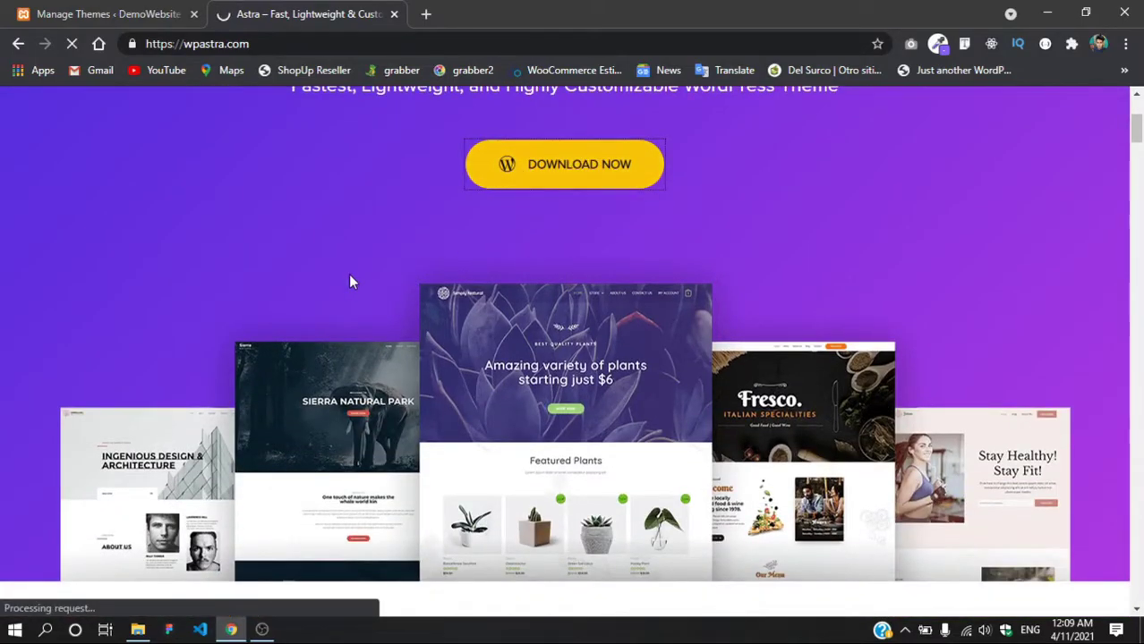
pyautogui.scroll(-10, 351, 331)
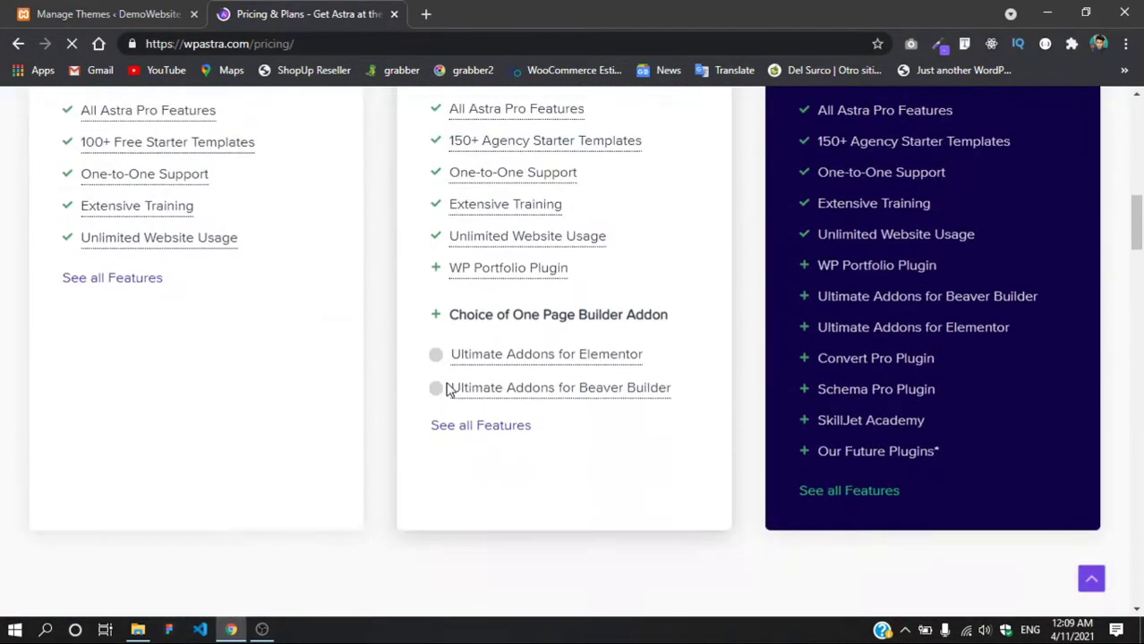
pyautogui.scroll(-5, 447, 390)
pyautogui.click(560, 338)
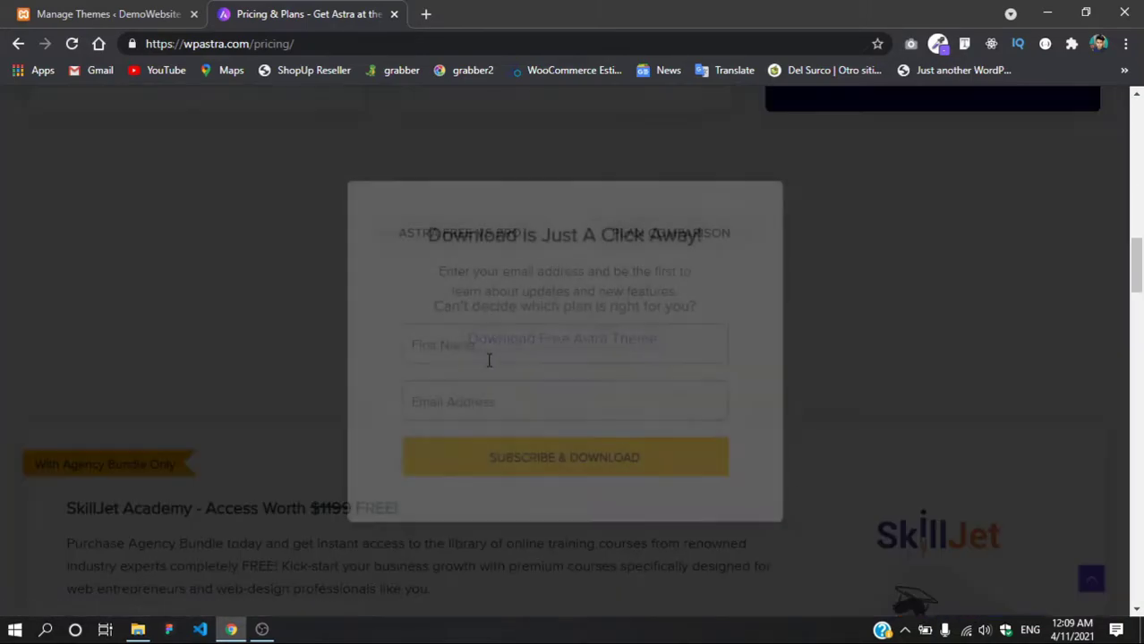
pyautogui.click(976, 383)
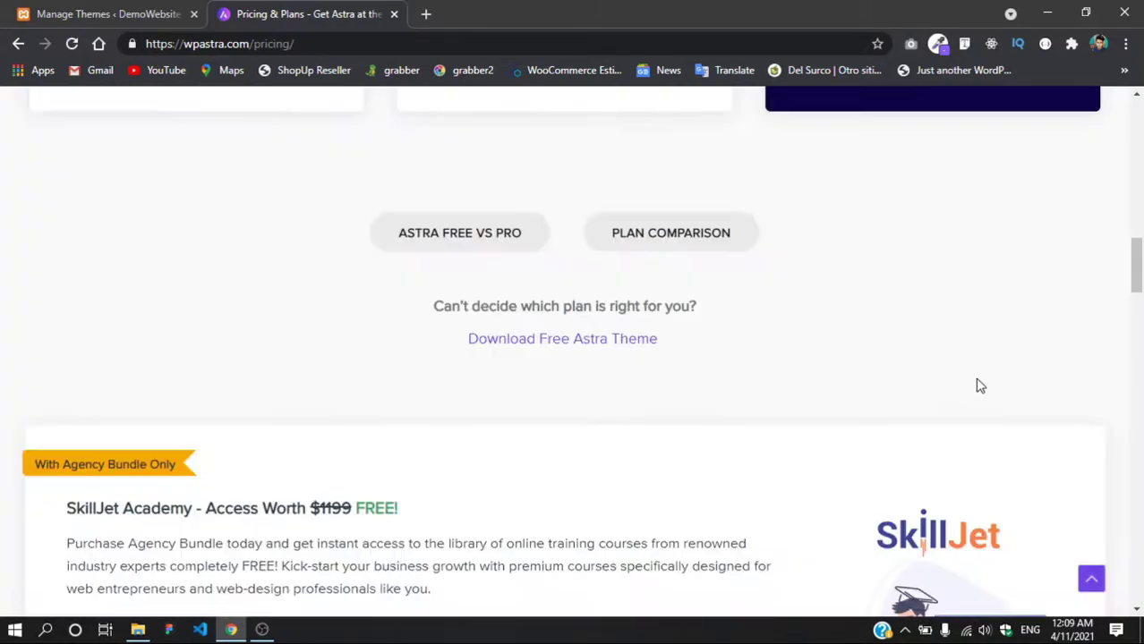
pyautogui.scroll(4, 513, 184)
# Step: Open a blank third tab, then return to the Manage Themes ‹ DemoWebsite tab
pyautogui.click(425, 14)
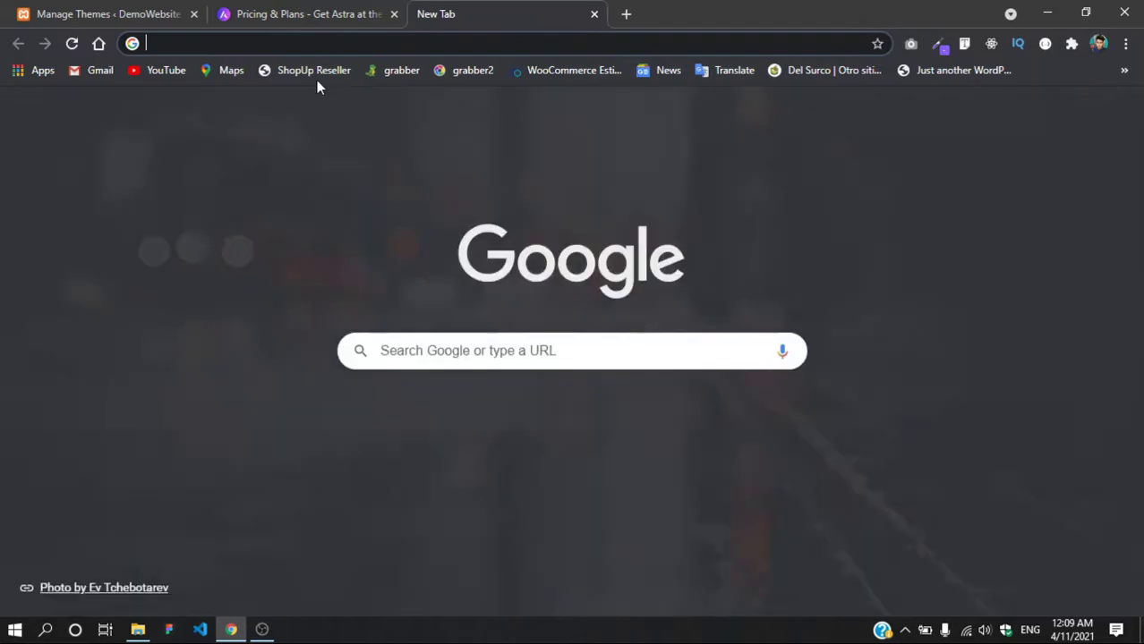
pyautogui.click(299, 15)
pyautogui.scroll(5, 236, 340)
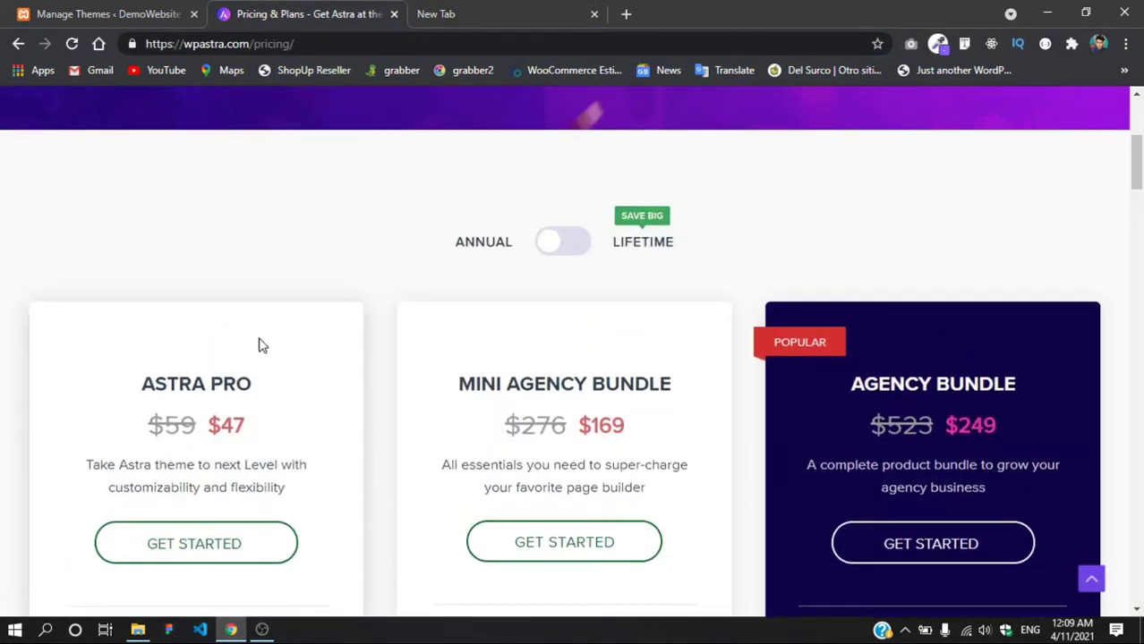
pyautogui.scroll(4, 259, 340)
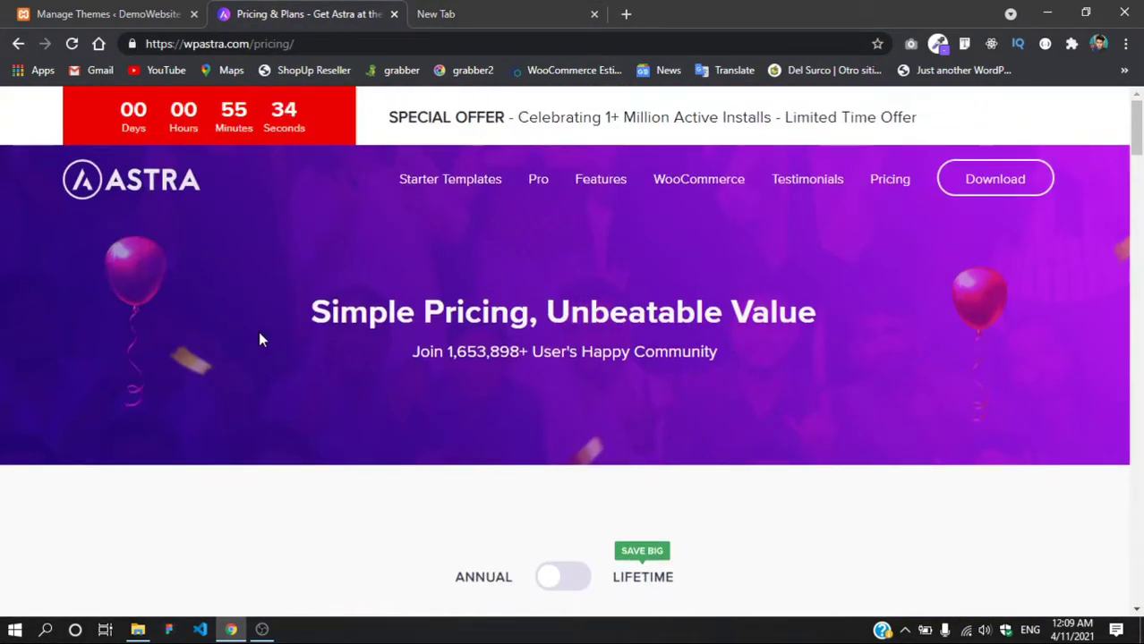
pyautogui.click(438, 14)
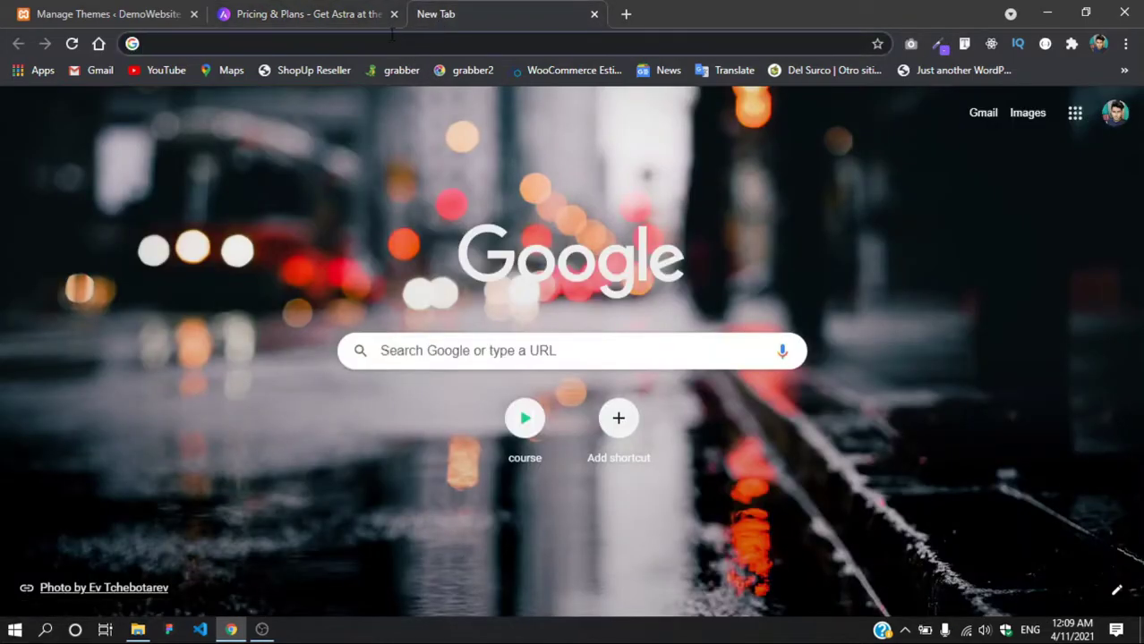
pyautogui.click(379, 45)
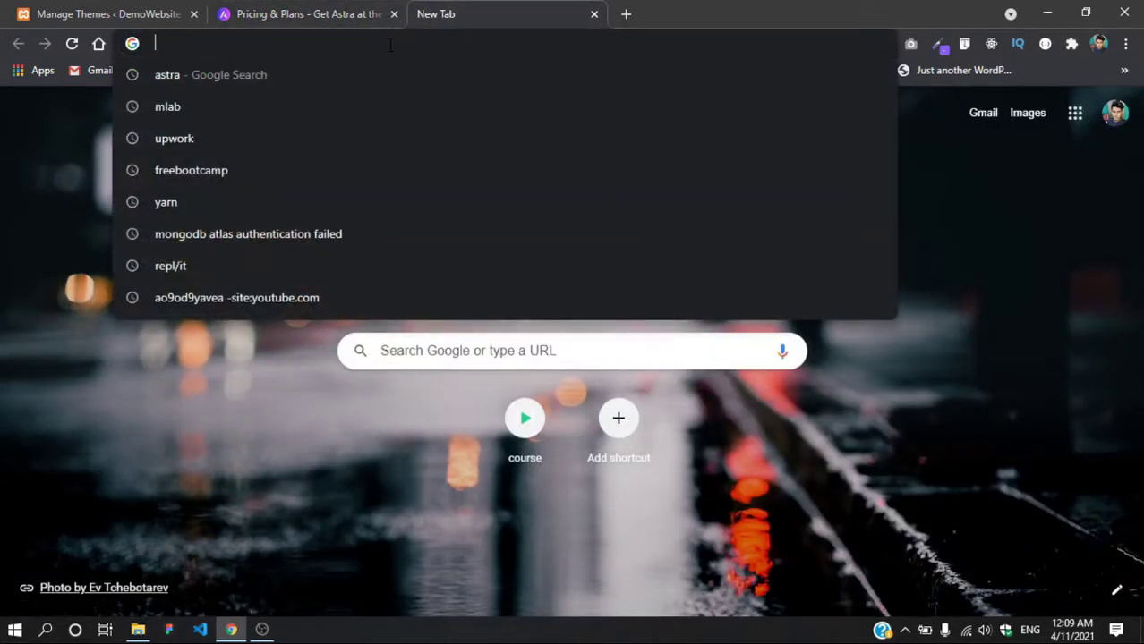
pyautogui.write('wordper')
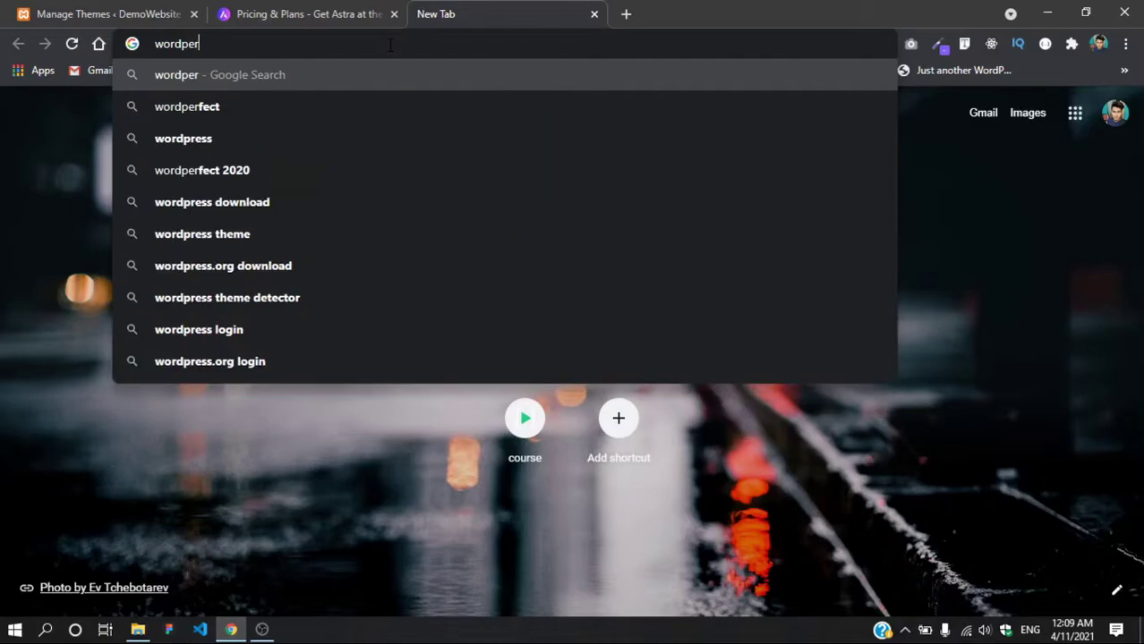
pyautogui.press('BackSpace')
pyautogui.press('BackSpace')
pyautogui.press('BackSpace')
pyautogui.press('BackSpace')
pyautogui.press('BackSpace')
pyautogui.press('BackSpace')
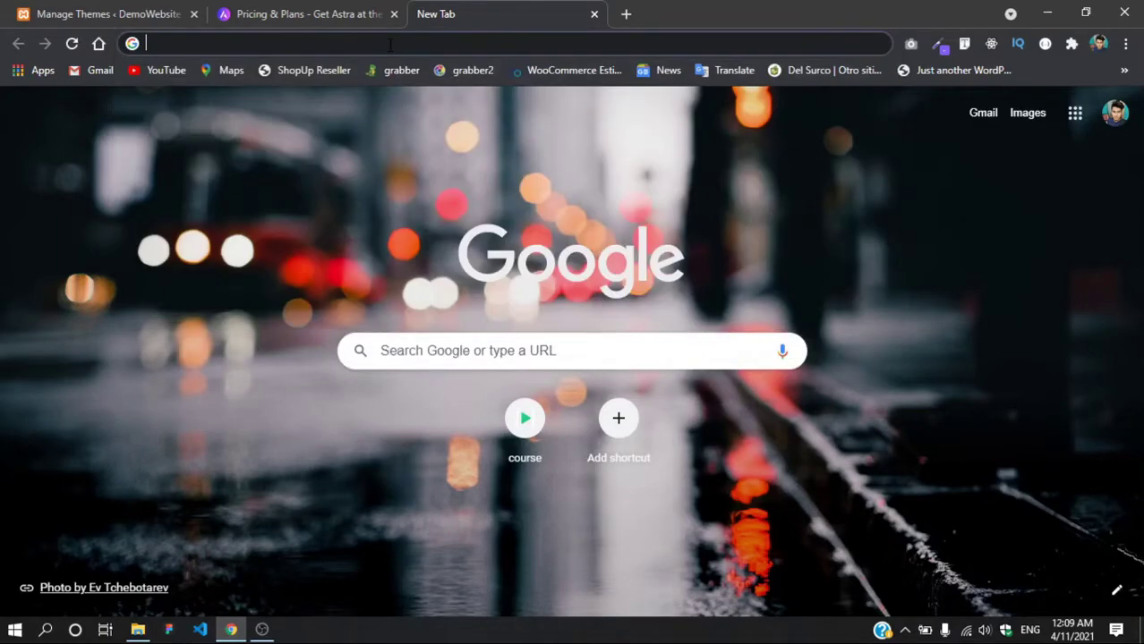
pyautogui.hotkey('ctrl', 'Tab')
pyautogui.click(472, 13)
pyautogui.hotkey('ctrl', 'Tab')
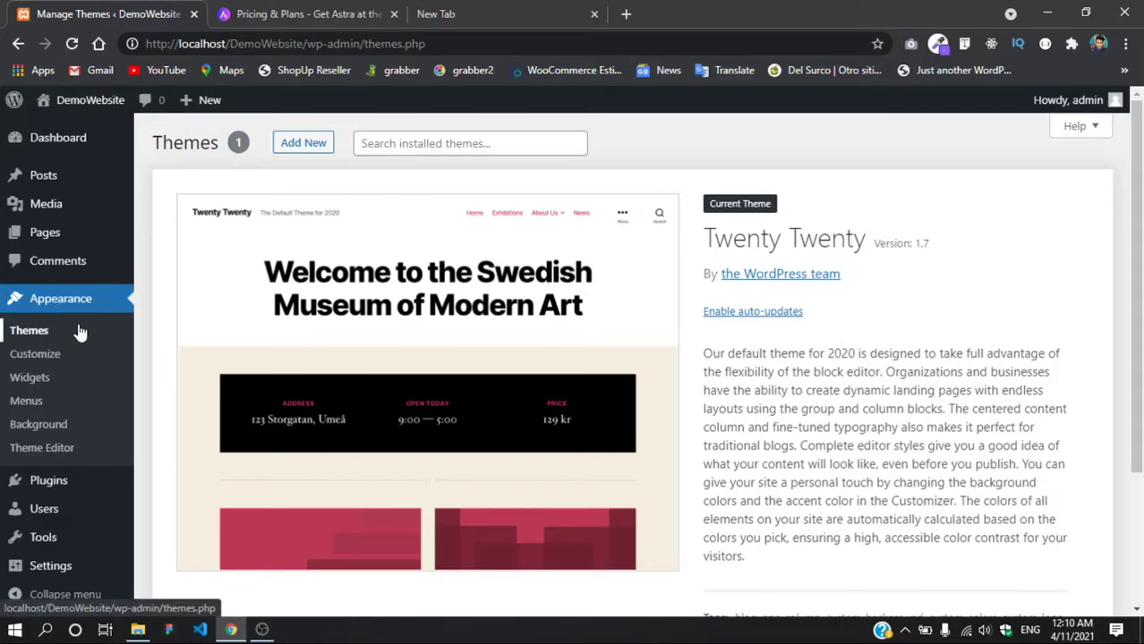
# Step: Review the Twenty Twenty theme details, then go to Add New themes
pyautogui.scroll(-3, 359, 333)
pyautogui.scroll(3, 363, 338)
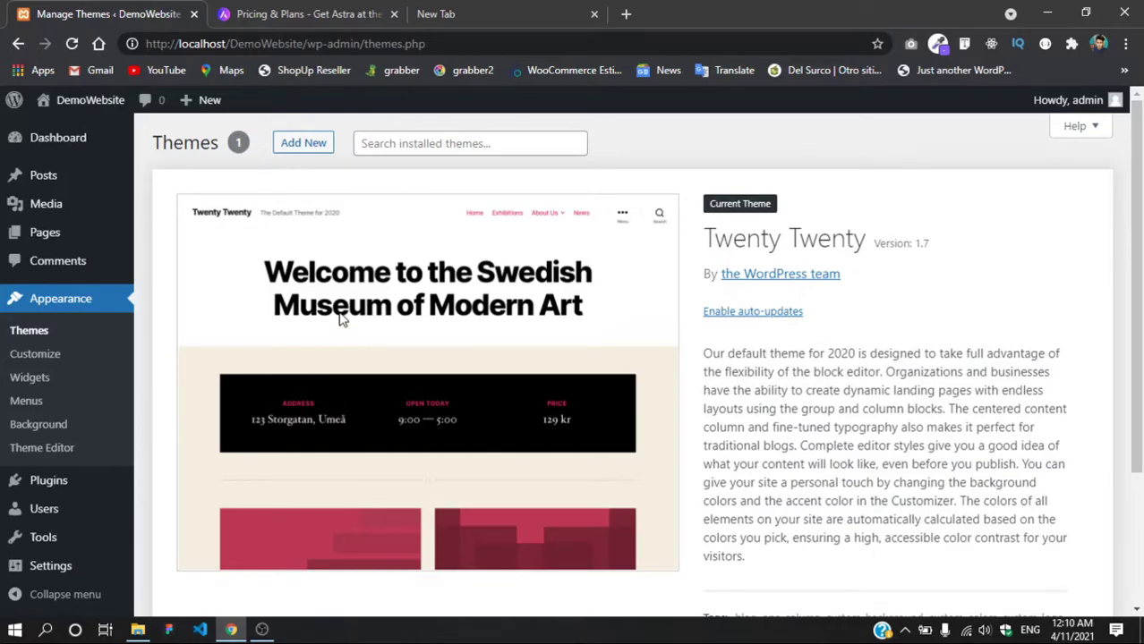
pyautogui.scroll(-3, 459, 344)
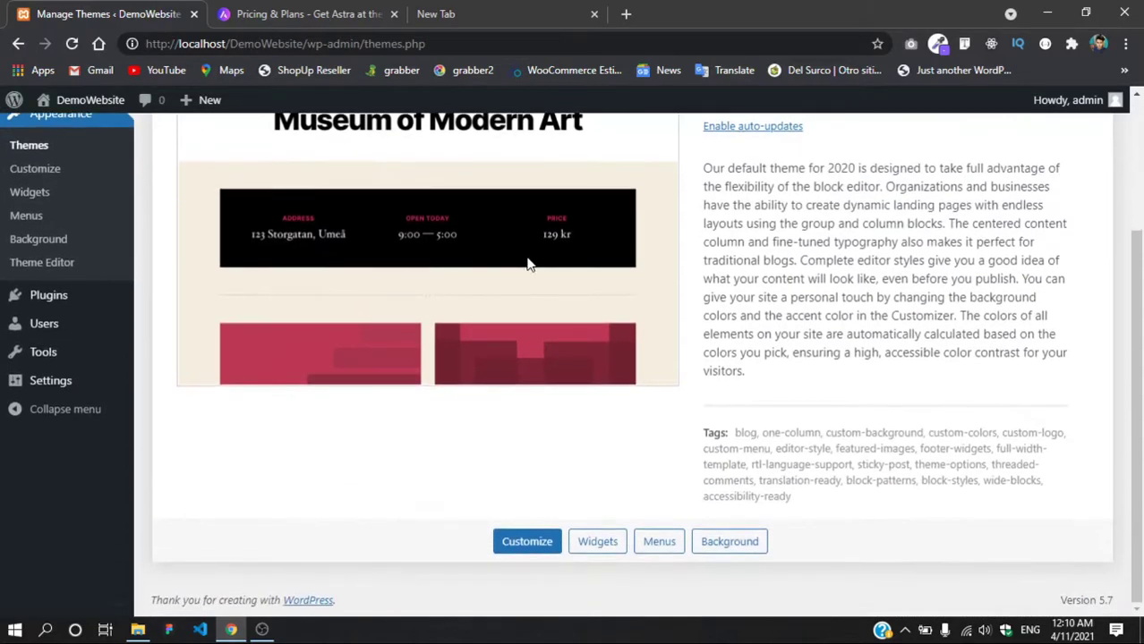
pyautogui.scroll(3, 498, 258)
pyautogui.scroll(-3, 422, 302)
pyautogui.scroll(3, 309, 367)
pyautogui.click(321, 145)
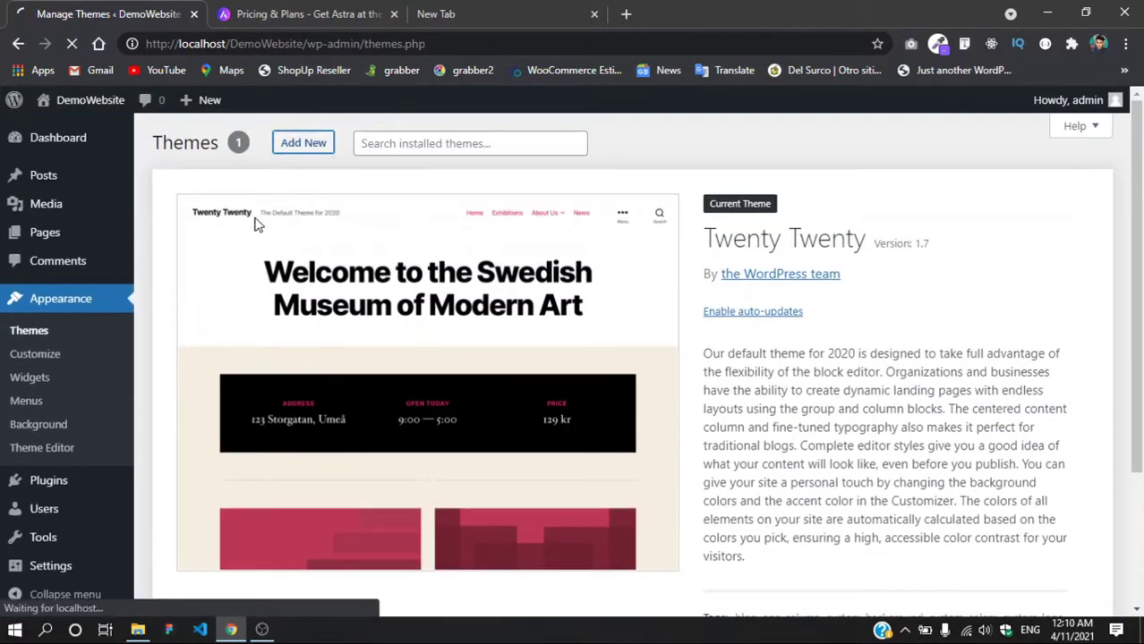
pyautogui.click(294, 150)
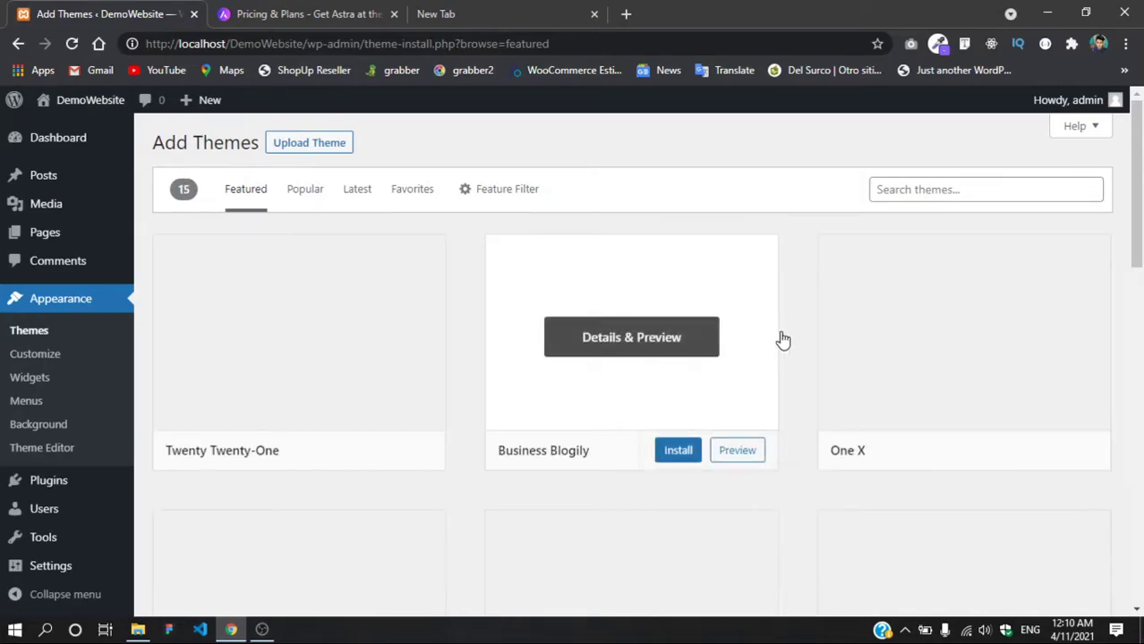
# Step: Browse the Featured themes grid, including Twenty Twenty-One, Blogzilla and GenerPress
pyautogui.scroll(-3, 252, 383)
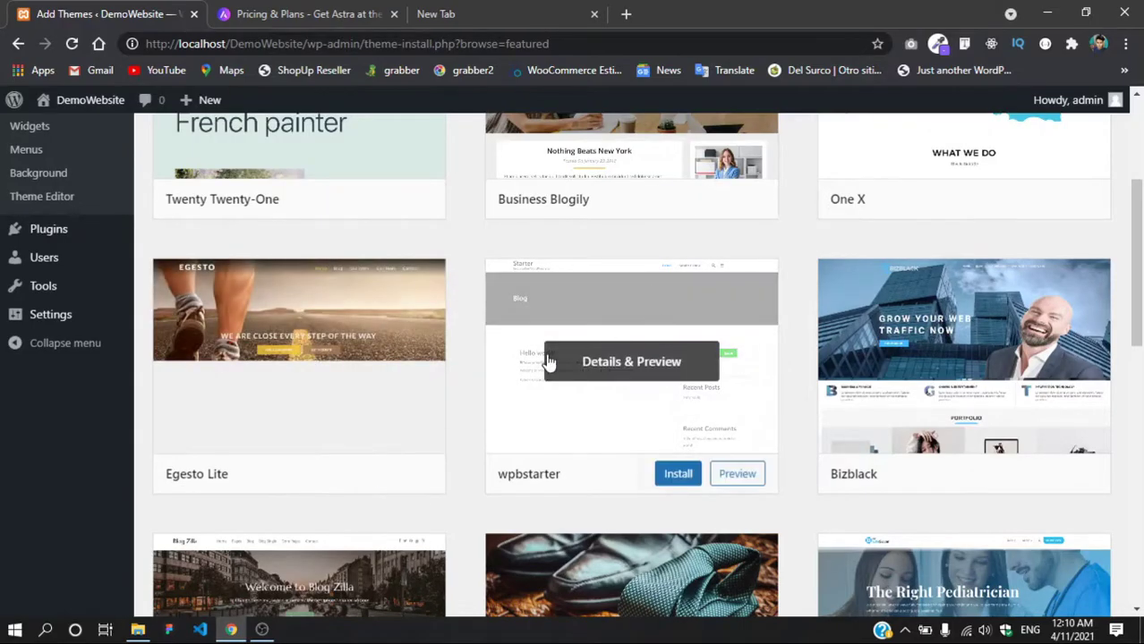
pyautogui.scroll(-6, 592, 347)
pyautogui.scroll(-3, 400, 424)
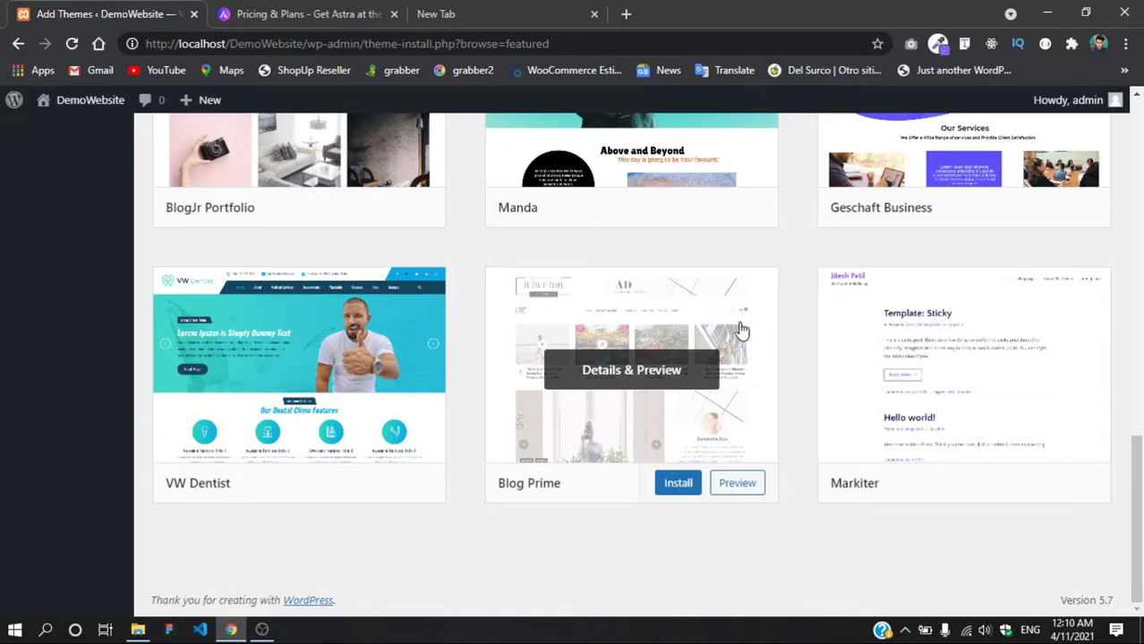
pyautogui.scroll(2, 811, 327)
pyautogui.scroll(1, 810, 329)
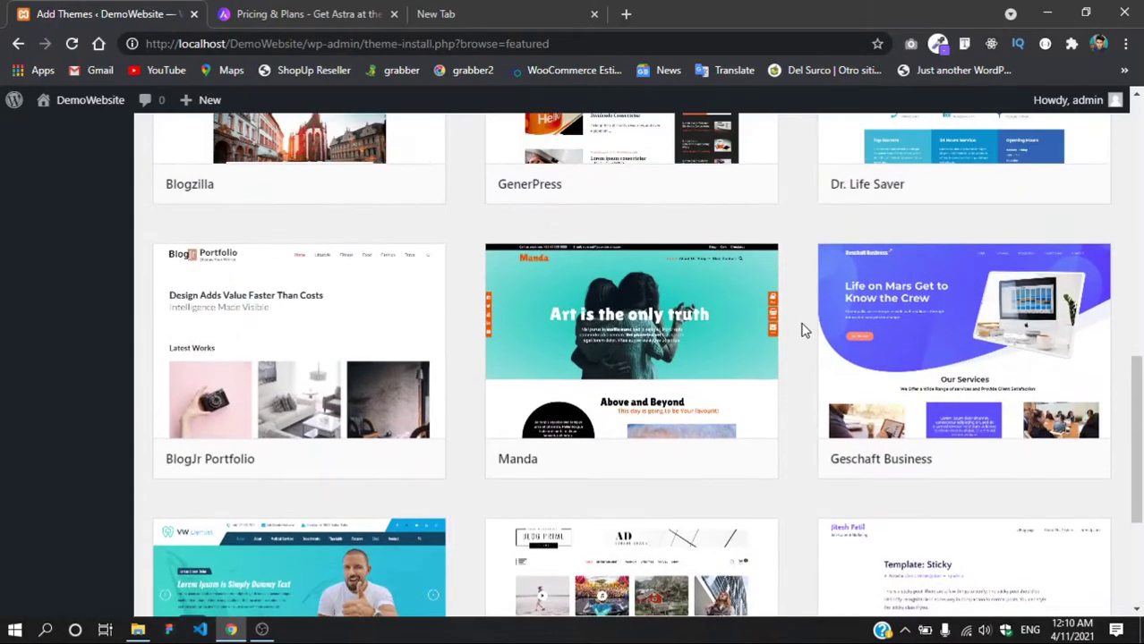
pyautogui.scroll(4, 802, 330)
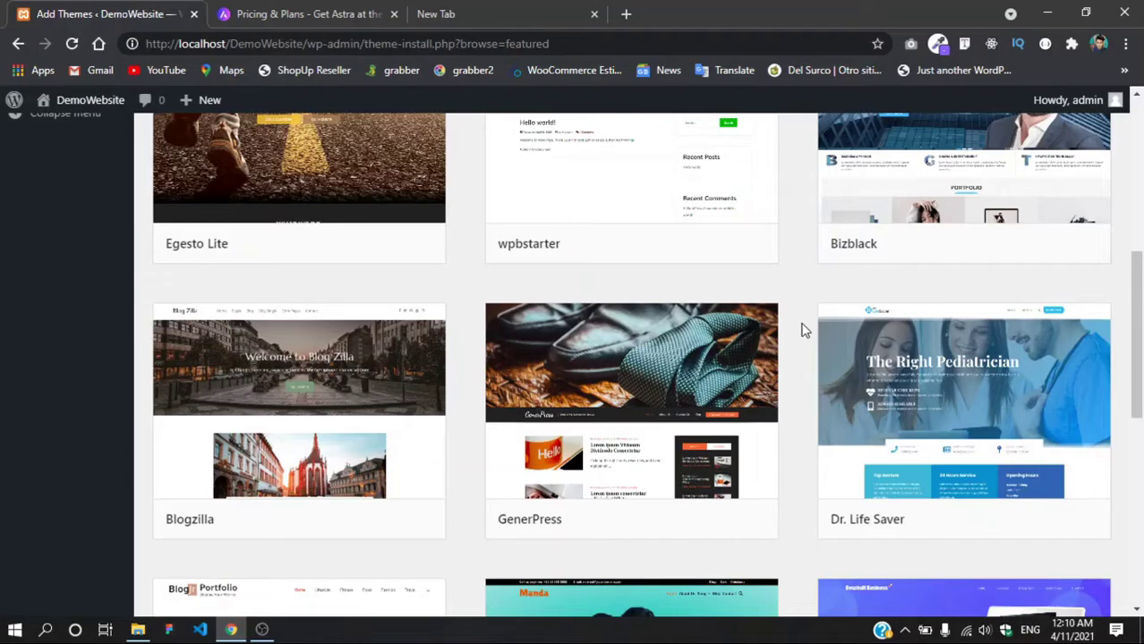
pyautogui.scroll(6, 803, 330)
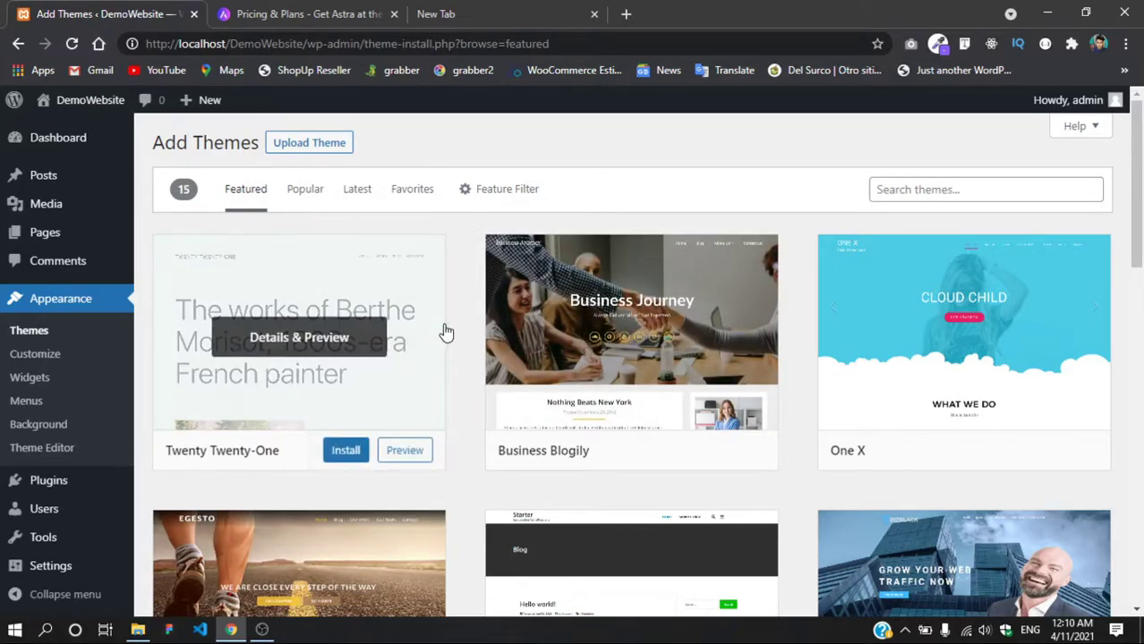
# Step: Google 'oceanwp' in the blank tab and open the OceanWP homepage from the results
pyautogui.click(340, 14)
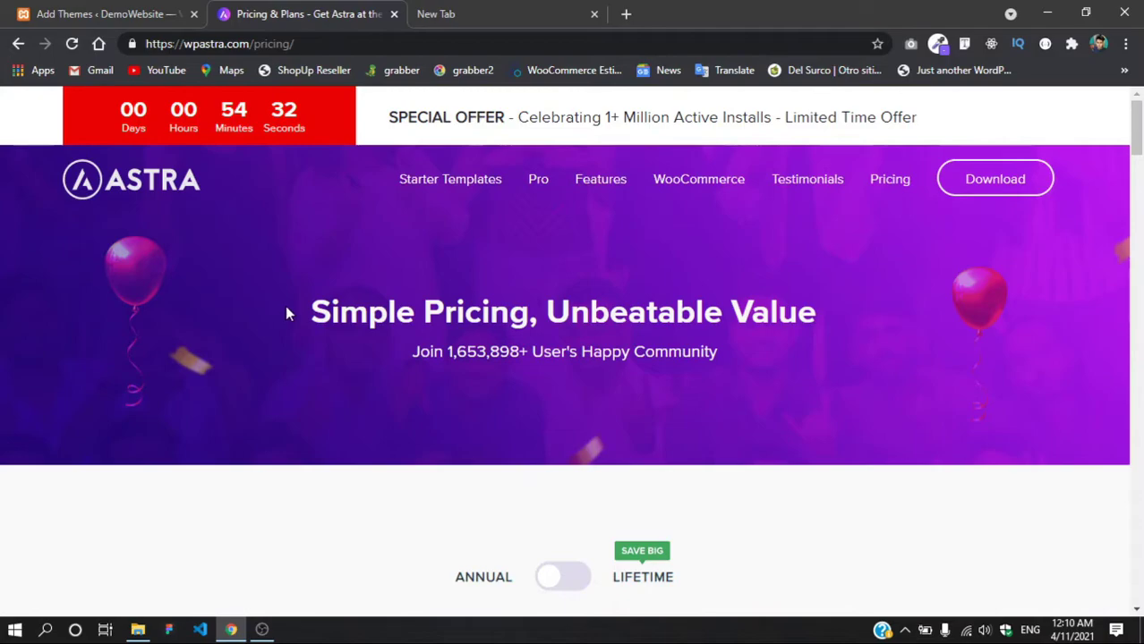
pyautogui.scroll(-4, 285, 306)
pyautogui.scroll(4, 293, 315)
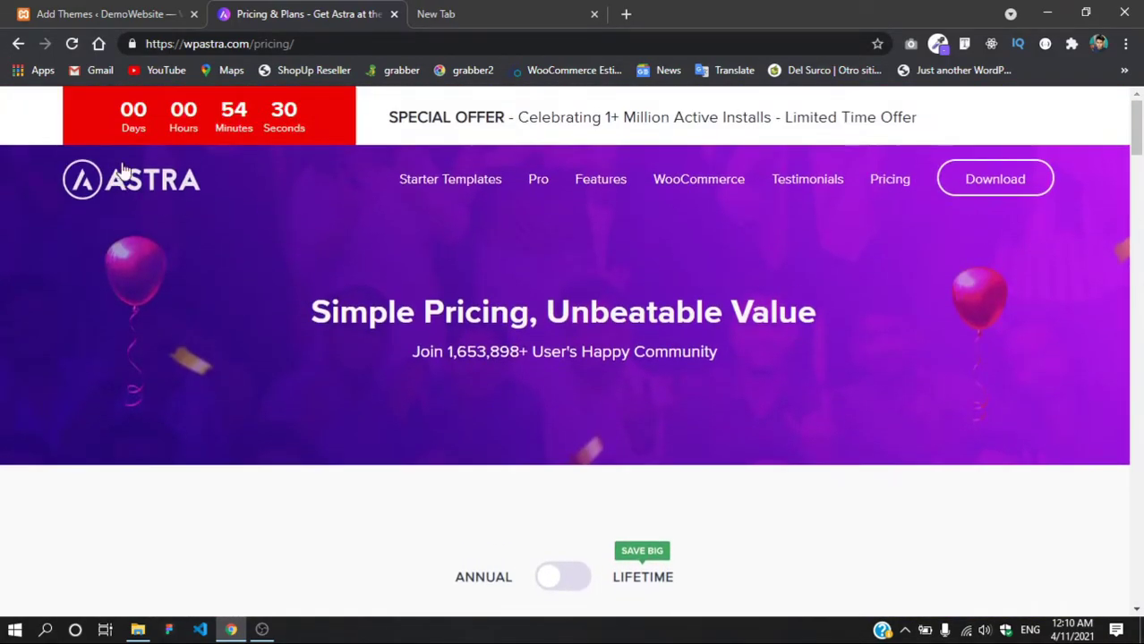
pyautogui.click(471, 10)
pyautogui.write('ocean')
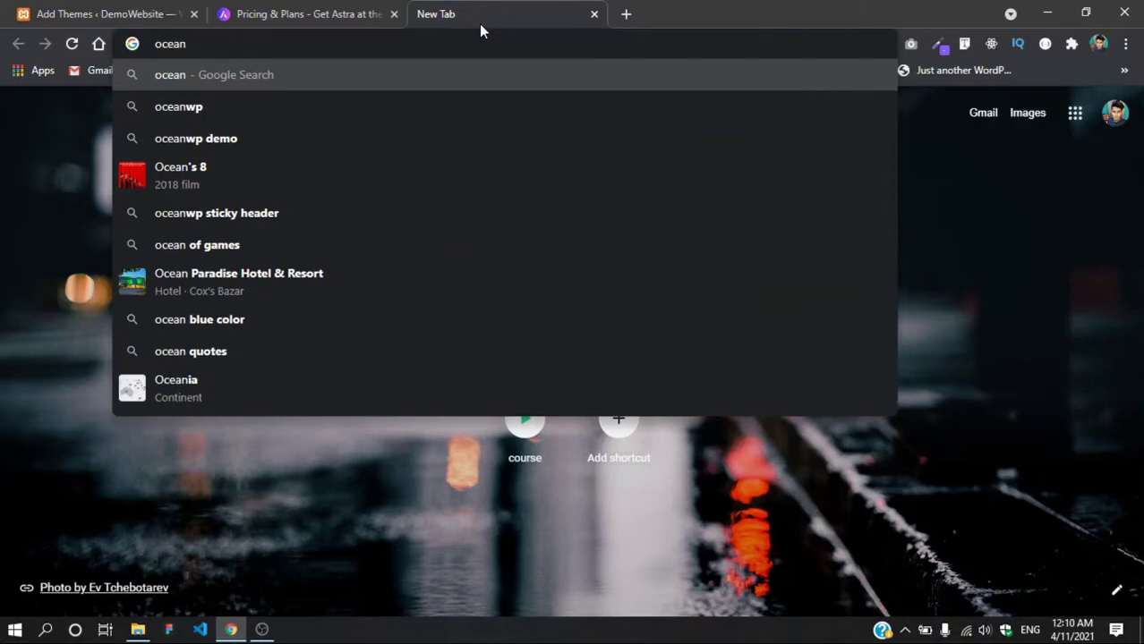
pyautogui.press('Down')
pyautogui.press('Return')
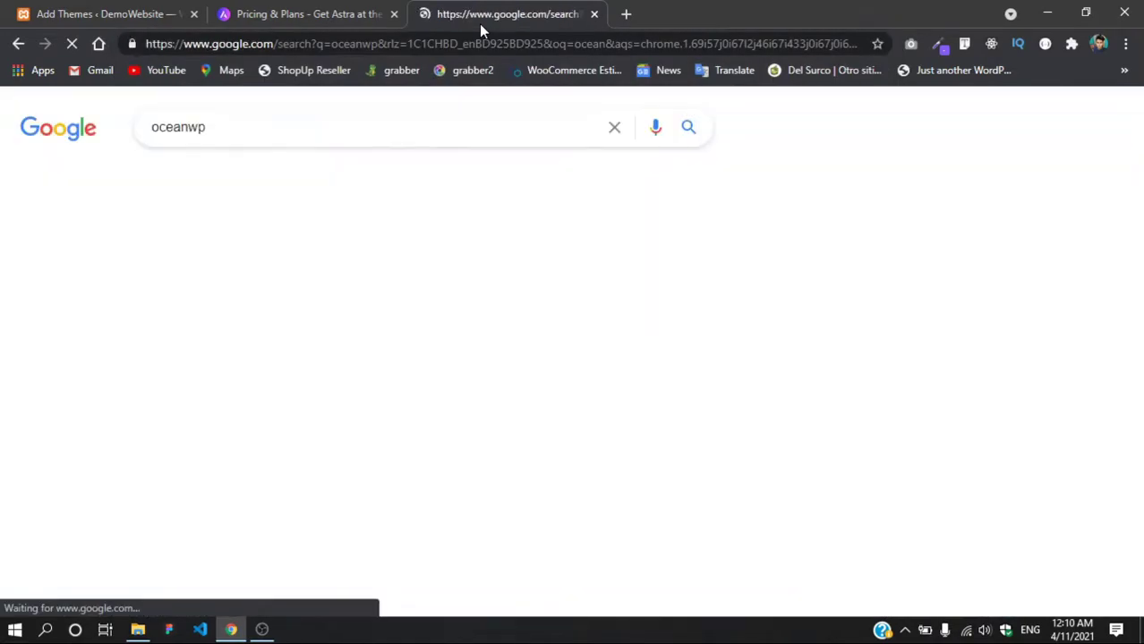
pyautogui.scroll(-2, 230, 376)
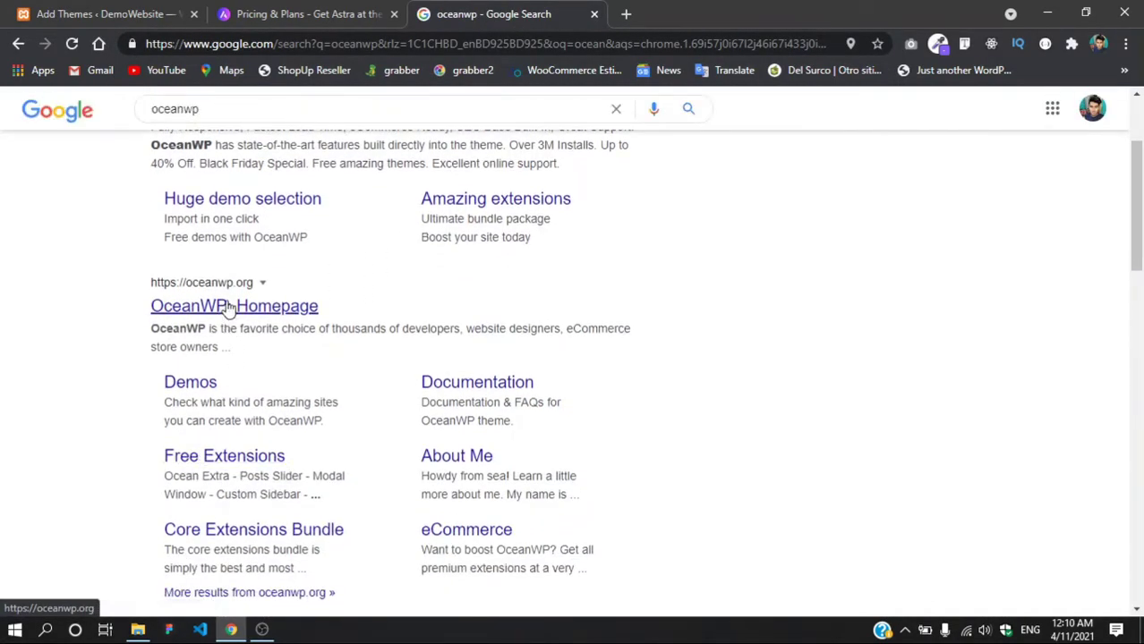
pyautogui.click(230, 306)
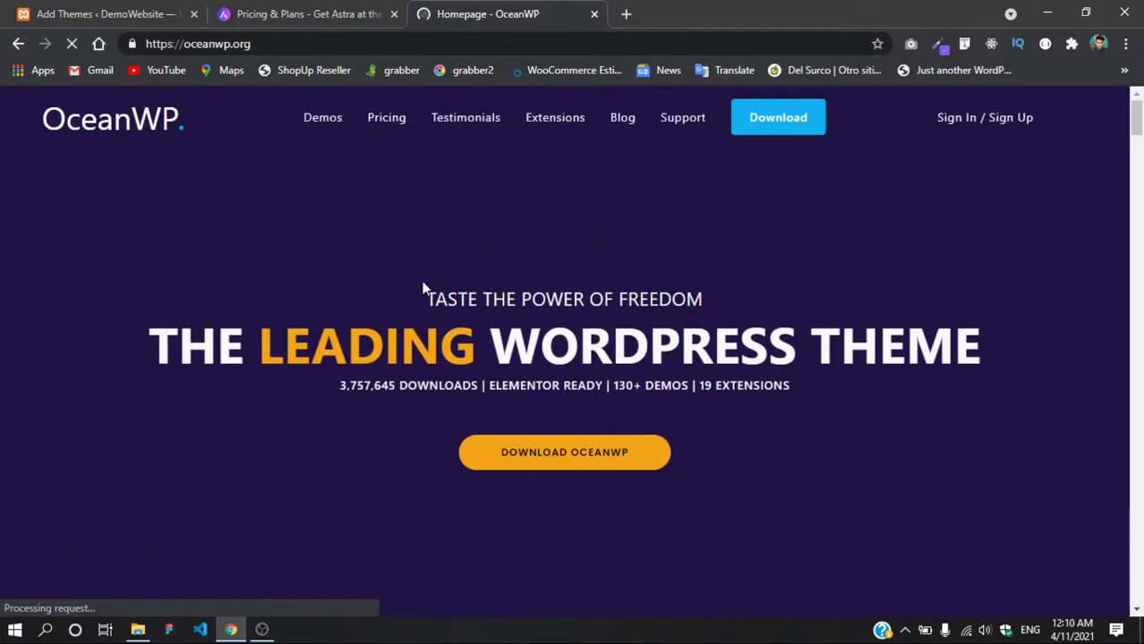
# Step: Browse the OceanWP homepage, dismiss its cookie notice, and compare it with the Astra pricing page
pyautogui.moveTo(422, 288); pyautogui.dragTo(849, 385)
pyautogui.click(849, 385)
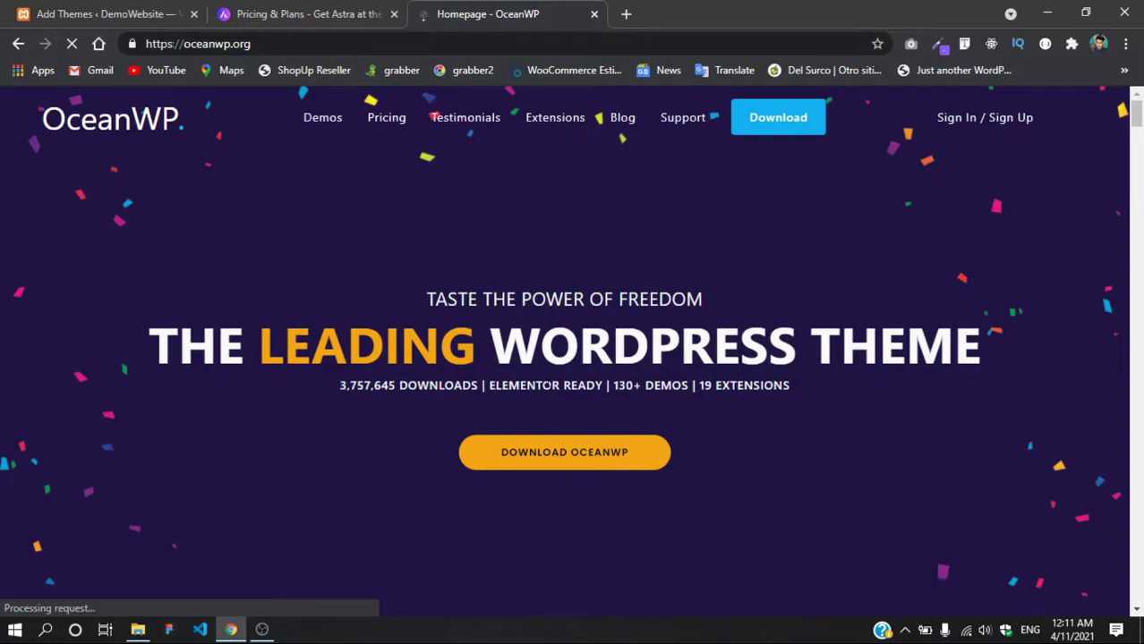
pyautogui.scroll(-2, 266, 388)
pyautogui.click(255, 510)
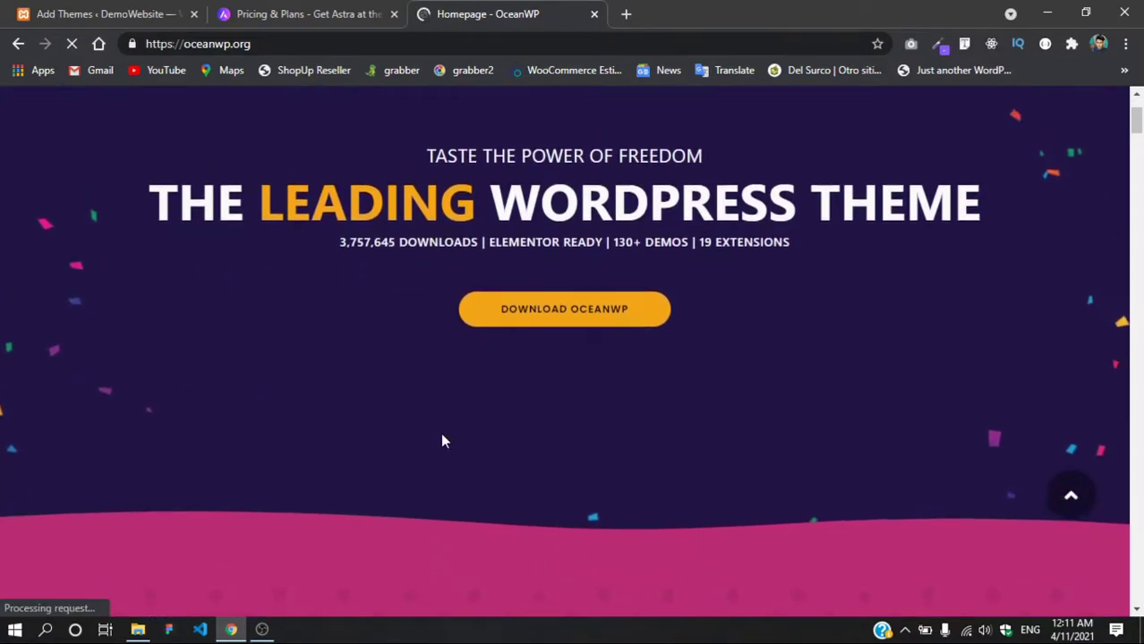
pyautogui.scroll(2, 441, 440)
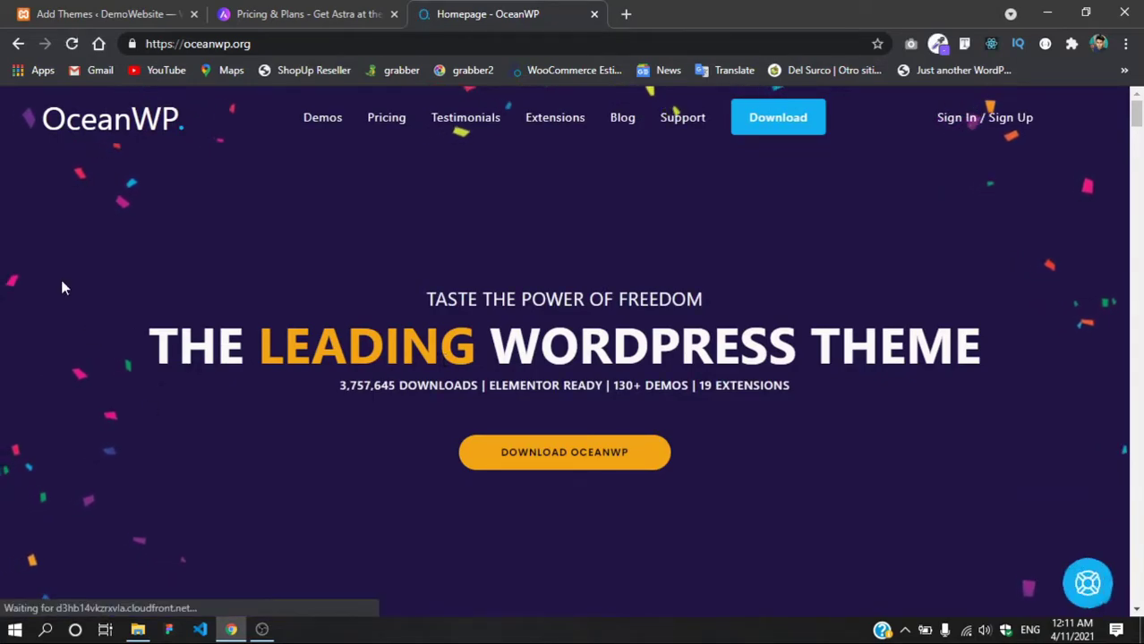
pyautogui.scroll(-5, 329, 399)
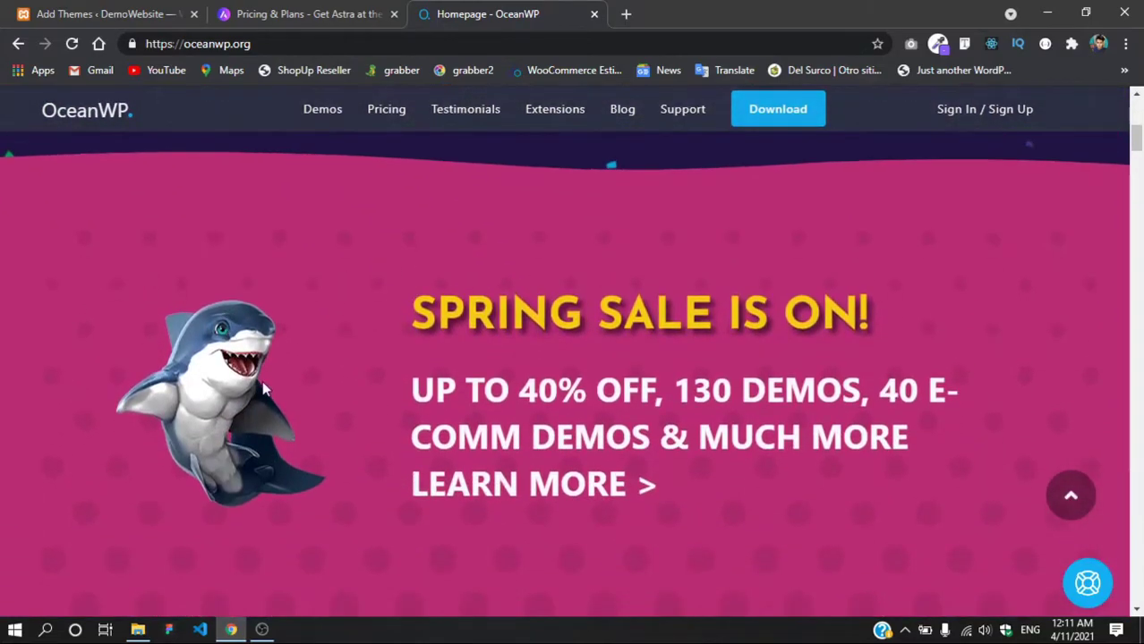
pyautogui.scroll(-5, 262, 388)
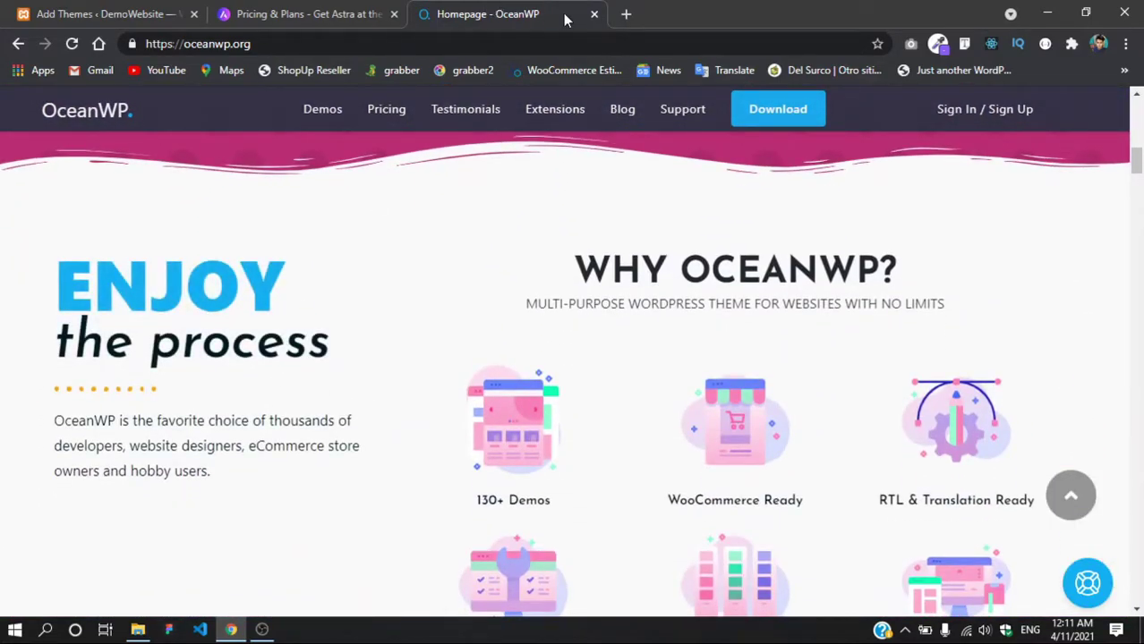
pyautogui.click(305, 14)
pyautogui.click(488, 15)
pyautogui.click(332, 15)
# Step: Google 'neve theme' in another new tab
pyautogui.click(626, 14)
pyautogui.write('neve')
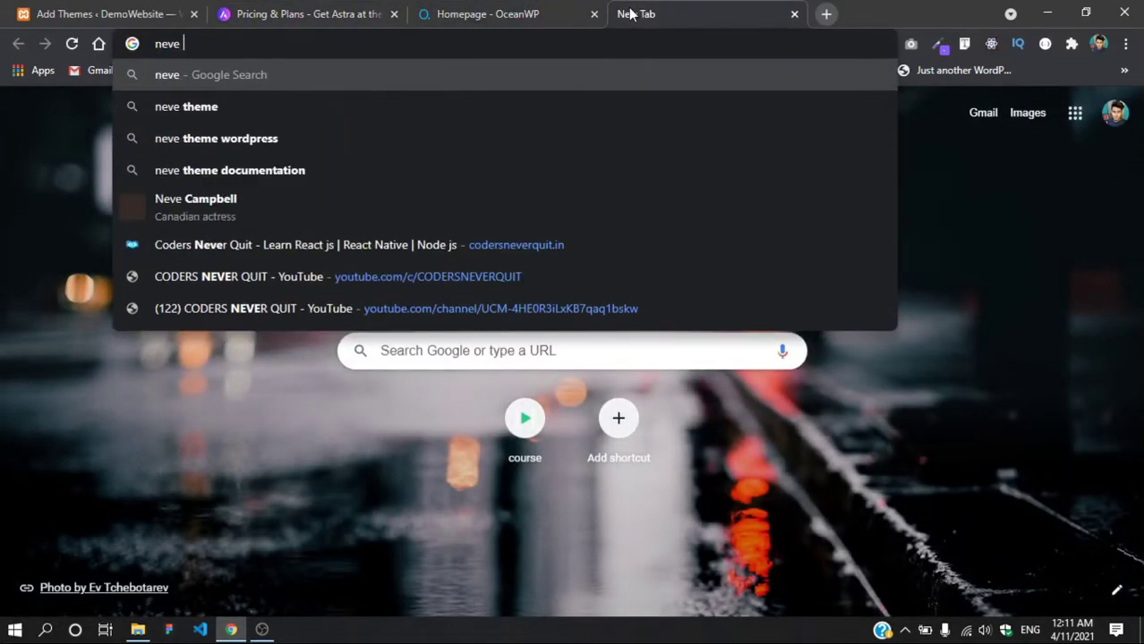
pyautogui.press('Down')
pyautogui.press('Return')
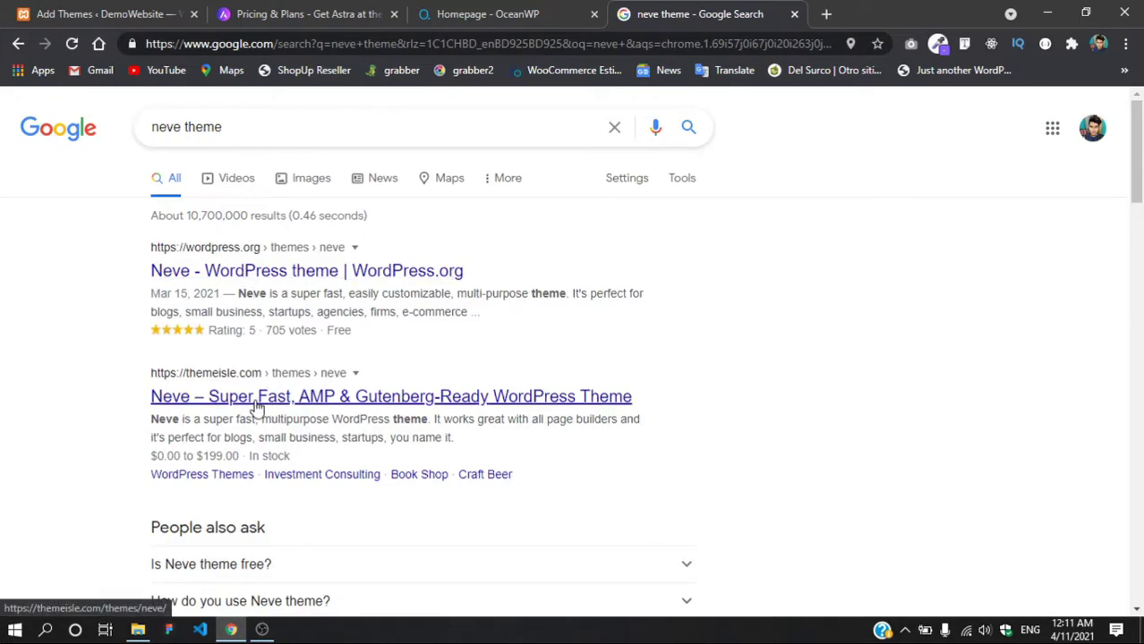
# Step: Look over the Neve theme page on Themeisle, close it, and return to the OceanWP homepage
pyautogui.click(227, 403)
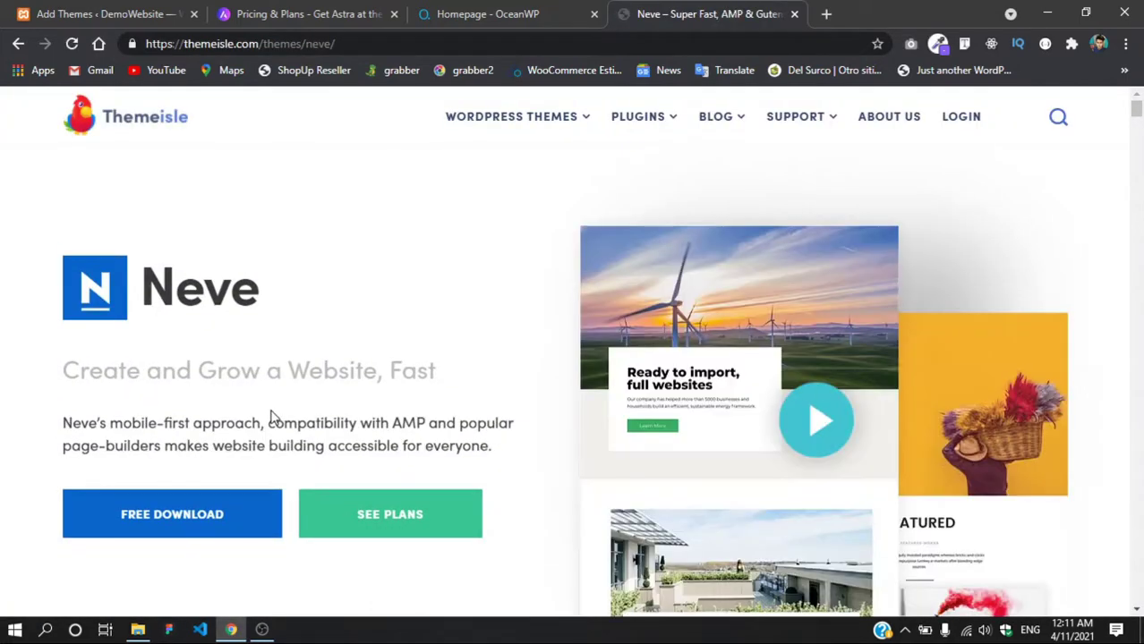
pyautogui.scroll(-6, 272, 418)
pyautogui.click(794, 14)
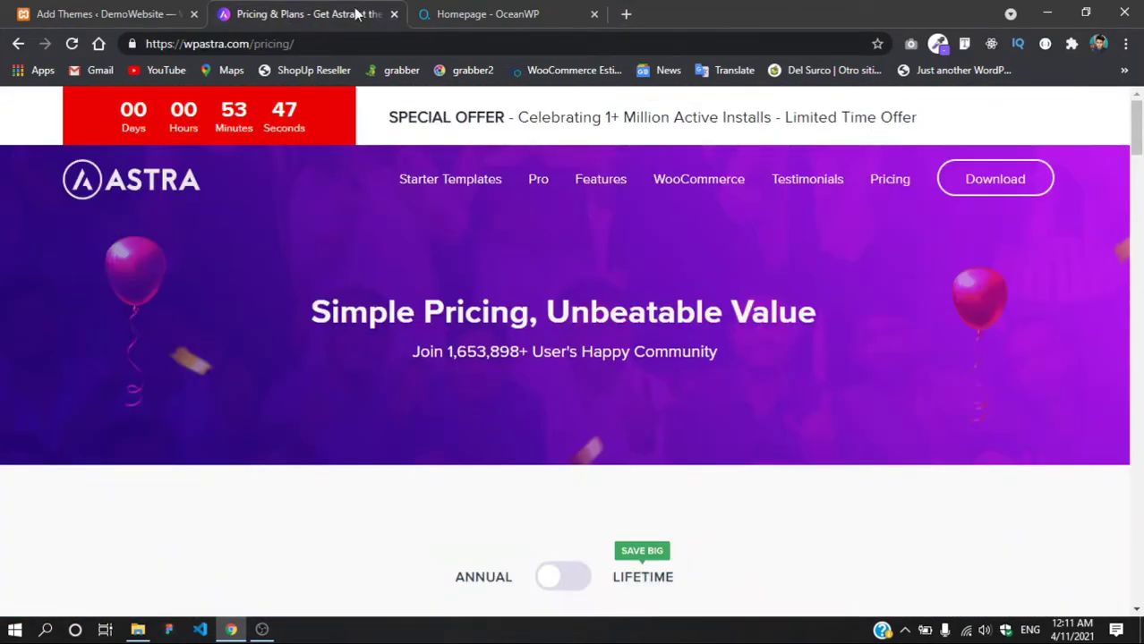
pyautogui.click(501, 14)
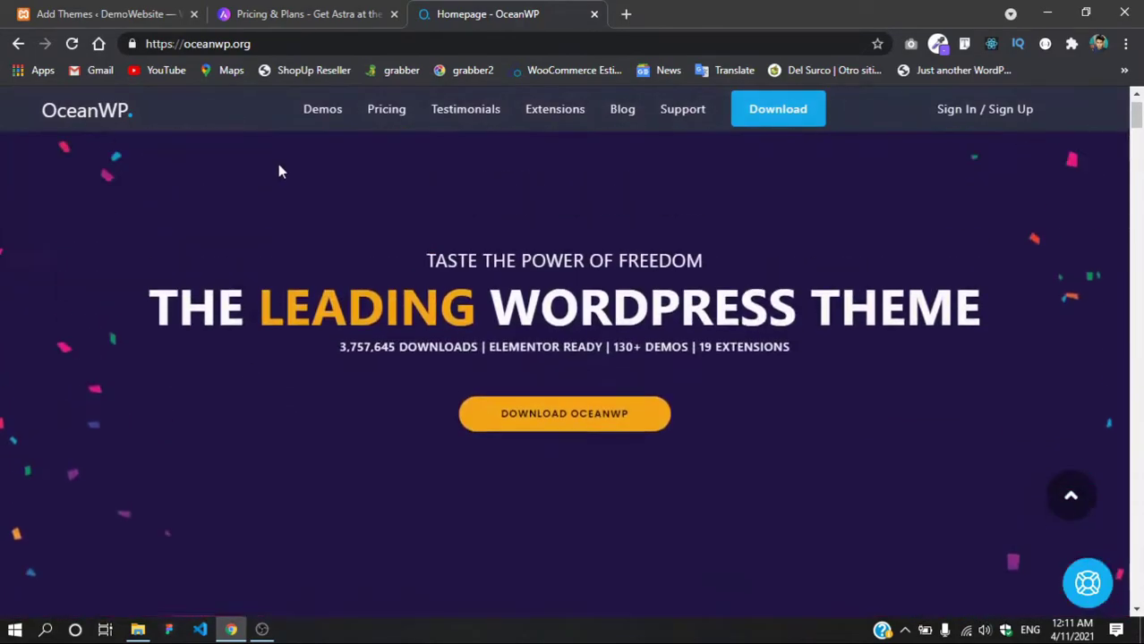
pyautogui.click(354, 14)
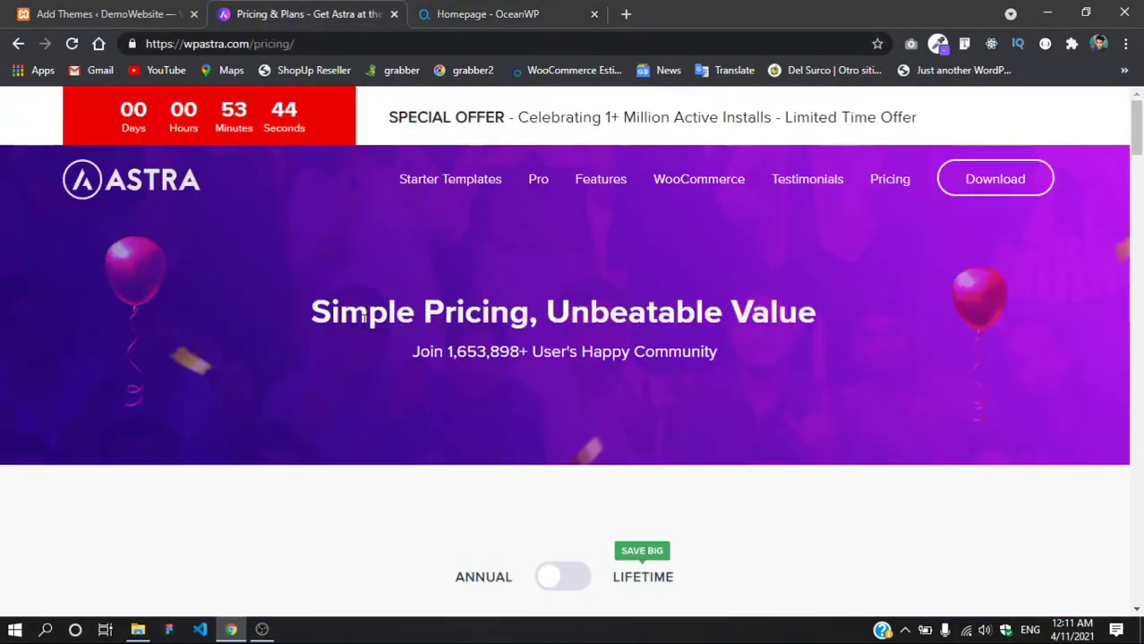
pyautogui.click(521, 12)
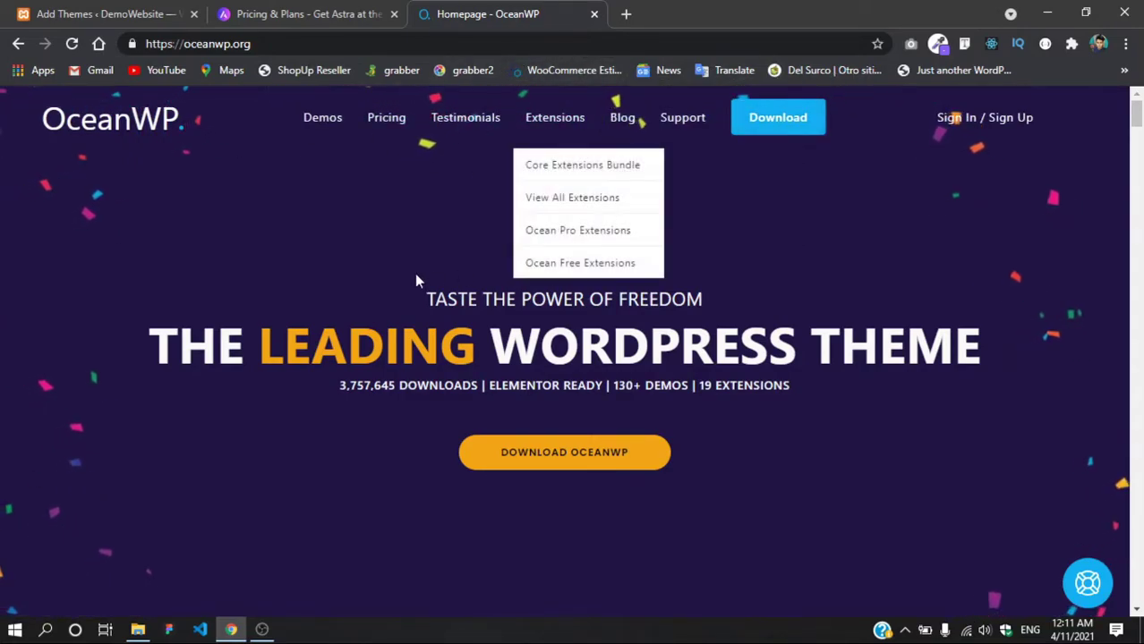
# Step: Close the OceanWP and Astra pricing tabs, leaving a blank new tab
pyautogui.moveTo(333, 299); pyautogui.dragTo(834, 398)
pyautogui.click(832, 398)
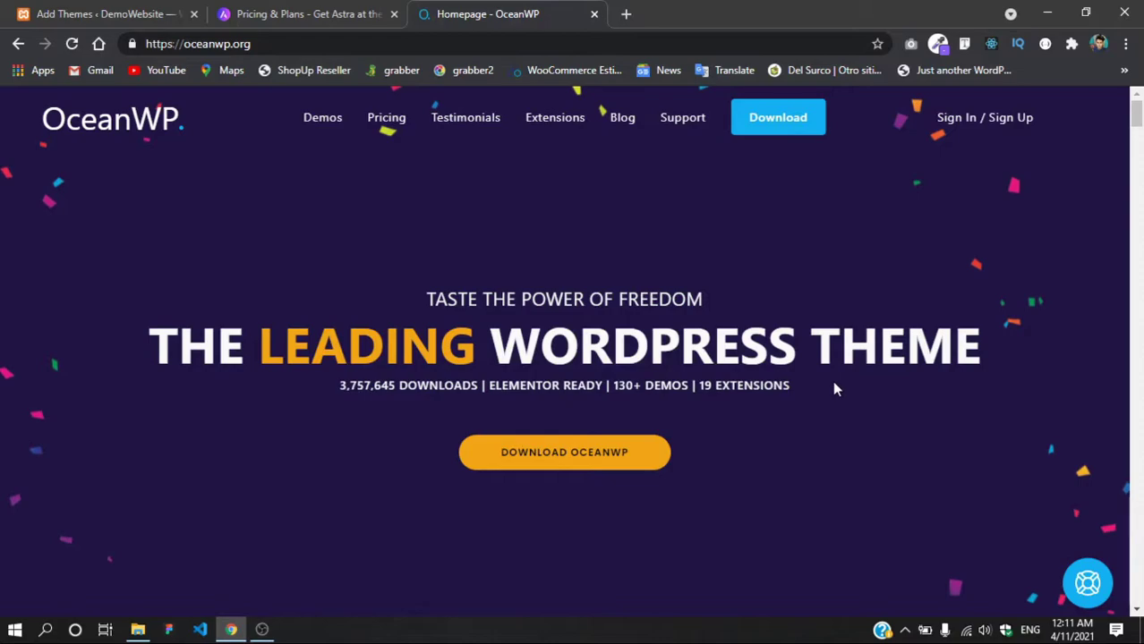
pyautogui.click(354, 14)
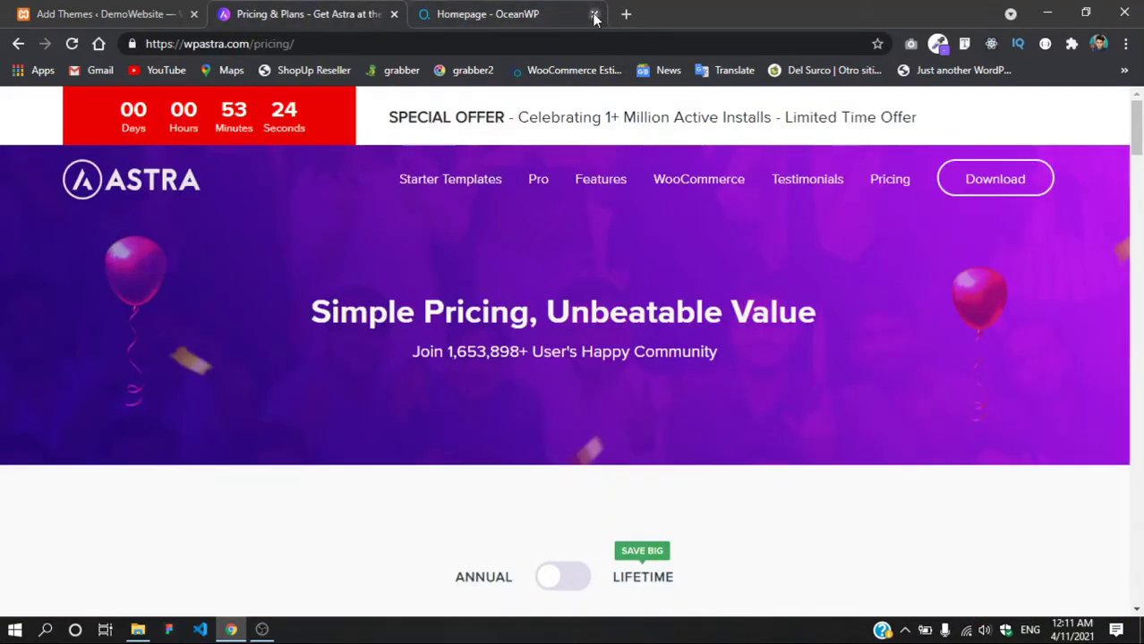
pyautogui.click(594, 14)
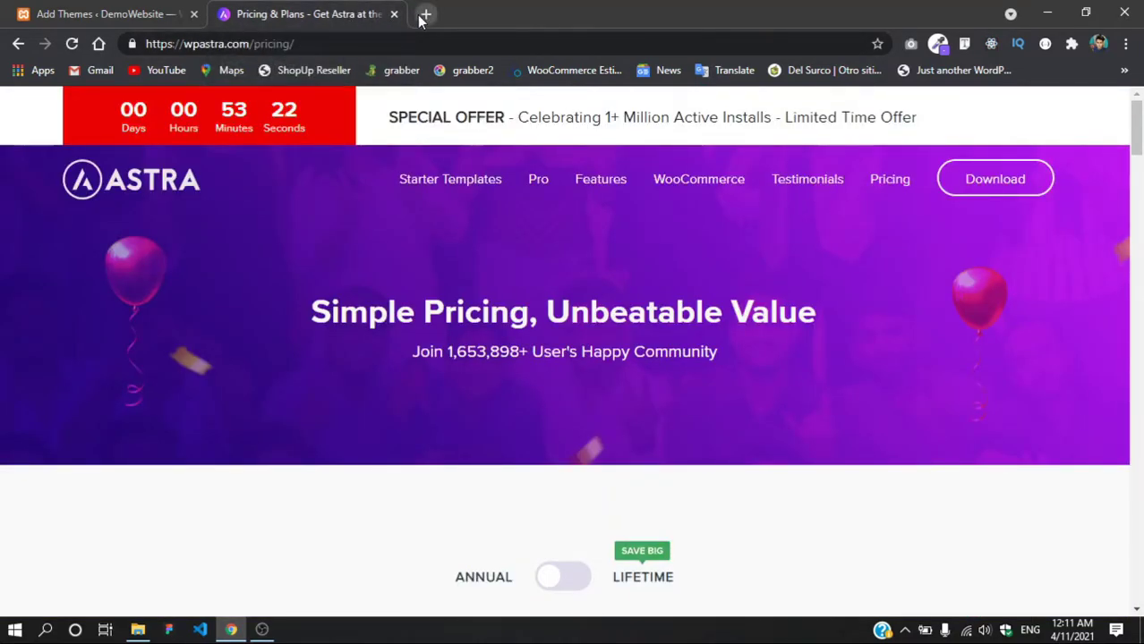
pyautogui.click(425, 15)
pyautogui.click(392, 14)
pyautogui.click(331, 46)
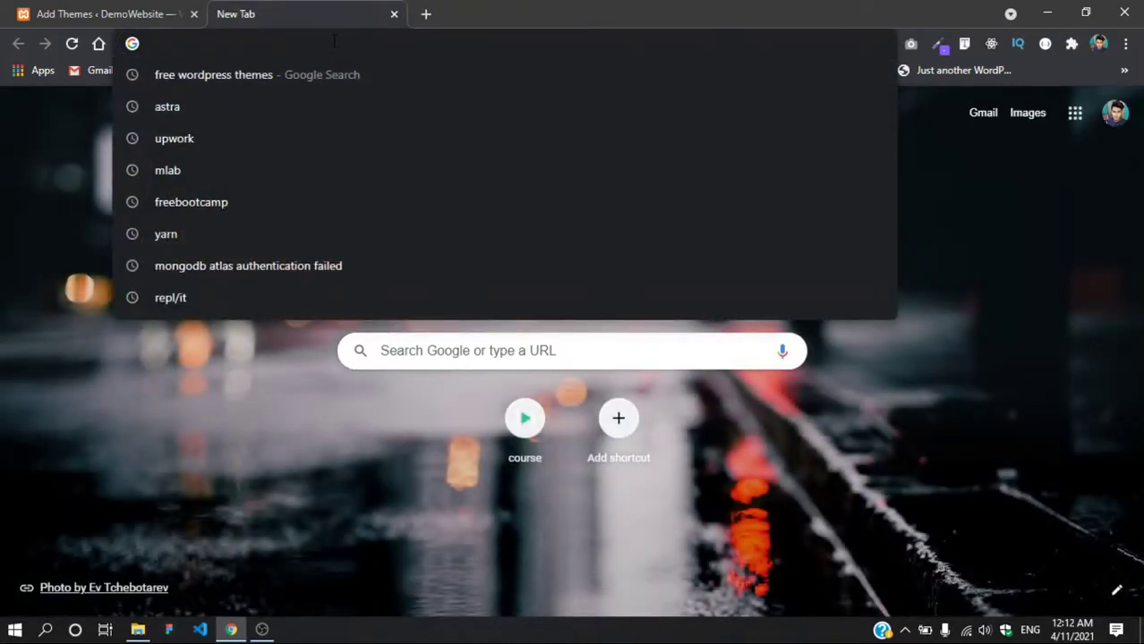
# Step: Search Add Themes for 'ast' and install the Astra theme
pyautogui.click(144, 14)
pyautogui.click(899, 188)
pyautogui.write('astra')
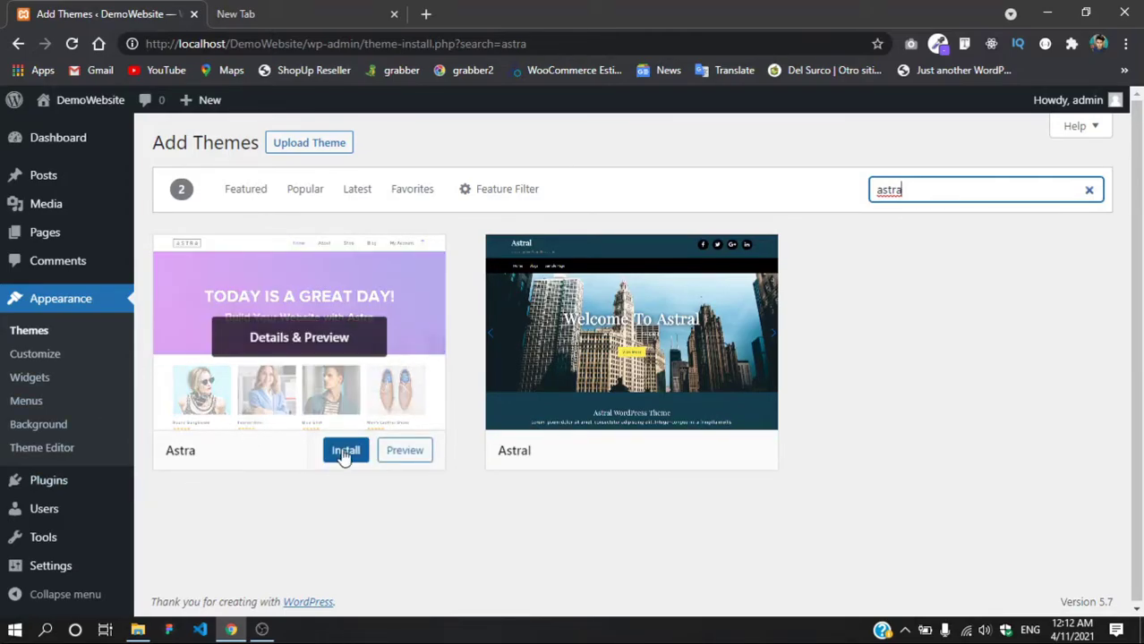
pyautogui.click(344, 452)
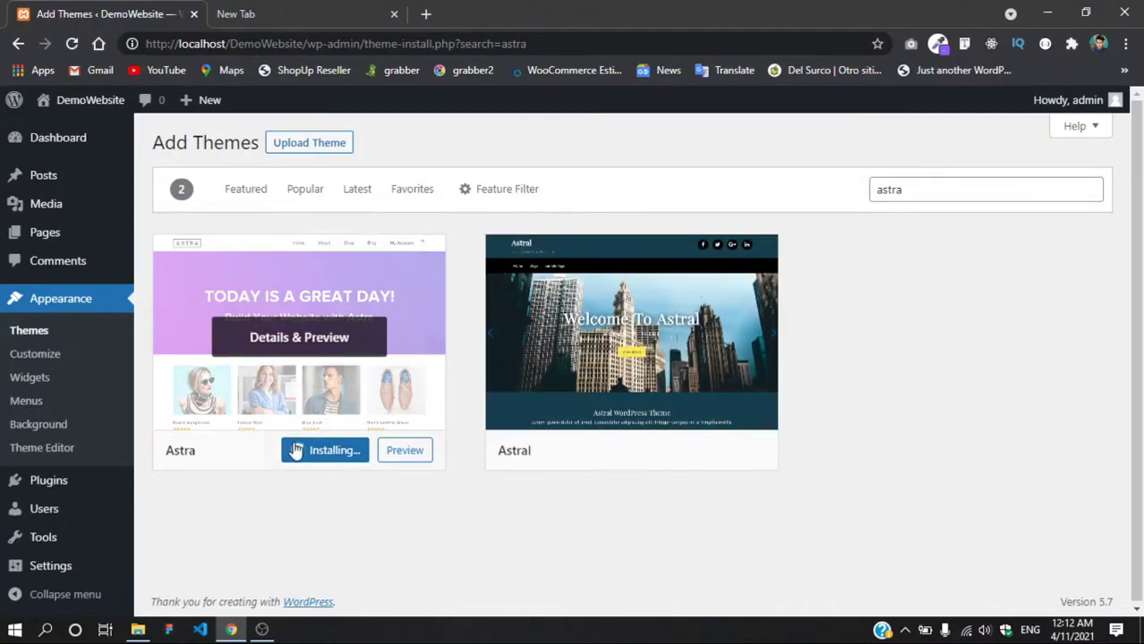
pyautogui.click(354, 11)
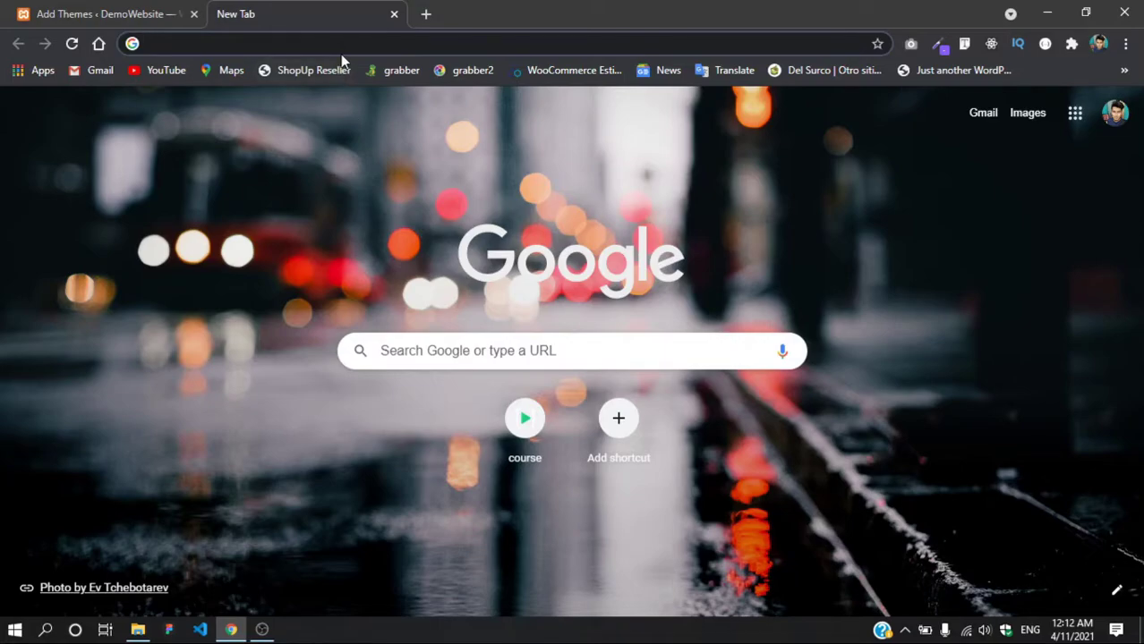
# Step: Go to wordpress.org, open the Themes directory, and open Astra's details page
pyautogui.write('wordpress.org')
pyautogui.press('Return')
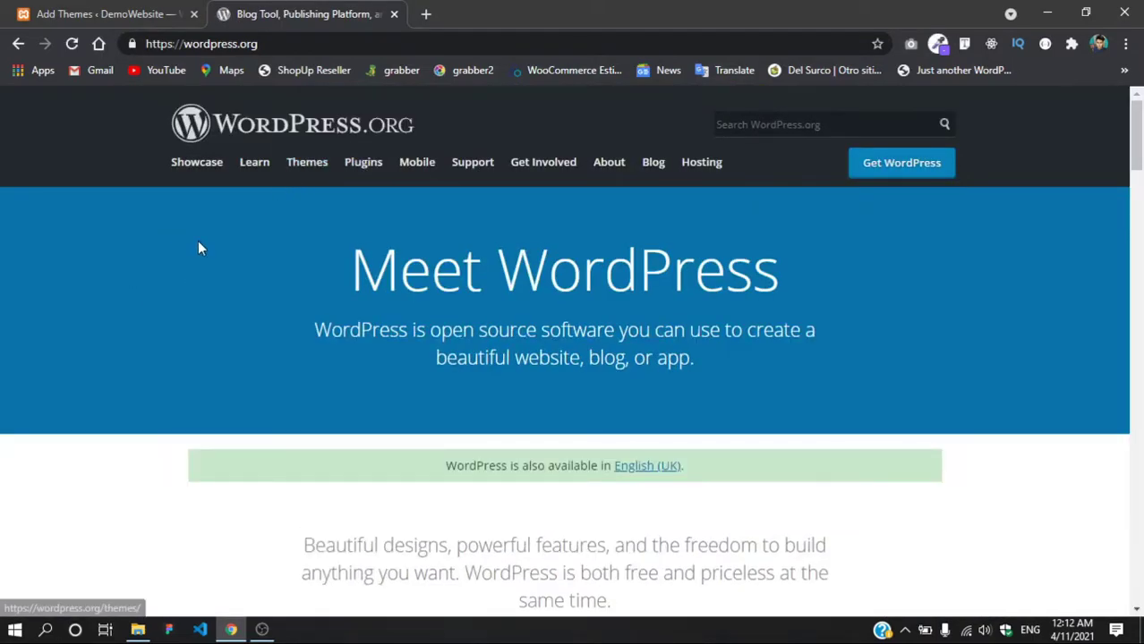
pyautogui.scroll(-6, 220, 255)
pyautogui.scroll(6, 225, 255)
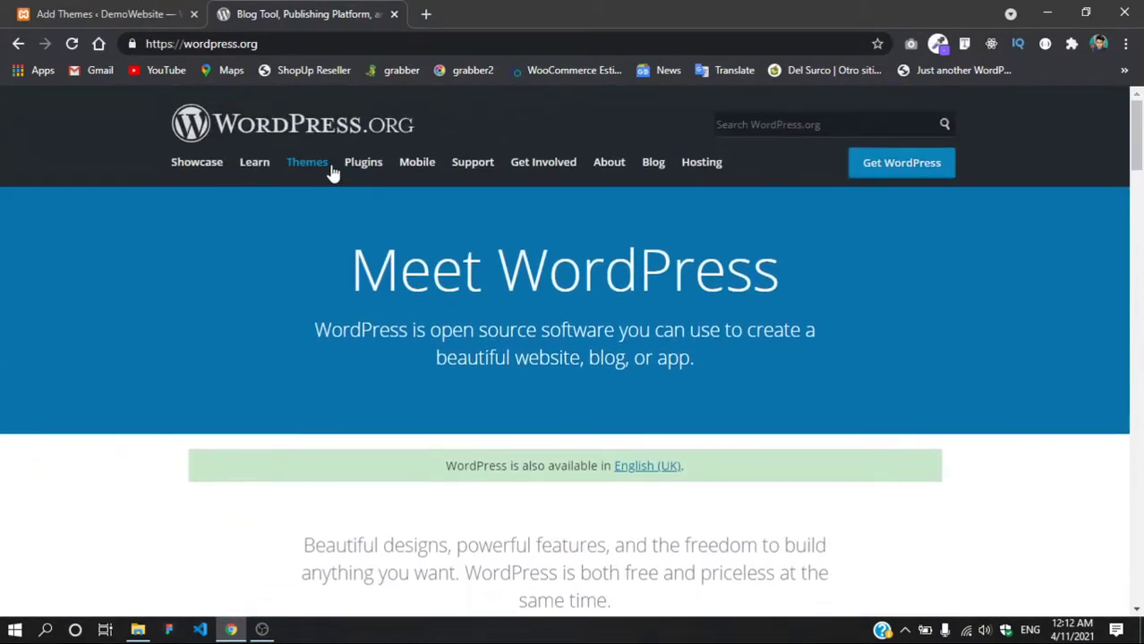
pyautogui.click(302, 170)
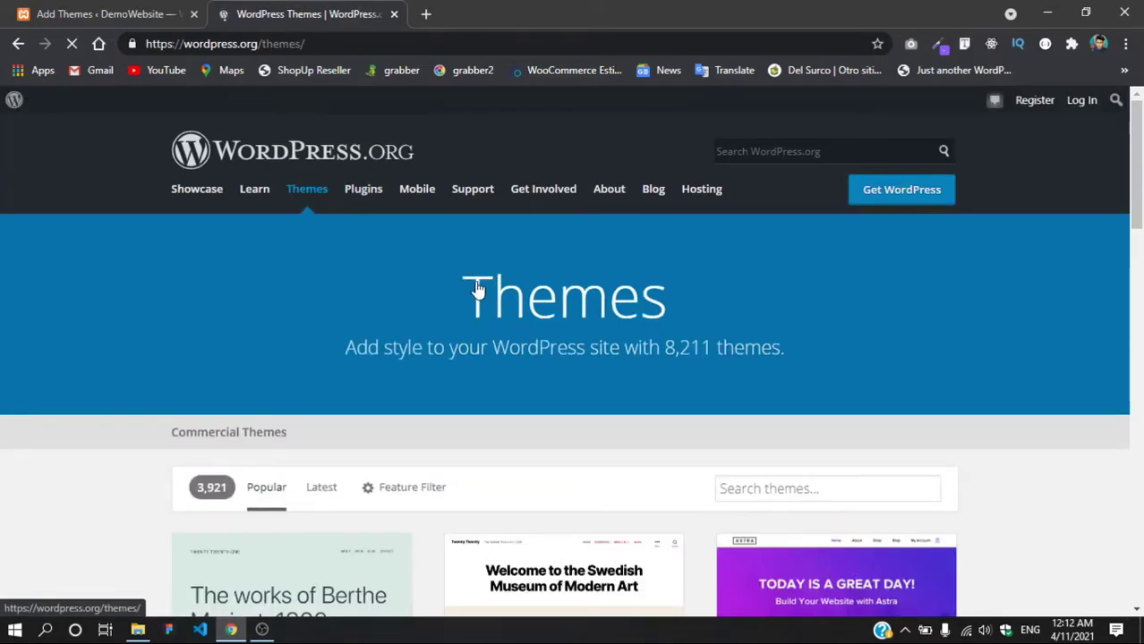
pyautogui.scroll(-5, 472, 288)
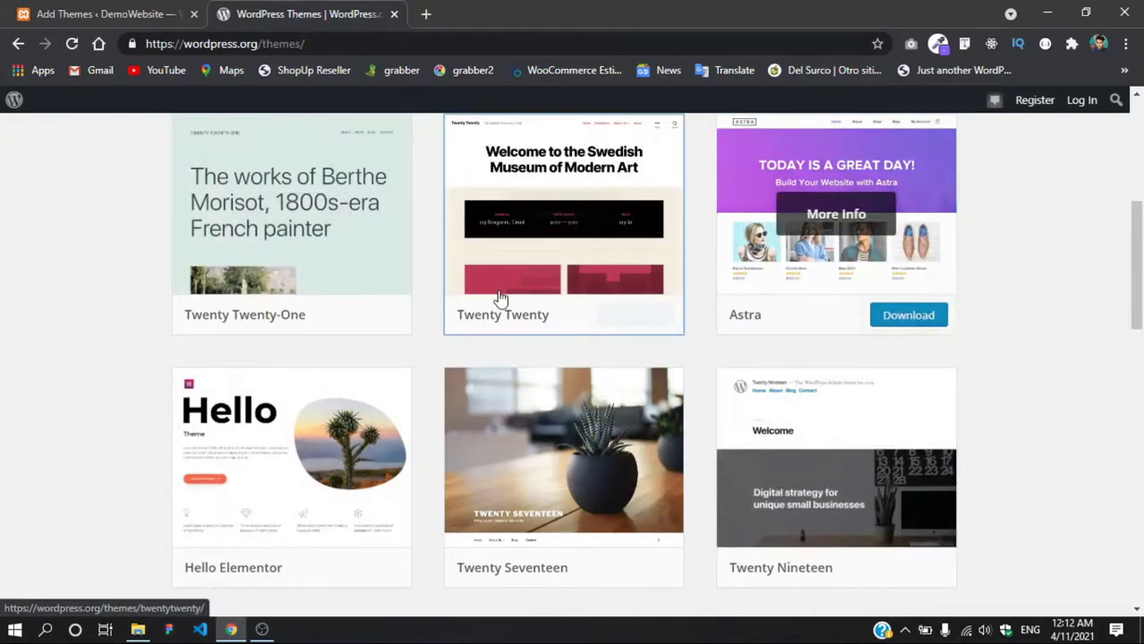
pyautogui.scroll(-4, 239, 398)
pyautogui.scroll(6, 907, 347)
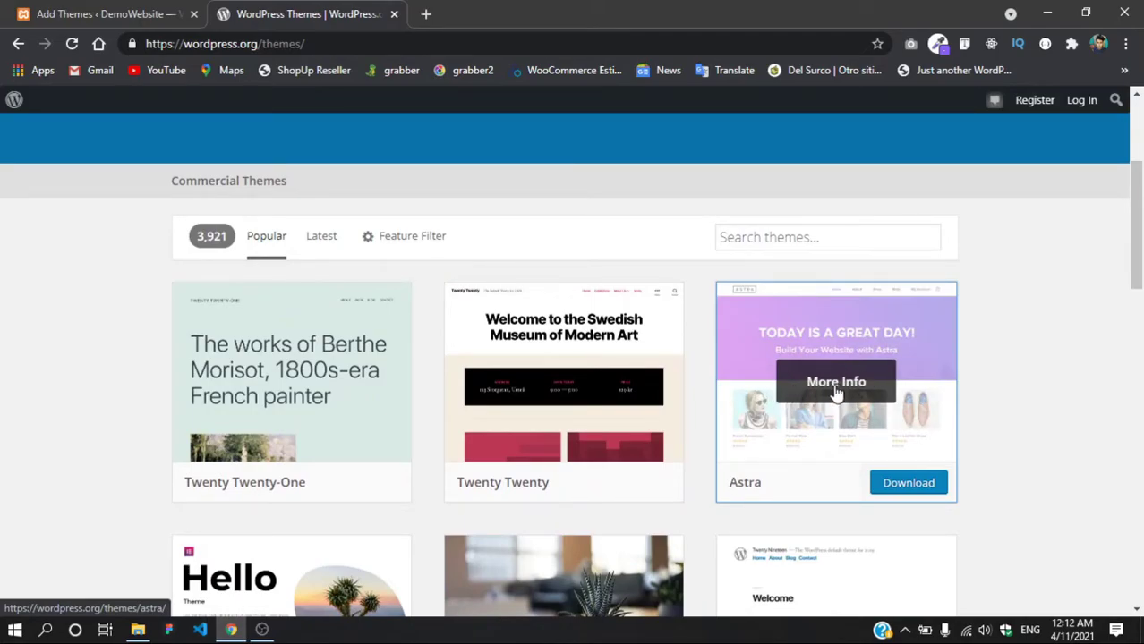
pyautogui.scroll(1, 735, 434)
pyautogui.scroll(-2, 756, 422)
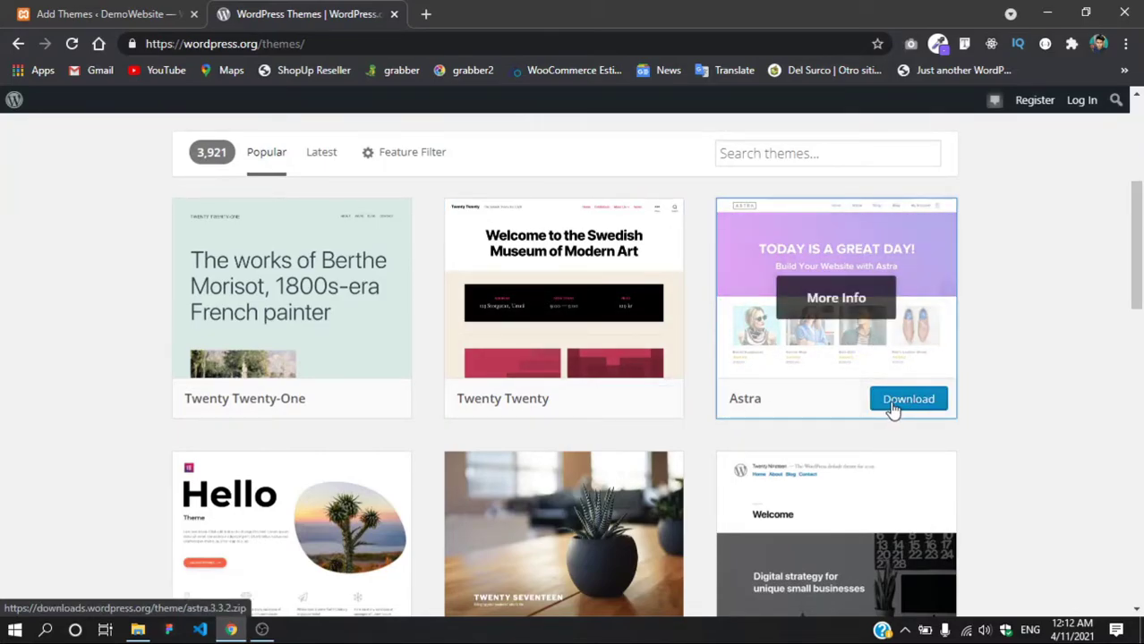
pyautogui.click(827, 317)
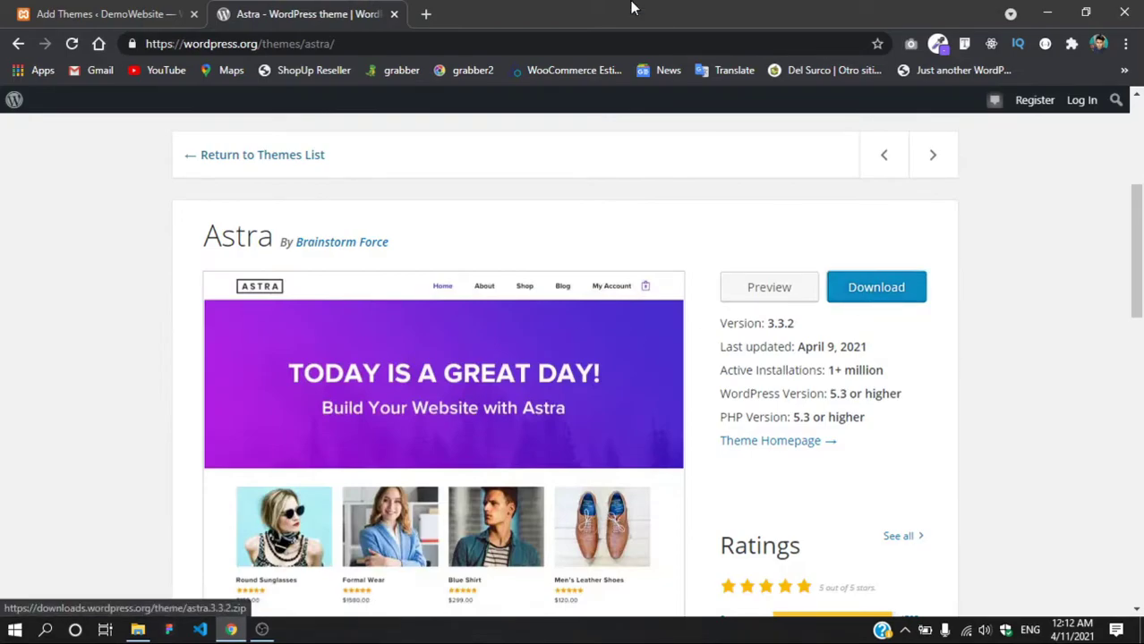
# Step: Locate the downloaded astra.3.3.2 zip on the desktop, then maximize Chrome again
pyautogui.moveTo(655, 19); pyautogui.dragTo(683, 87)
pyautogui.click(109, 461)
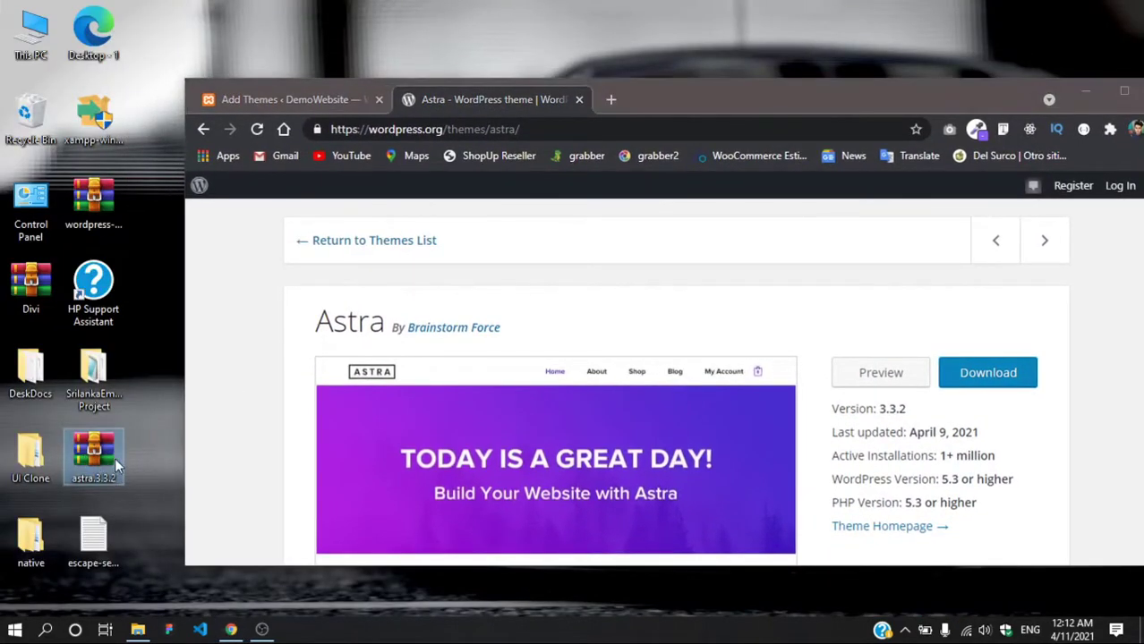
pyautogui.moveTo(761, 92); pyautogui.dragTo(650, 94)
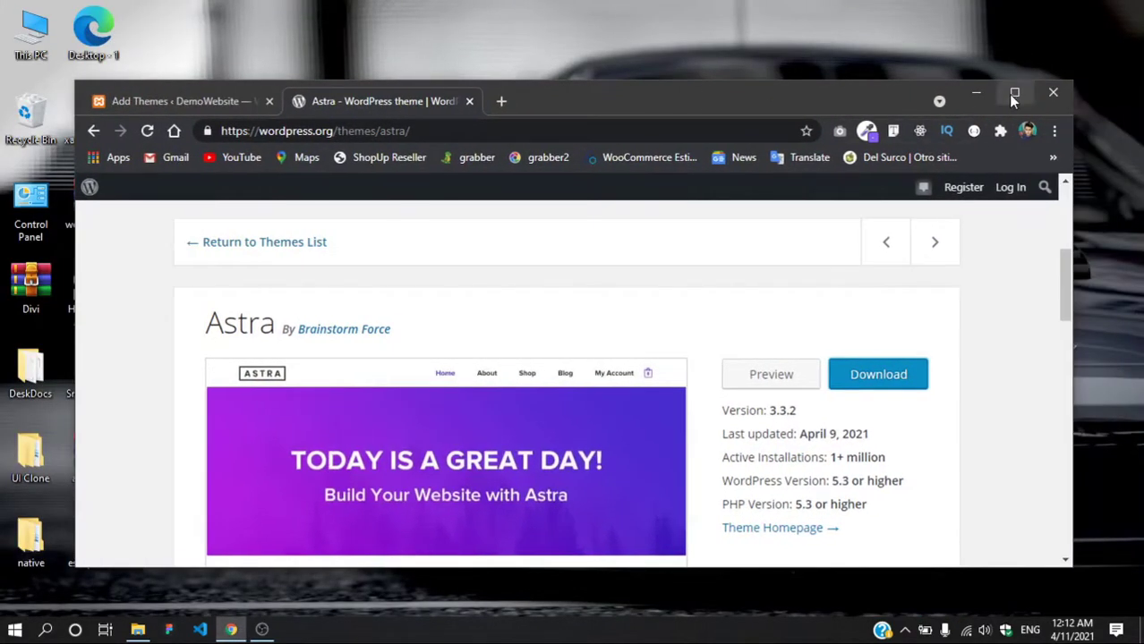
pyautogui.click(1013, 94)
# Step: Activate Astra, switch back to Twenty Twenty, and open the site front end in a new tab
pyautogui.click(106, 13)
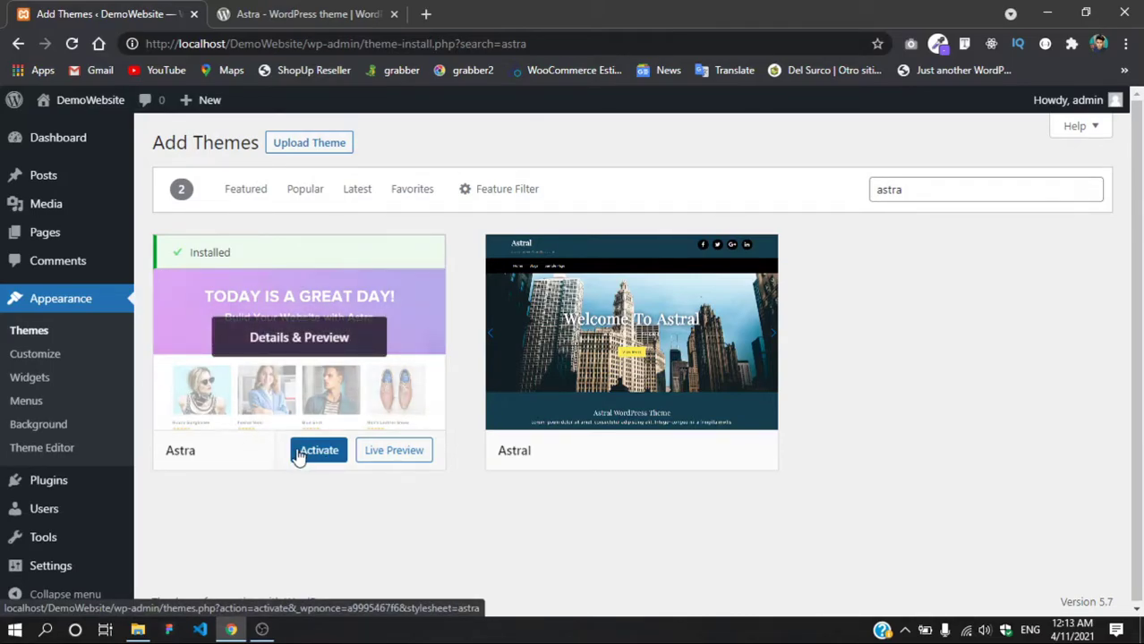
pyautogui.click(48, 337)
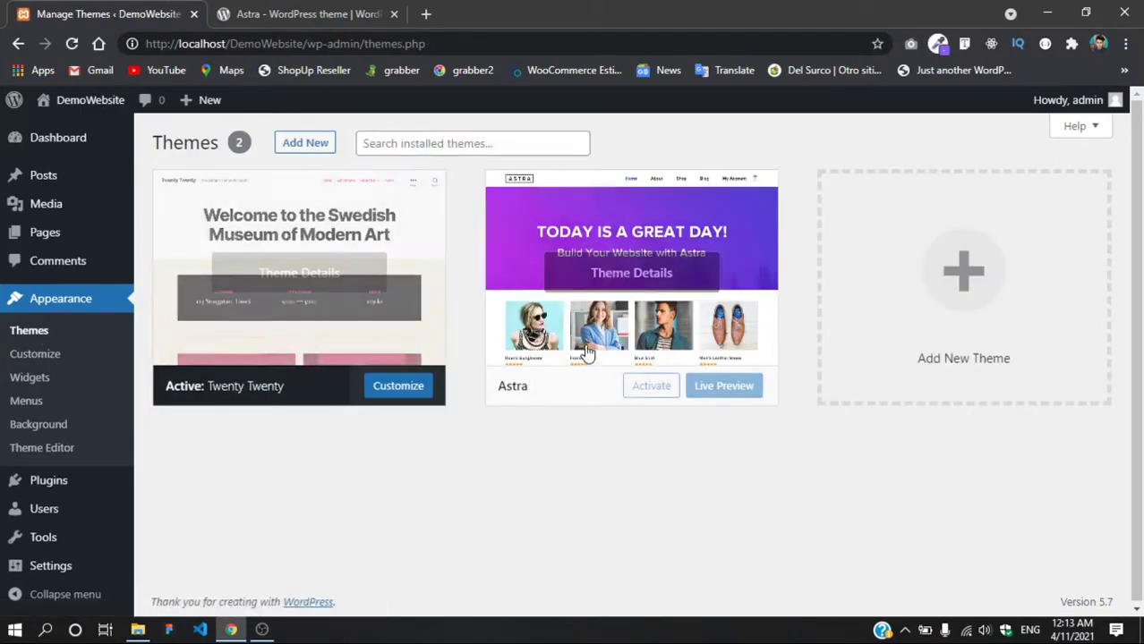
pyautogui.click(650, 388)
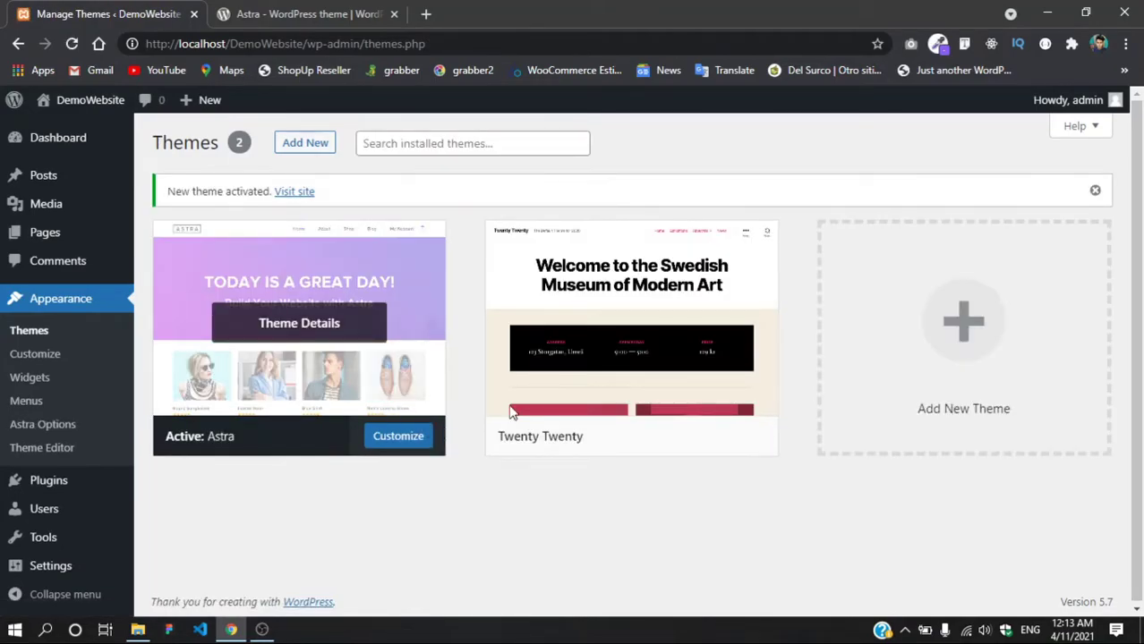
pyautogui.click(420, 439)
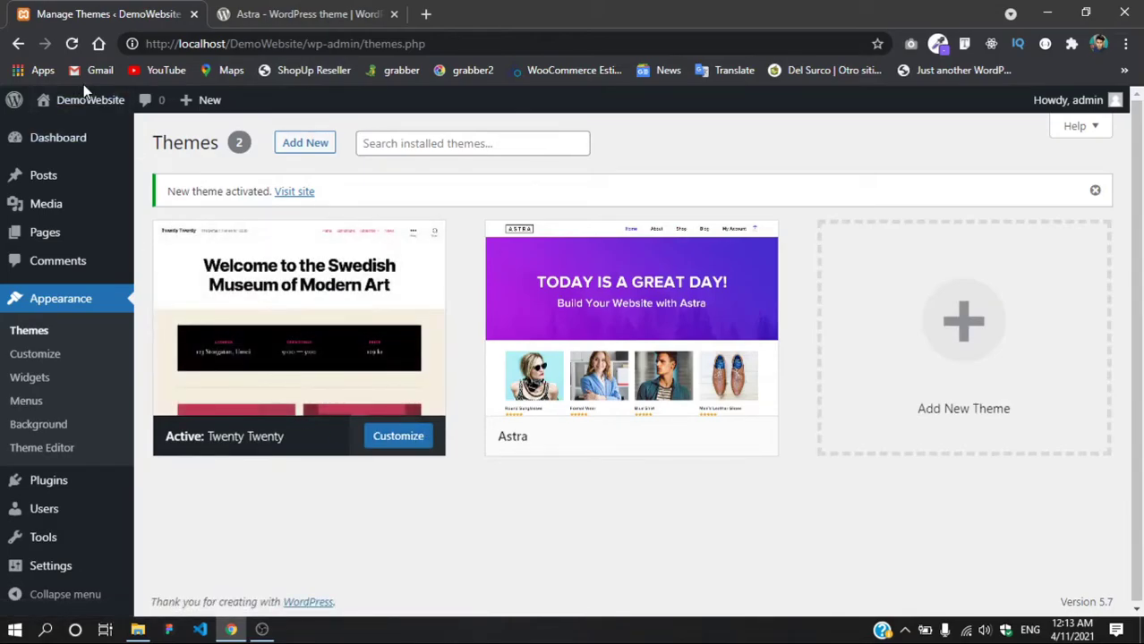
pyautogui.moveTo(85, 99)
pyautogui.rightClick(71, 123)
pyautogui.click(119, 133)
pyautogui.click(257, 25)
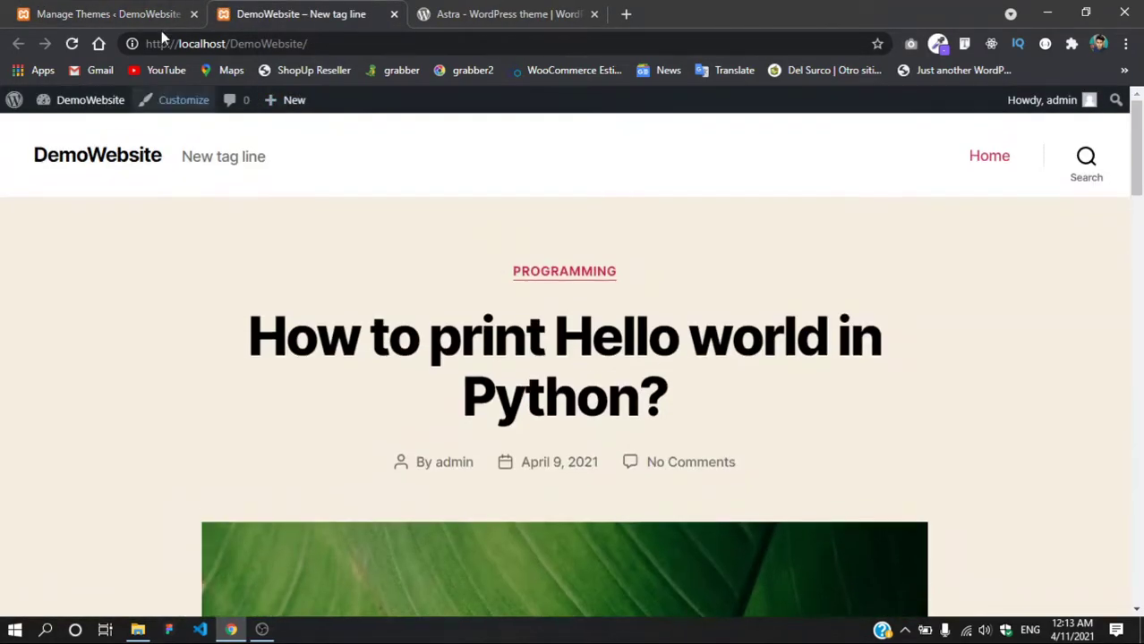
# Step: Reactivate Astra and reload the front end to view its Astra layout
pyautogui.click(143, 14)
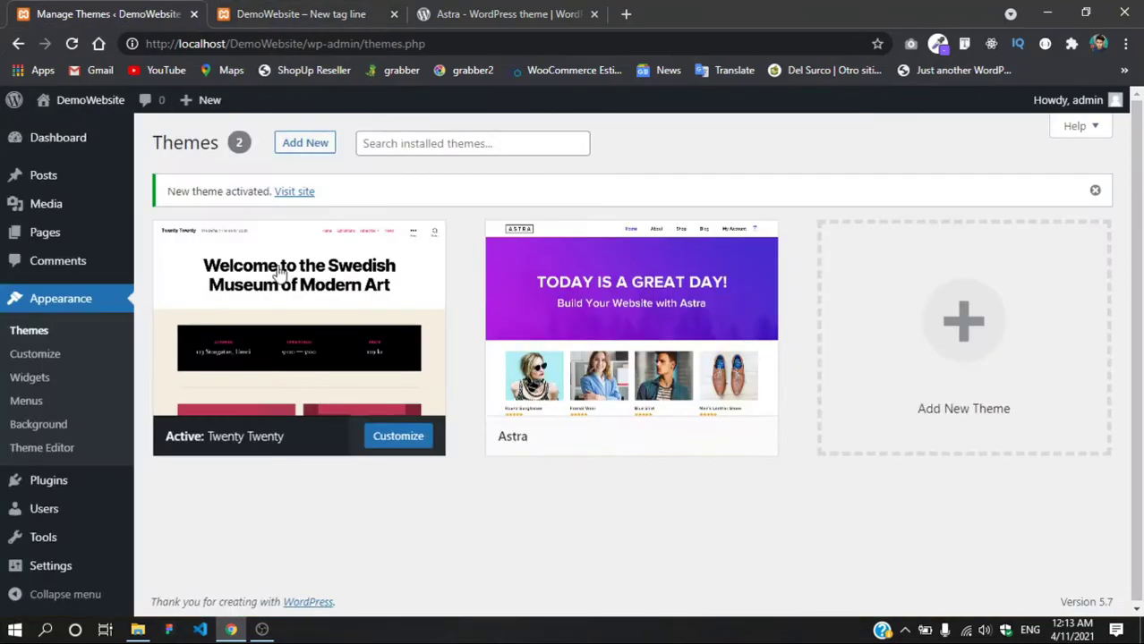
pyautogui.moveTo(542, 450)
pyautogui.click(635, 440)
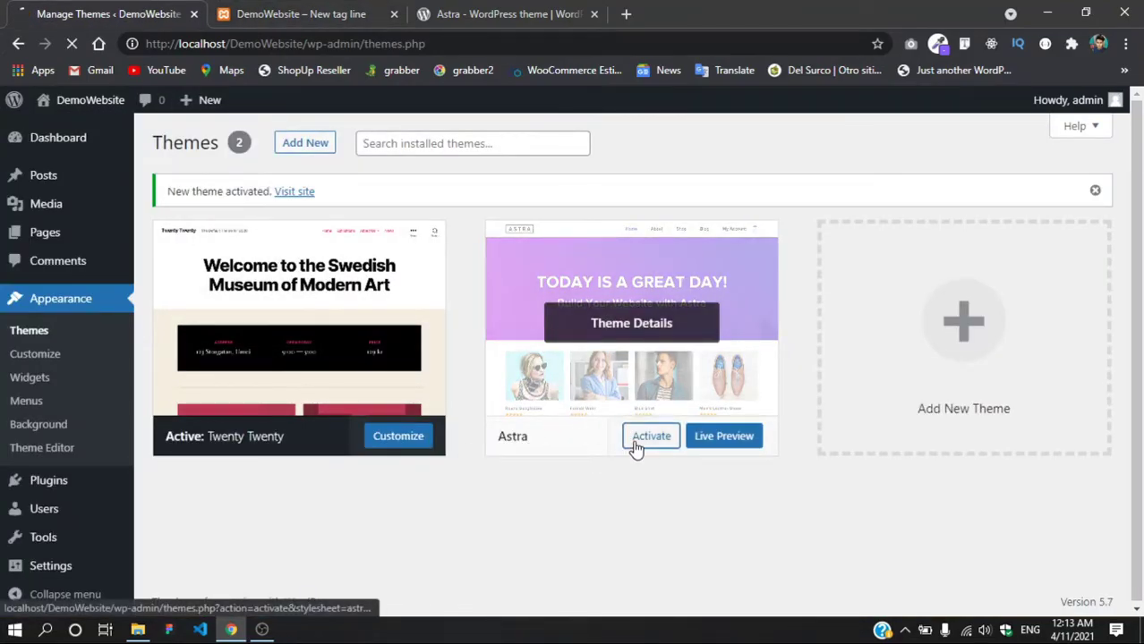
pyautogui.click(261, 16)
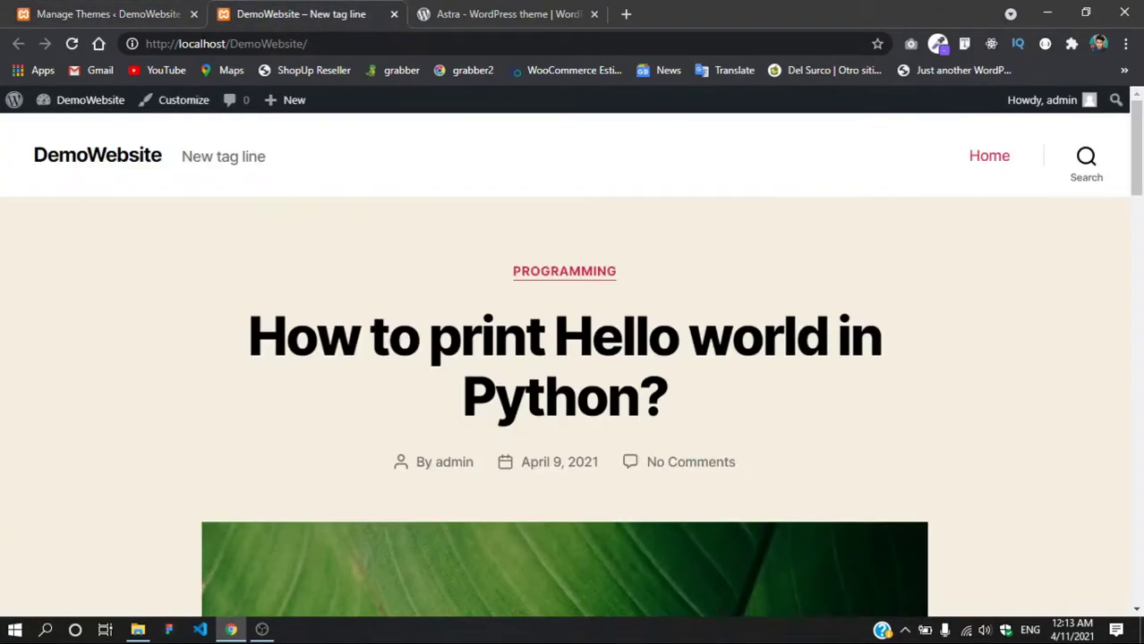
pyautogui.click(74, 47)
pyautogui.scroll(-3, 515, 411)
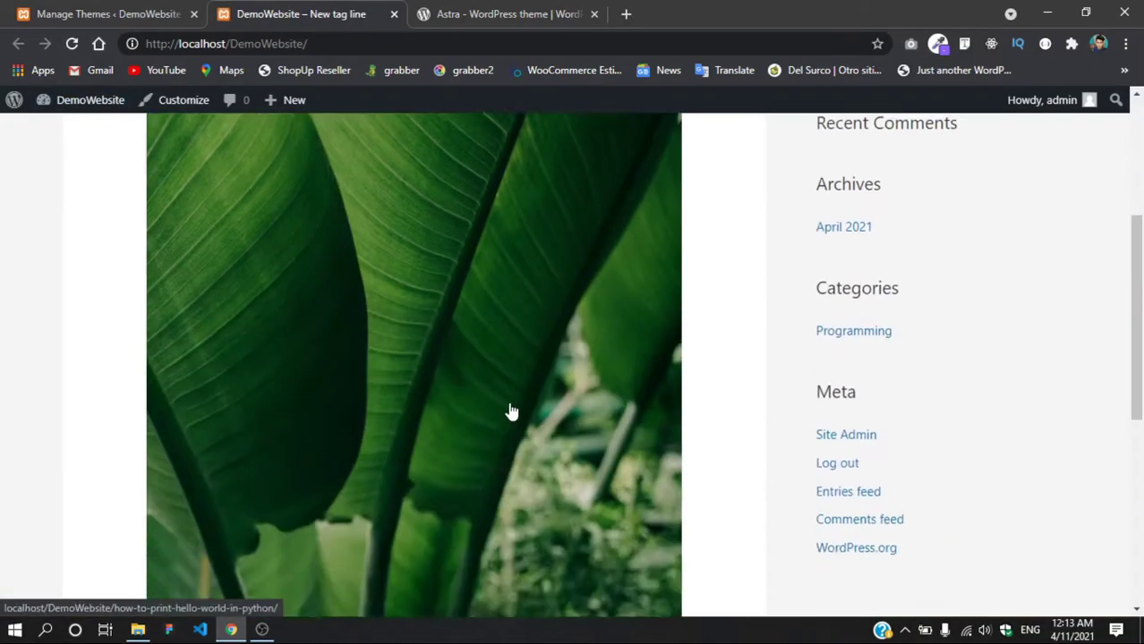
pyautogui.scroll(-2, 506, 393)
pyautogui.scroll(5, 505, 394)
pyautogui.scroll(-1, 629, 391)
pyautogui.scroll(1, 629, 391)
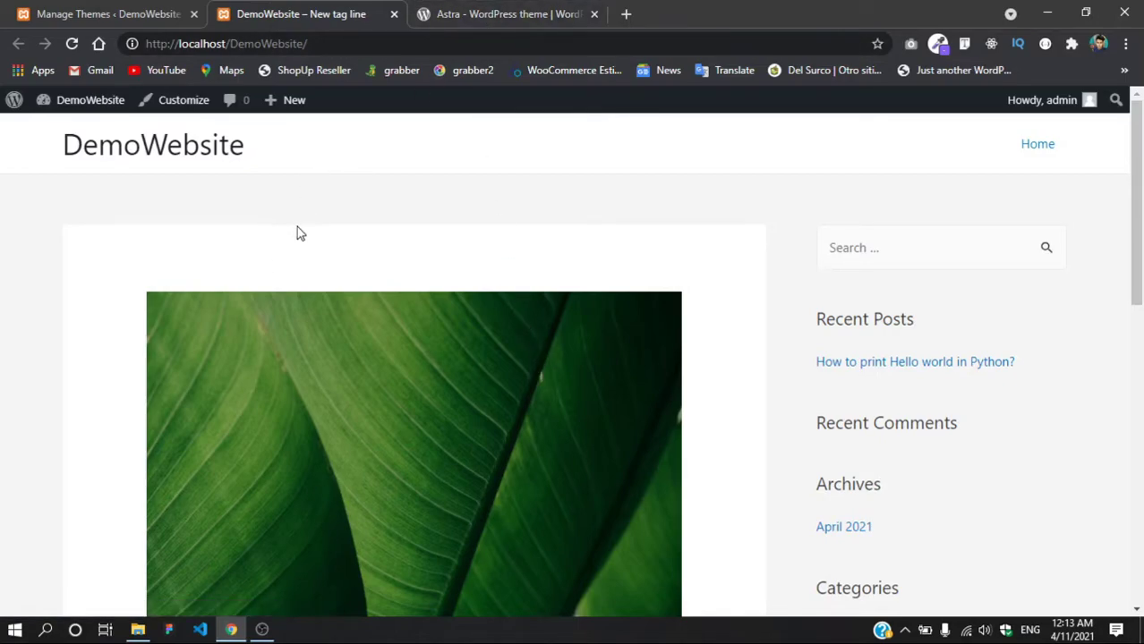
pyautogui.scroll(-9, 299, 232)
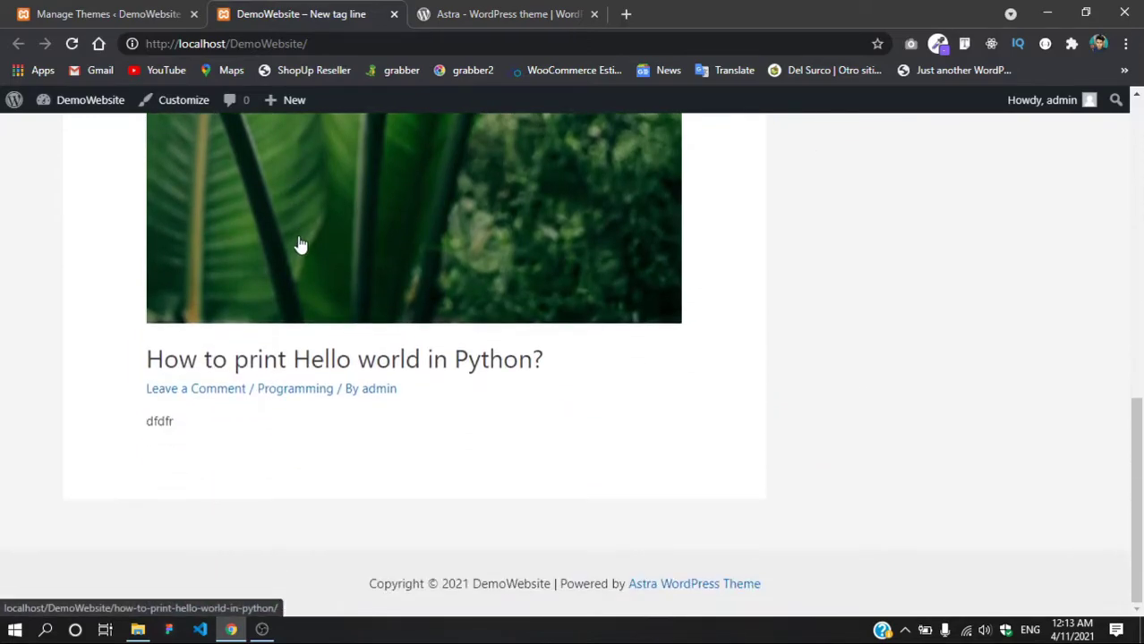
pyautogui.scroll(9, 300, 245)
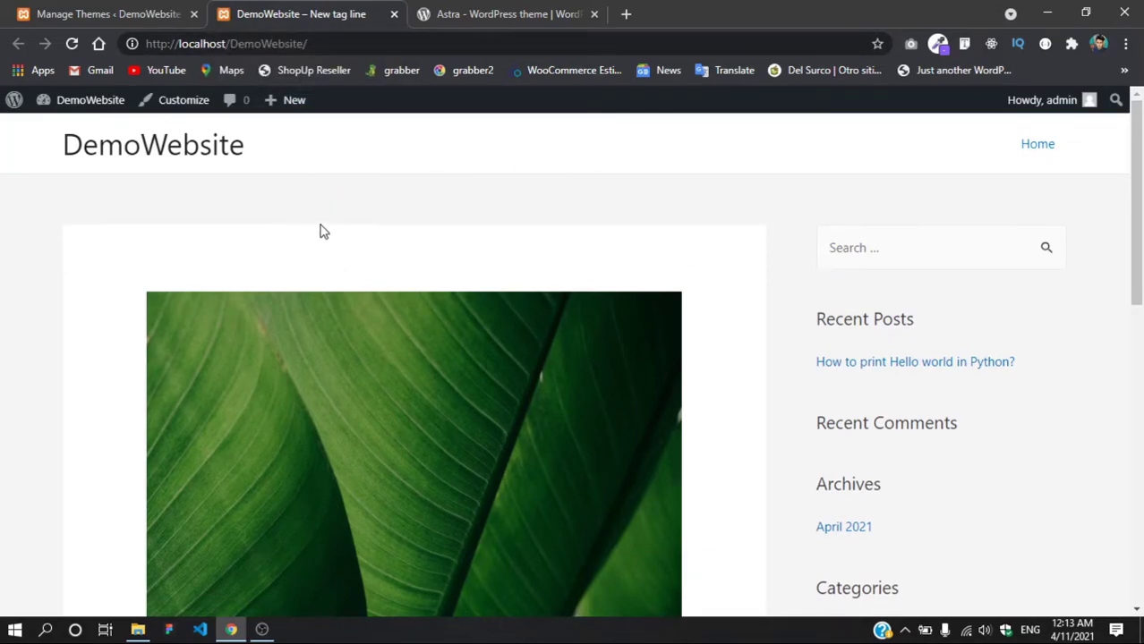
# Step: Reactivate Twenty Twenty and delete Astra from its Theme Details
pyautogui.click(164, 14)
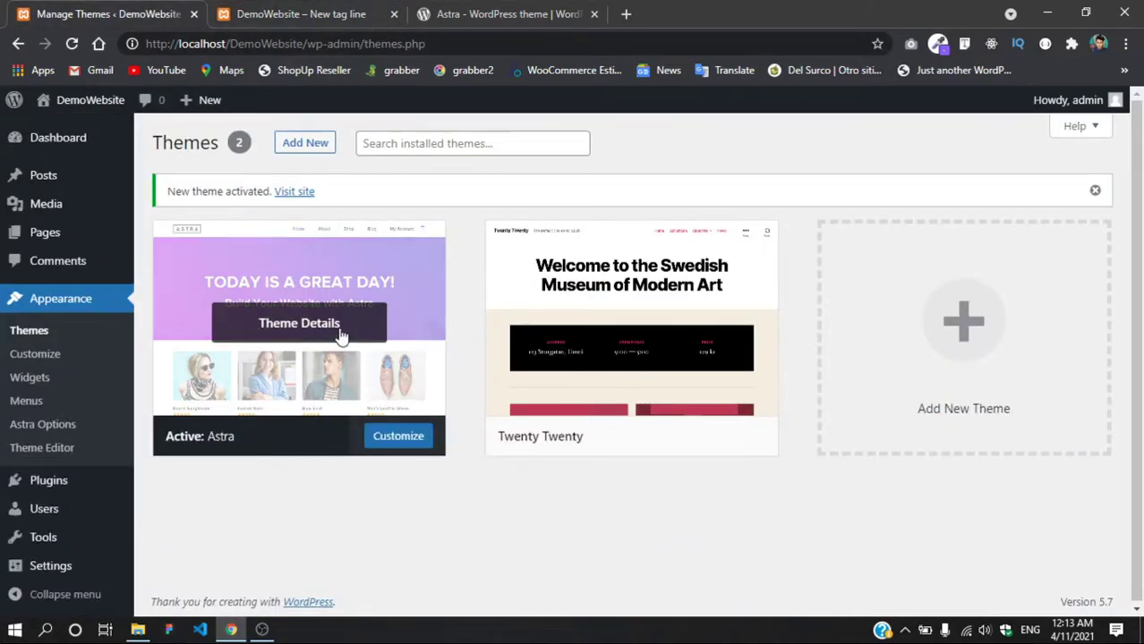
pyautogui.click(645, 437)
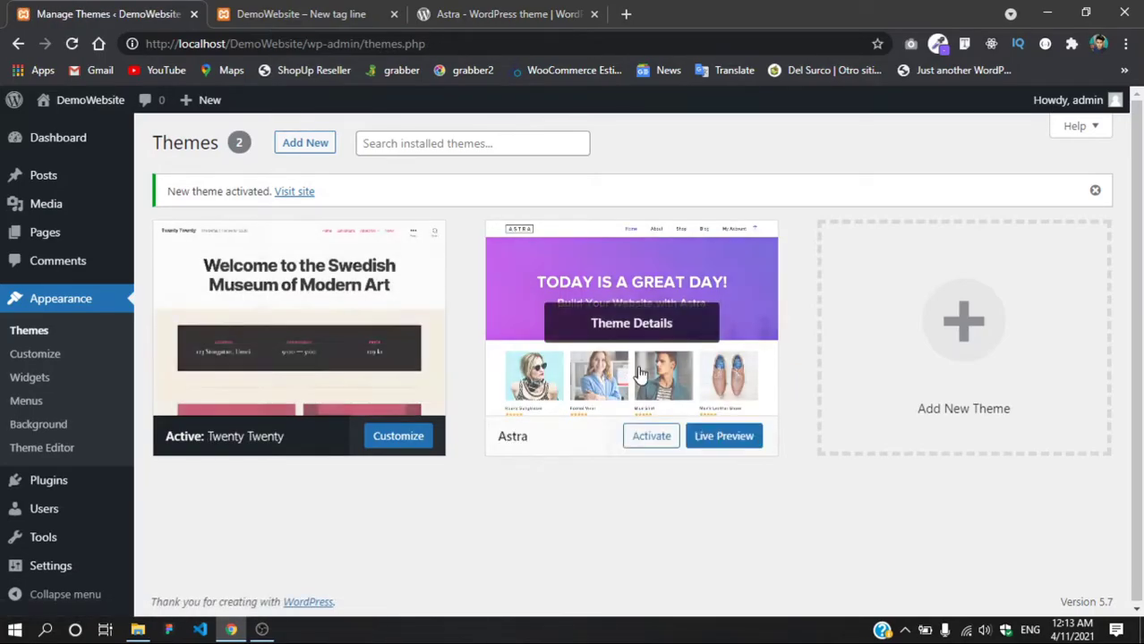
pyautogui.click(653, 385)
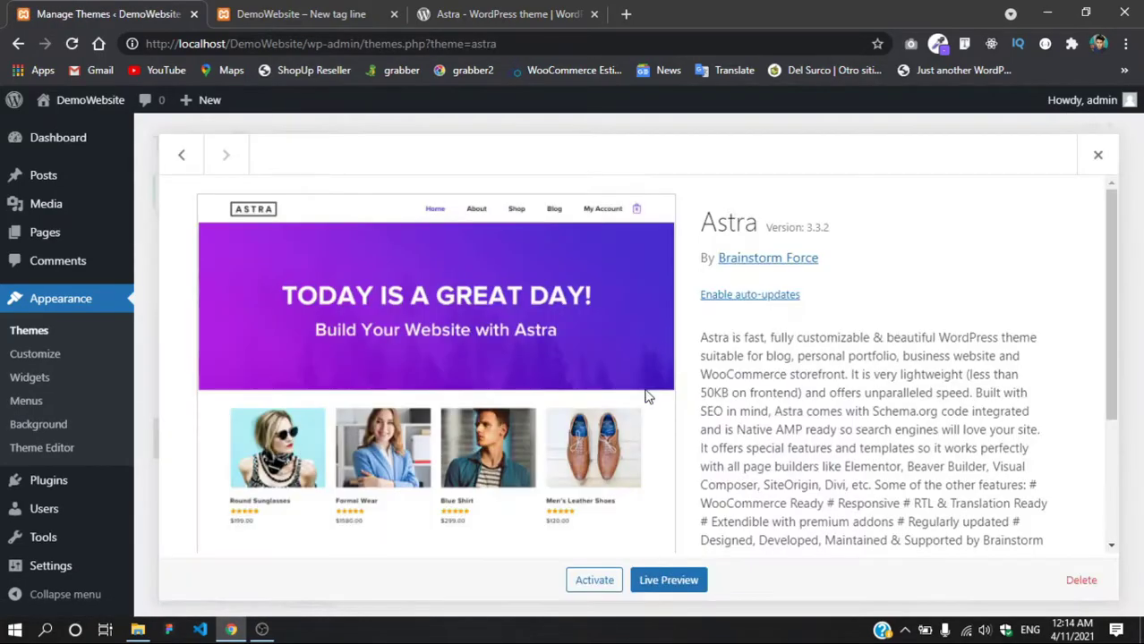
pyautogui.click(1080, 580)
pyautogui.click(644, 168)
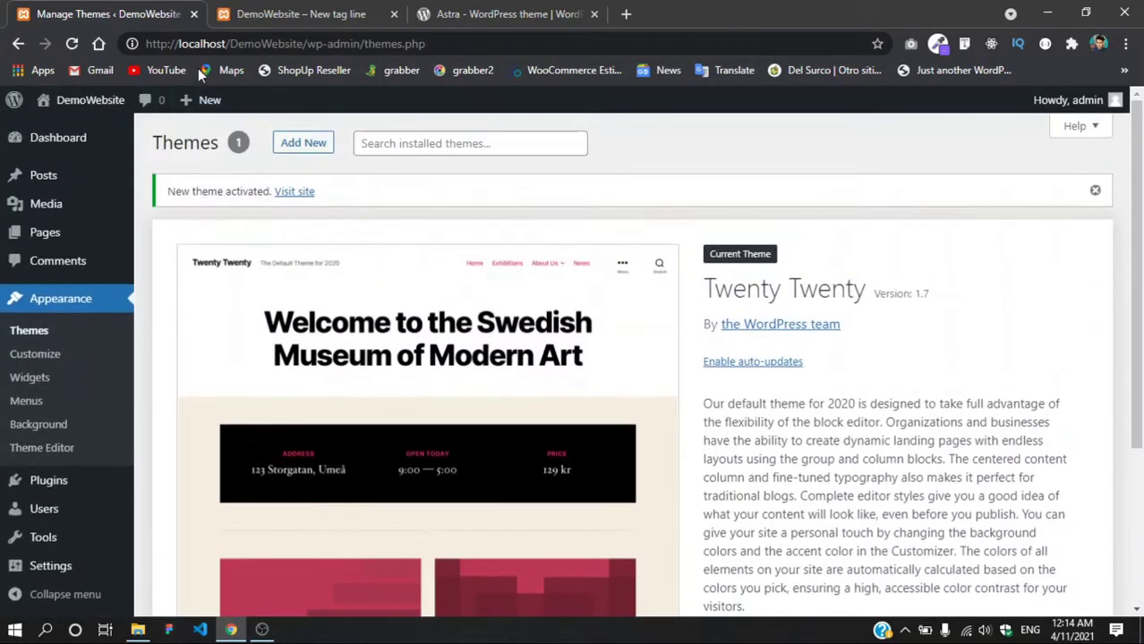
# Step: Reload the site's front page to confirm it shows Twenty Twenty
pyautogui.click(302, 13)
pyautogui.click(72, 43)
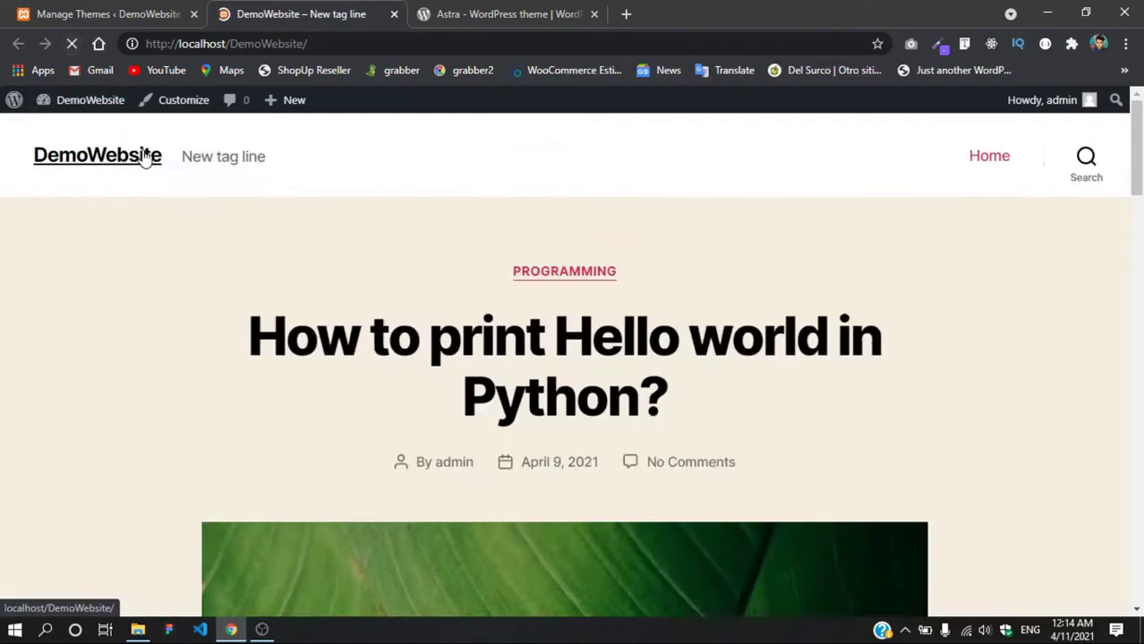
pyautogui.click(116, 14)
# Step: Close the wordpress.org Astra tab and restore Chrome to a smaller window
pyautogui.click(465, 14)
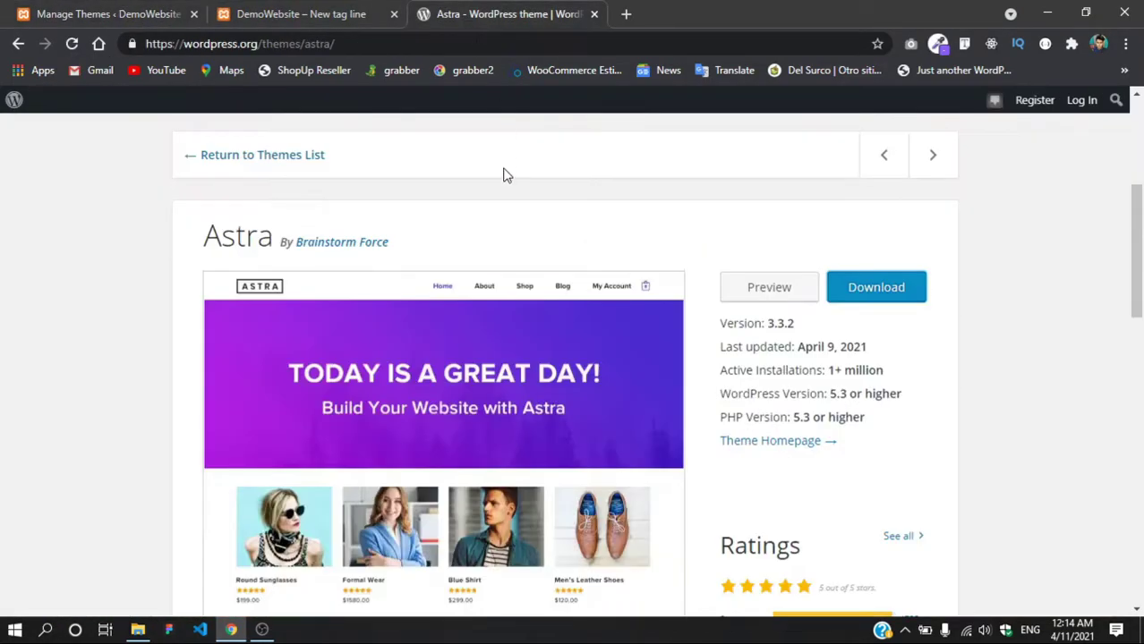
pyautogui.click(594, 17)
pyautogui.moveTo(595, 18); pyautogui.dragTo(734, 47)
# Step: Move the astra.3.3.2 zip to the bottom icon row and reposition the browser window
pyautogui.moveTo(93, 456); pyautogui.dragTo(179, 281)
pyautogui.moveTo(93, 537); pyautogui.dragTo(96, 452)
pyautogui.moveTo(156, 285); pyautogui.dragTo(98, 541)
pyautogui.click(146, 536)
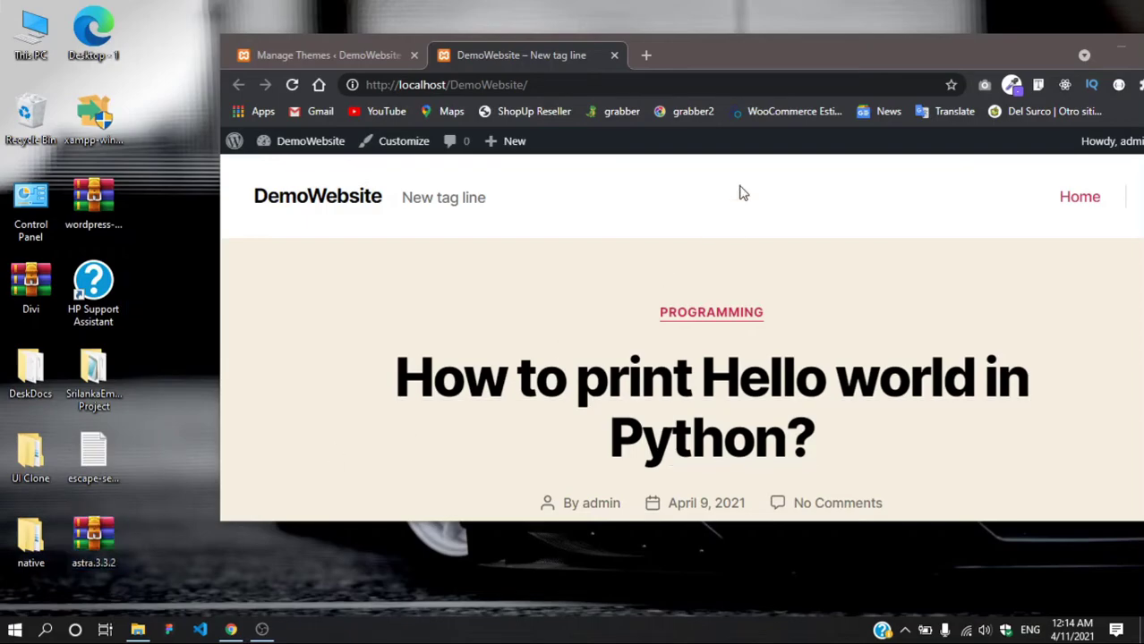
pyautogui.moveTo(760, 63); pyautogui.dragTo(736, 129)
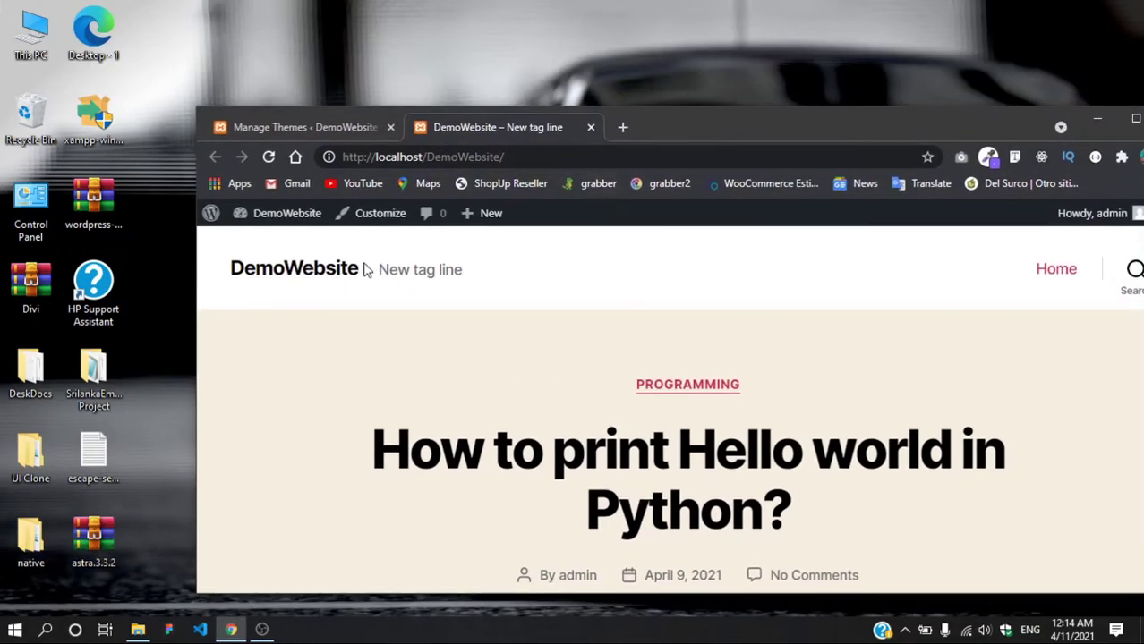
pyautogui.moveTo(698, 123); pyautogui.dragTo(674, 70)
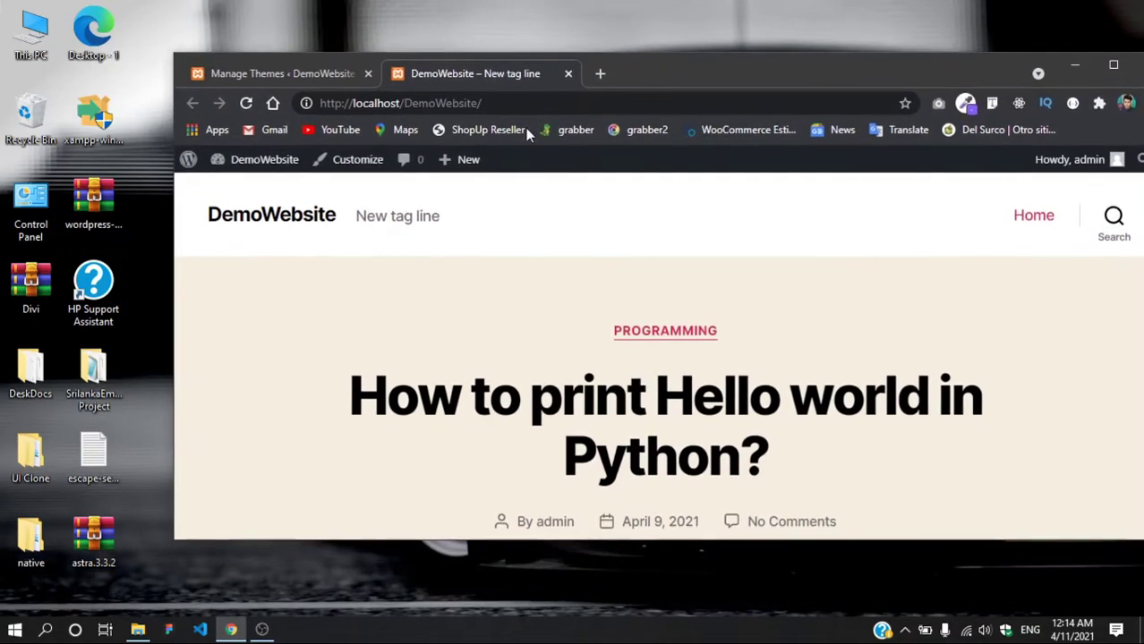
# Step: Open C:\xampp\htdocs\DemoWebsite\wp-content\themes in File Explorer
pyautogui.doubleClick(50, 31)
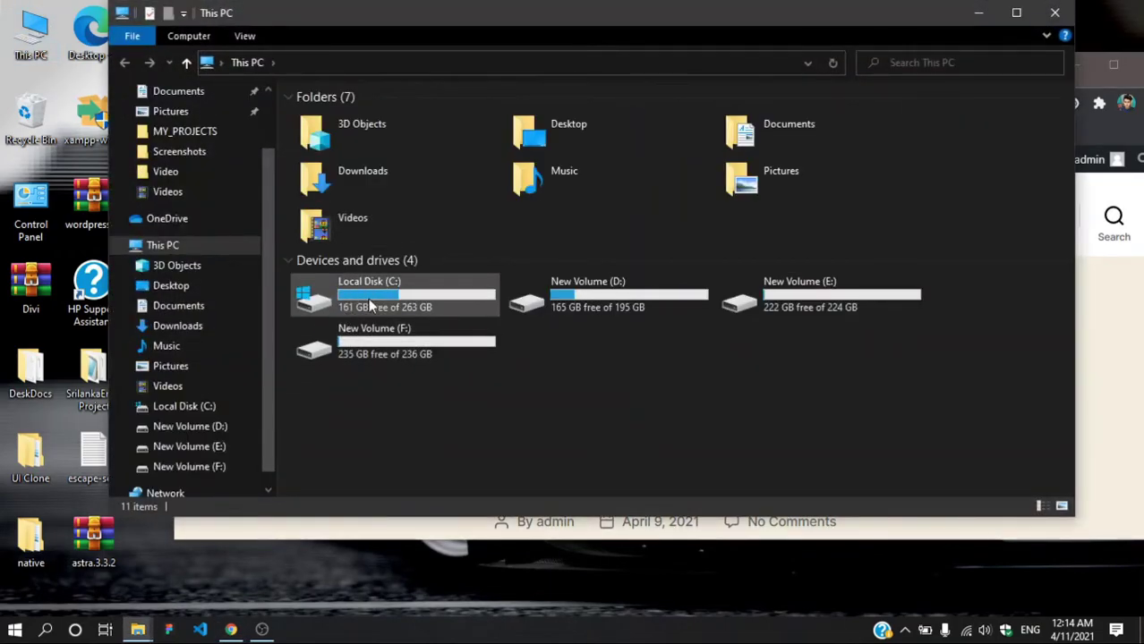
pyautogui.doubleClick(379, 297)
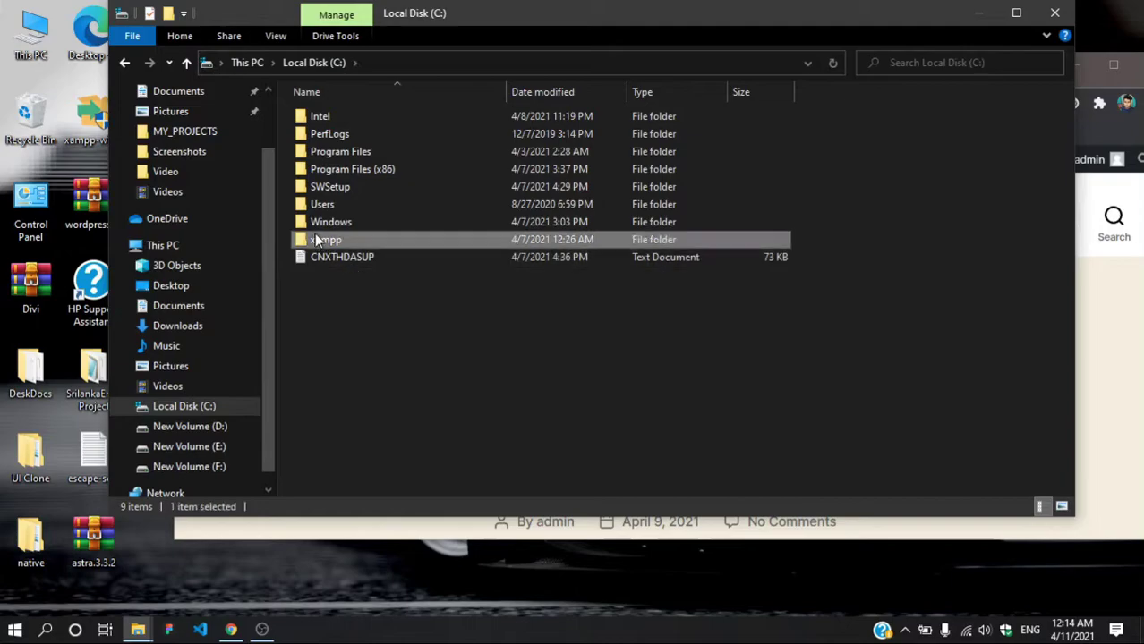
pyautogui.doubleClick(314, 234)
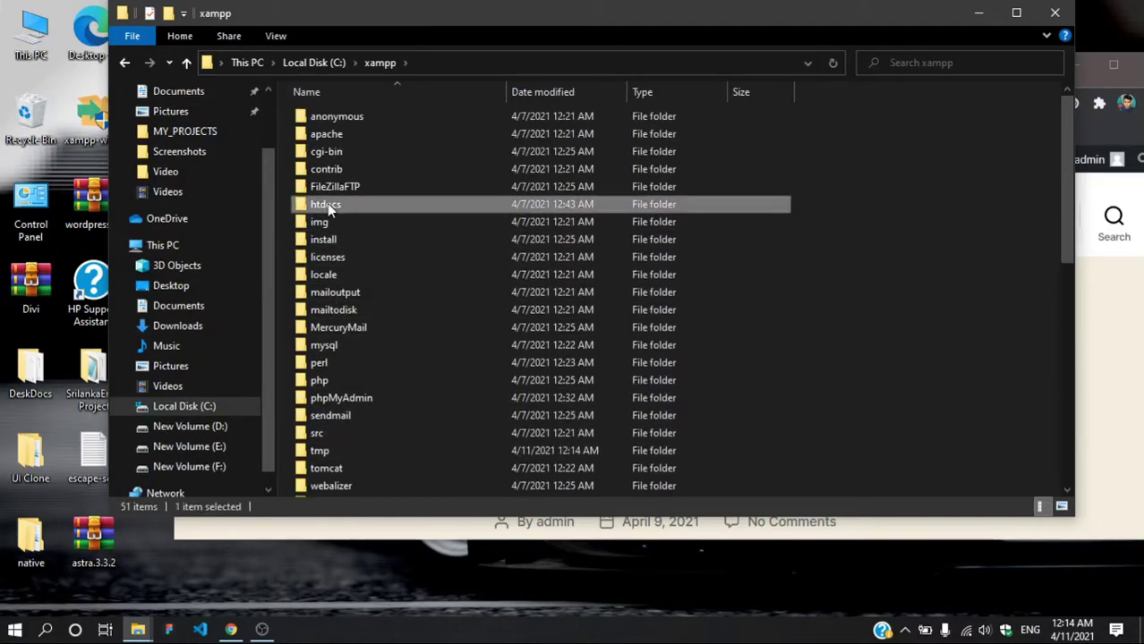
pyautogui.doubleClick(320, 206)
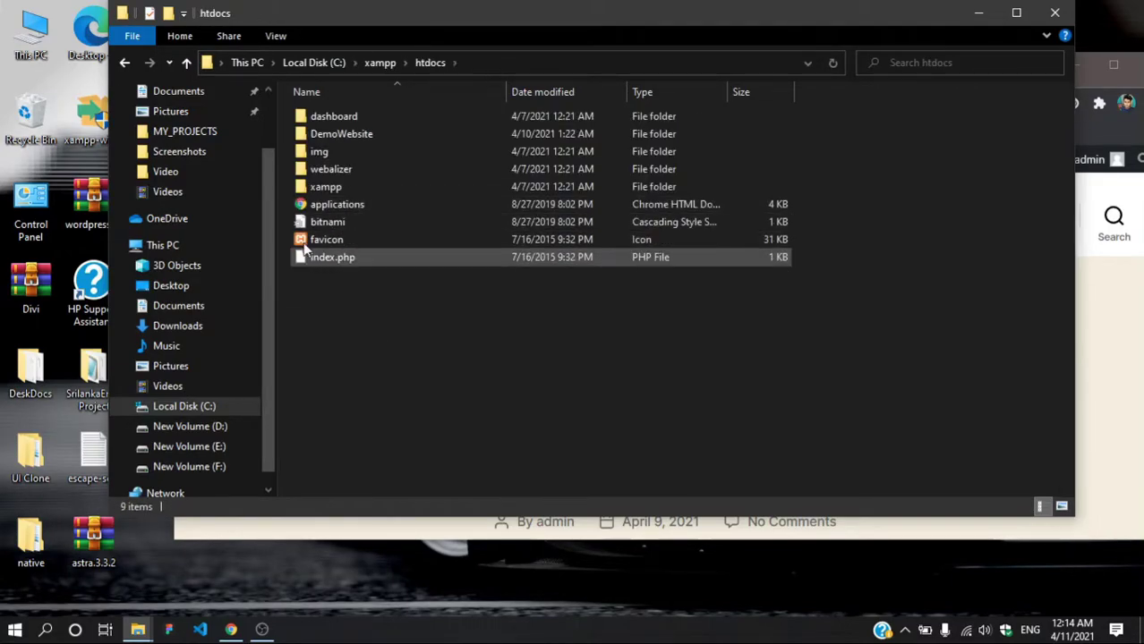
pyautogui.doubleClick(324, 136)
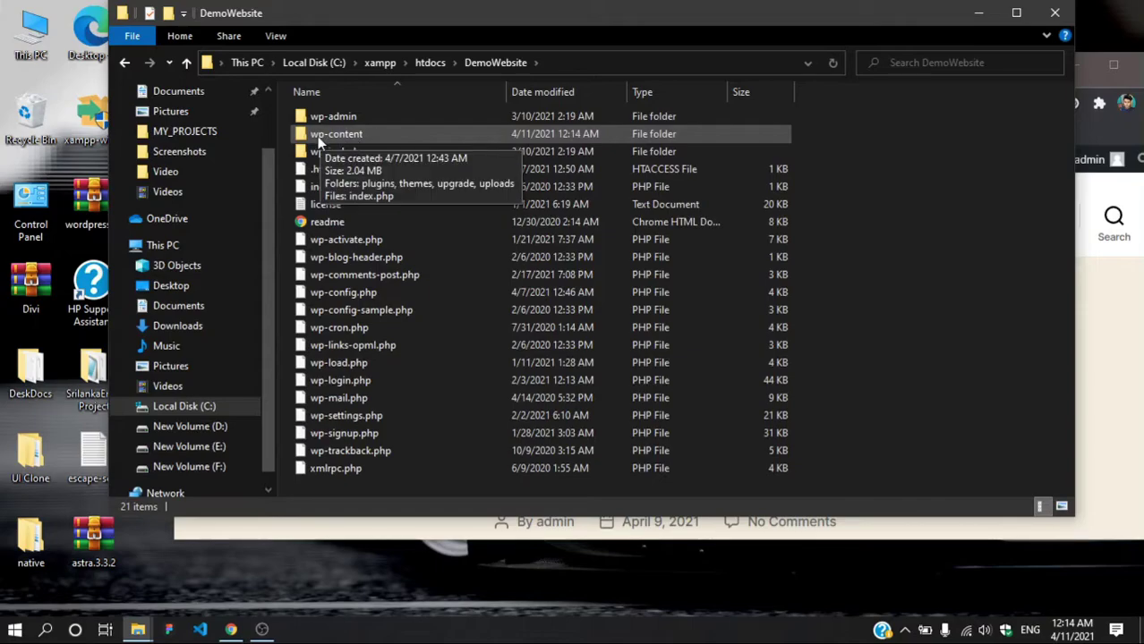
pyautogui.doubleClick(324, 134)
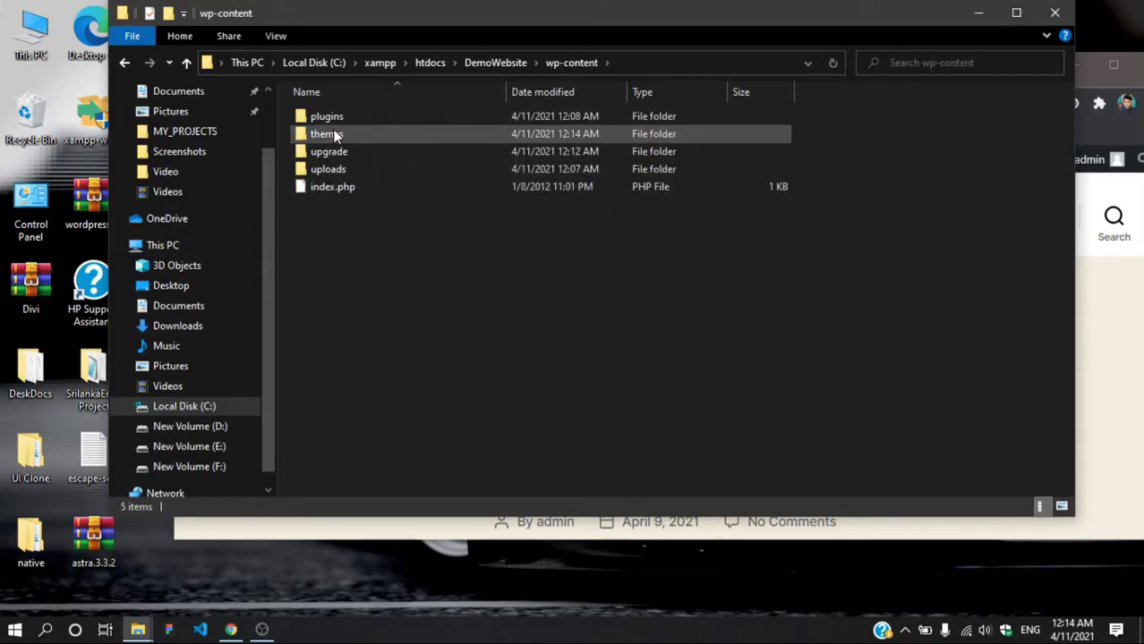
pyautogui.doubleClick(332, 135)
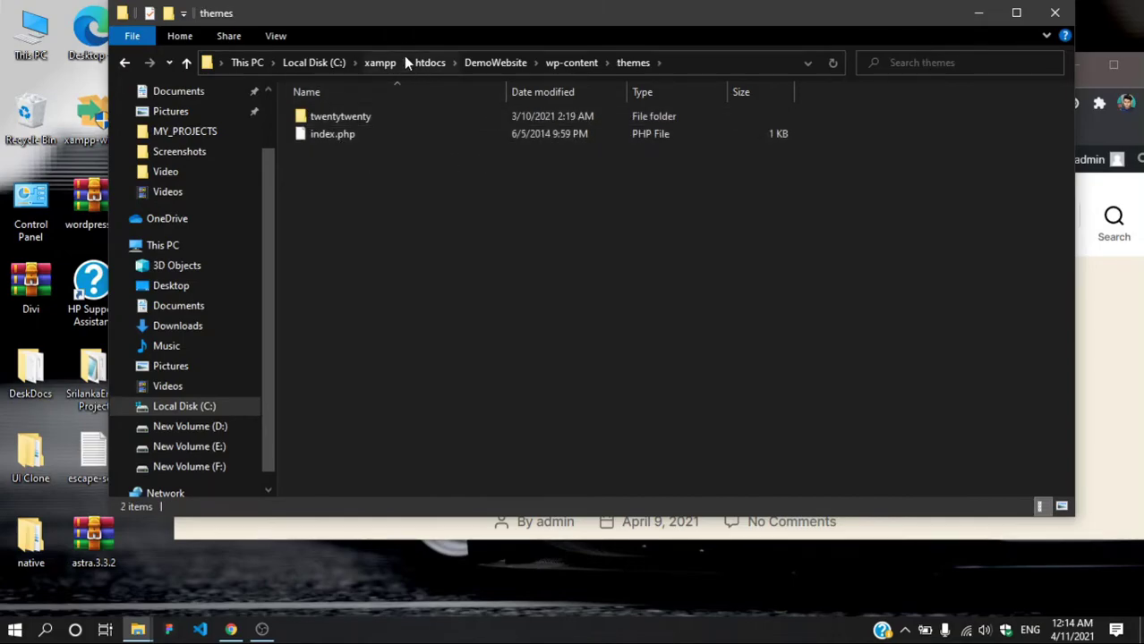
# Step: Arrange the Explorer and Chrome windows, show Manage Themes, and minimize Explorer
pyautogui.moveTo(422, 9); pyautogui.dragTo(399, 106)
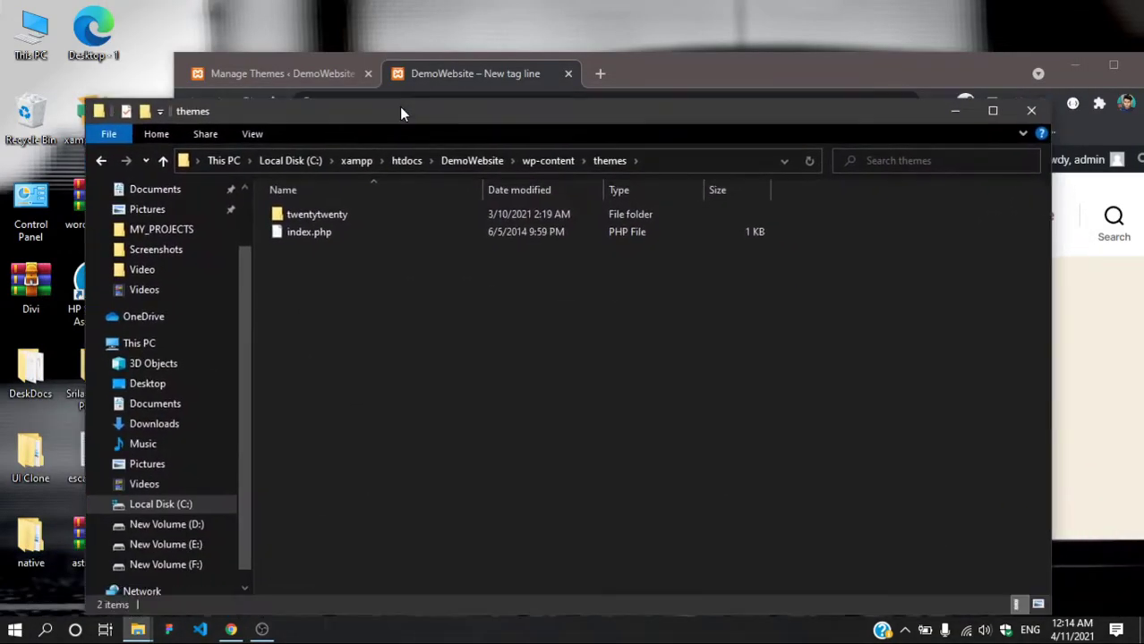
pyautogui.click(660, 68)
pyautogui.moveTo(660, 68); pyautogui.dragTo(909, 121)
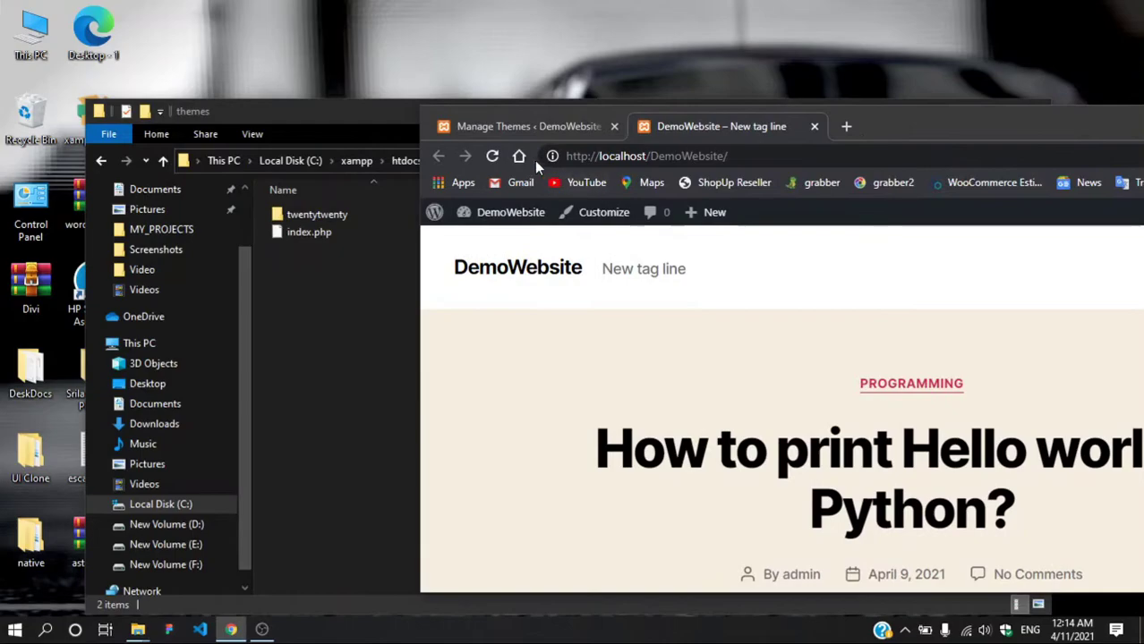
pyautogui.click(524, 126)
pyautogui.moveTo(957, 131); pyautogui.dragTo(814, 338)
pyautogui.click(339, 265)
pyautogui.moveTo(399, 125); pyautogui.dragTo(349, 56)
pyautogui.moveTo(1009, 332); pyautogui.dragTo(929, 65)
pyautogui.click(928, 65)
pyautogui.click(917, 44)
pyautogui.moveTo(736, 96)
pyautogui.mouseDown()
pyautogui.moveTo(621, 92)
pyautogui.moveTo(724, 76)
pyautogui.mouseUp()
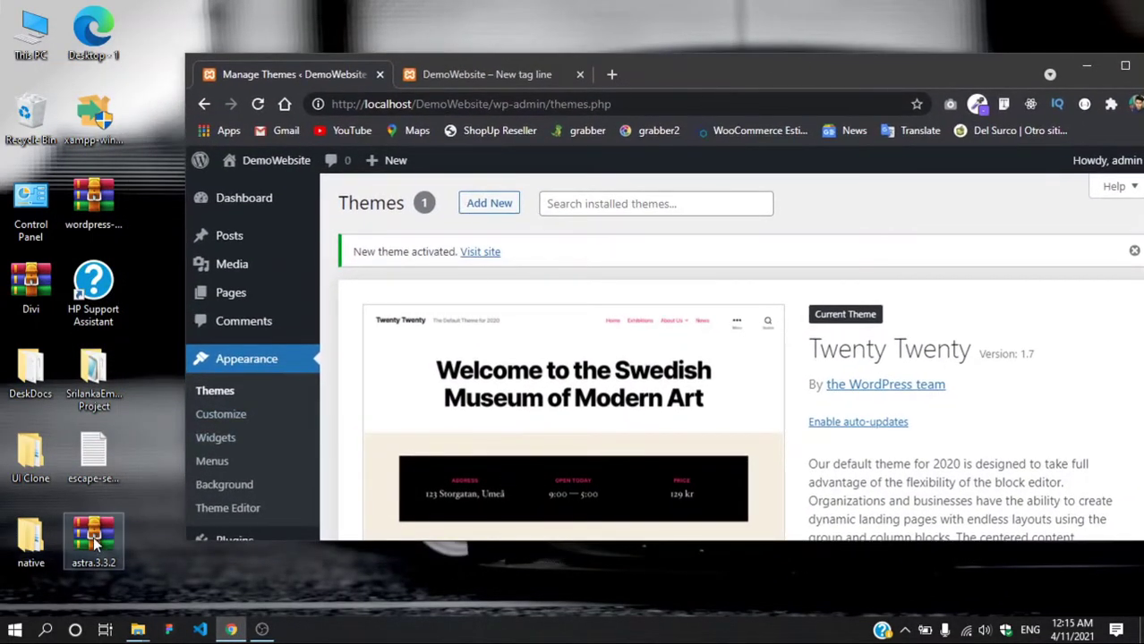
# Step: Upload astra.3.3.2.zip via Add New > Upload Theme and install it
pyautogui.click(489, 200)
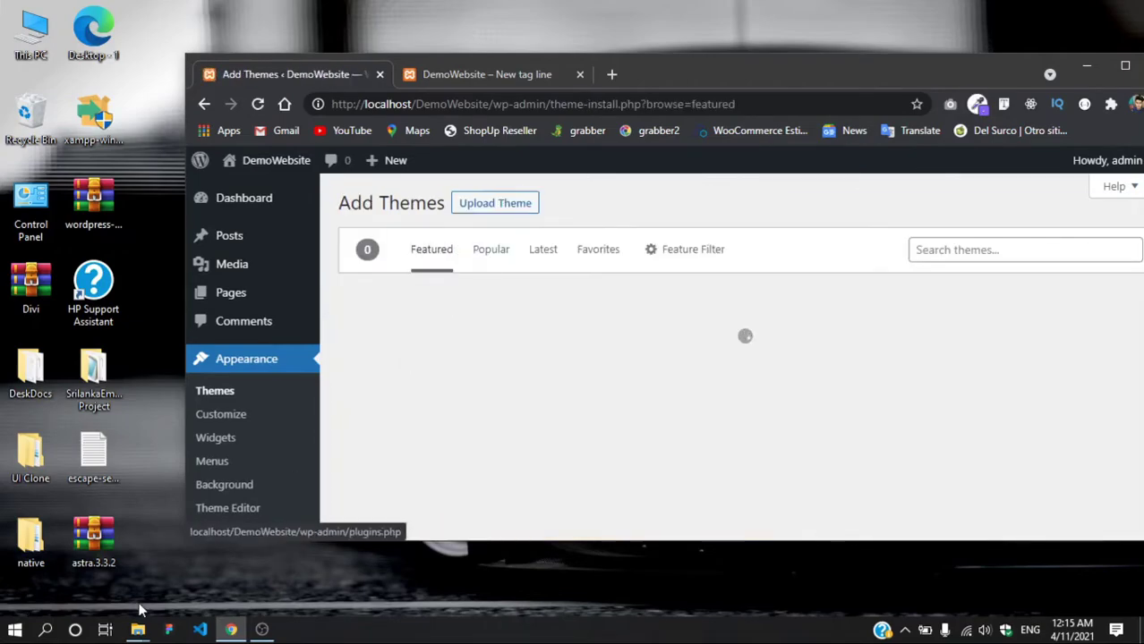
pyautogui.click(499, 206)
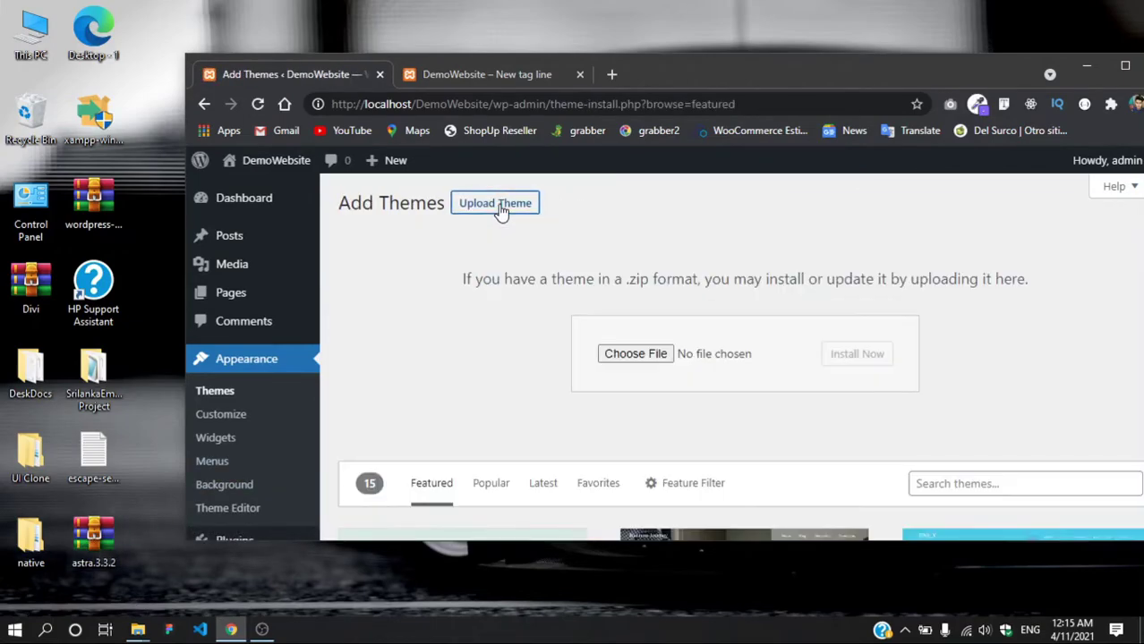
pyautogui.moveTo(94, 540); pyautogui.dragTo(638, 360)
pyautogui.moveTo(466, 279); pyautogui.dragTo(994, 281)
pyautogui.click(539, 296)
pyautogui.click(1007, 284)
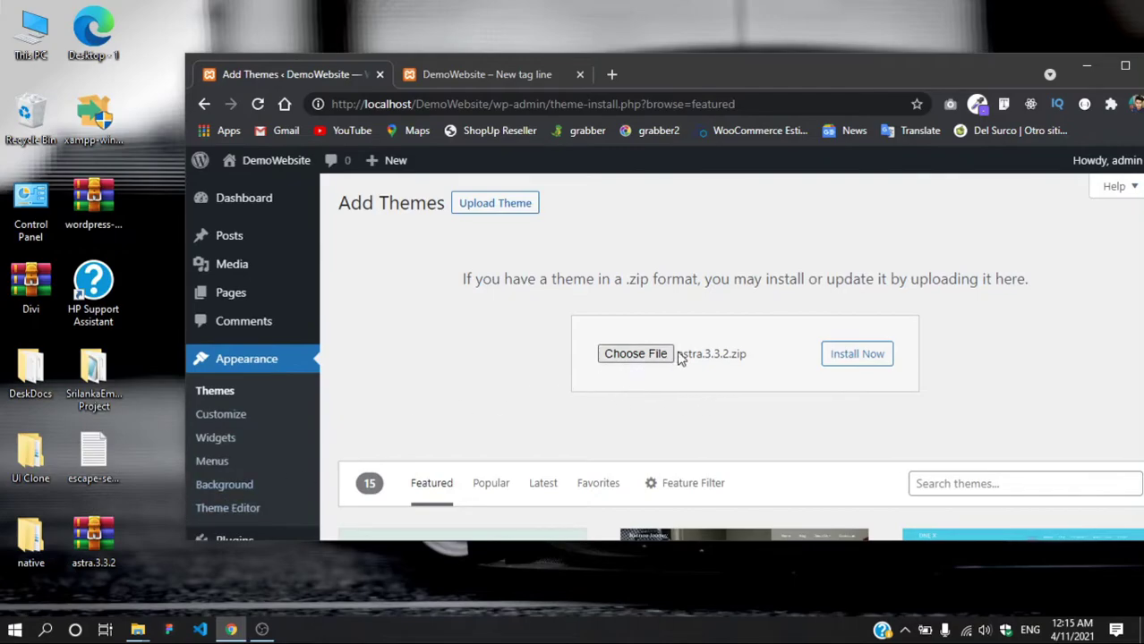
pyautogui.click(873, 356)
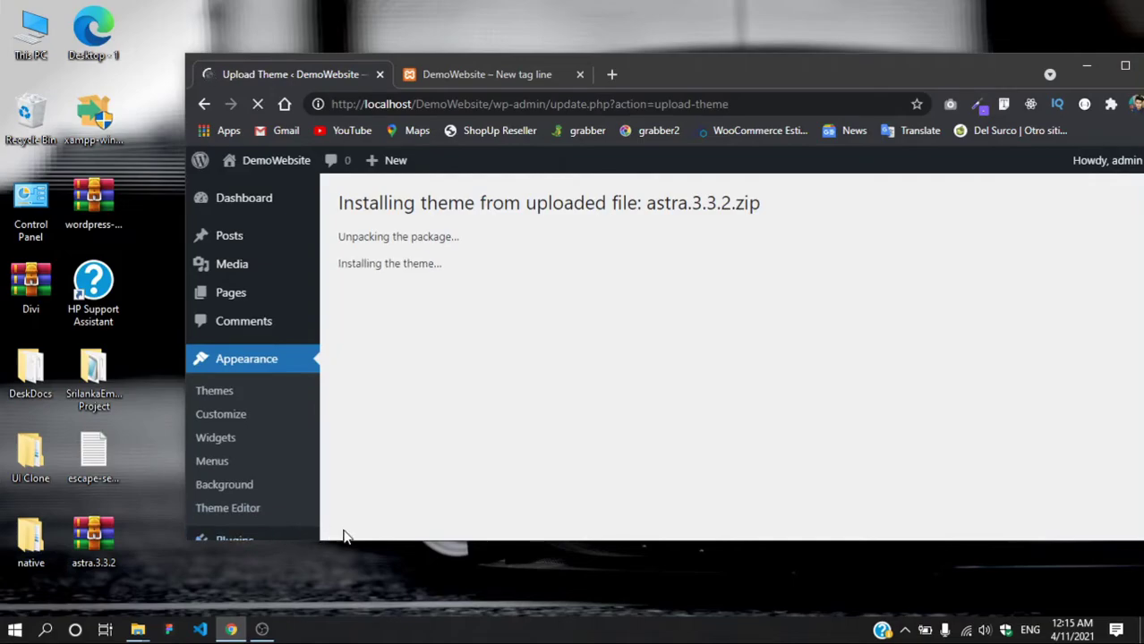
pyautogui.click(1124, 65)
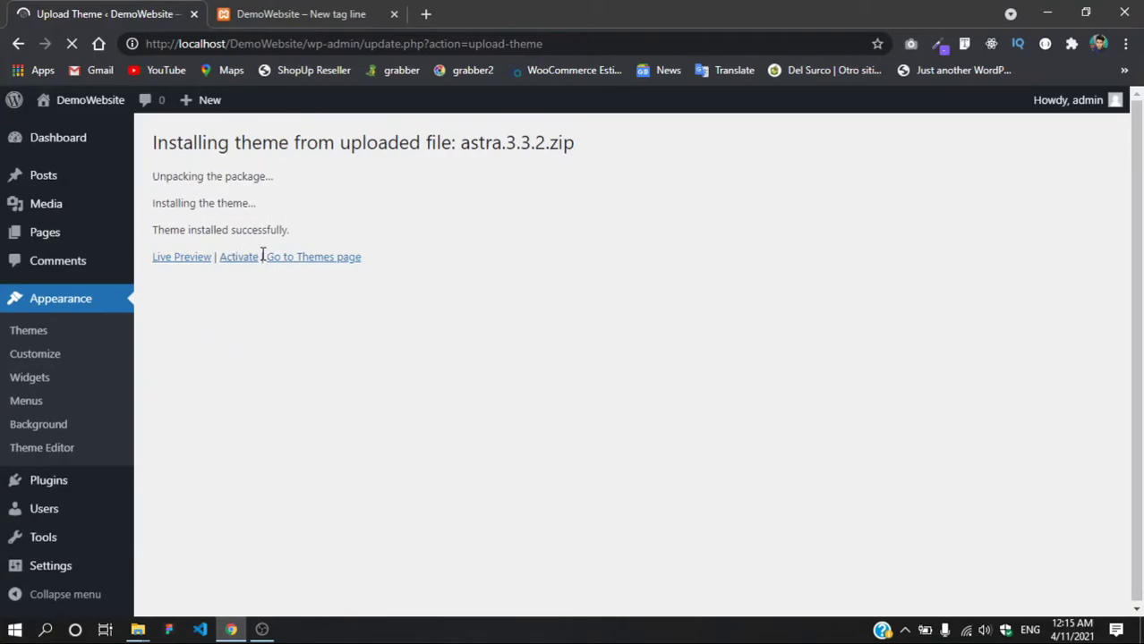
pyautogui.moveTo(629, 7); pyautogui.dragTo(650, 52)
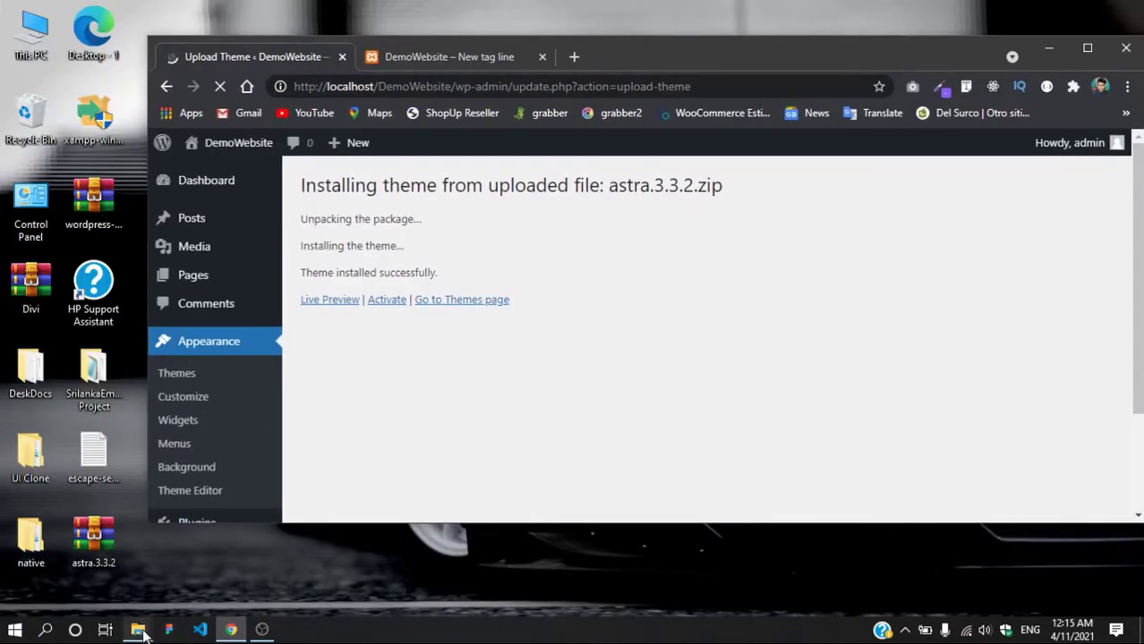
# Step: Close the Videos window and open the new astra folder in themes to inspect its files
pyautogui.moveTo(138, 629)
pyautogui.click(125, 565)
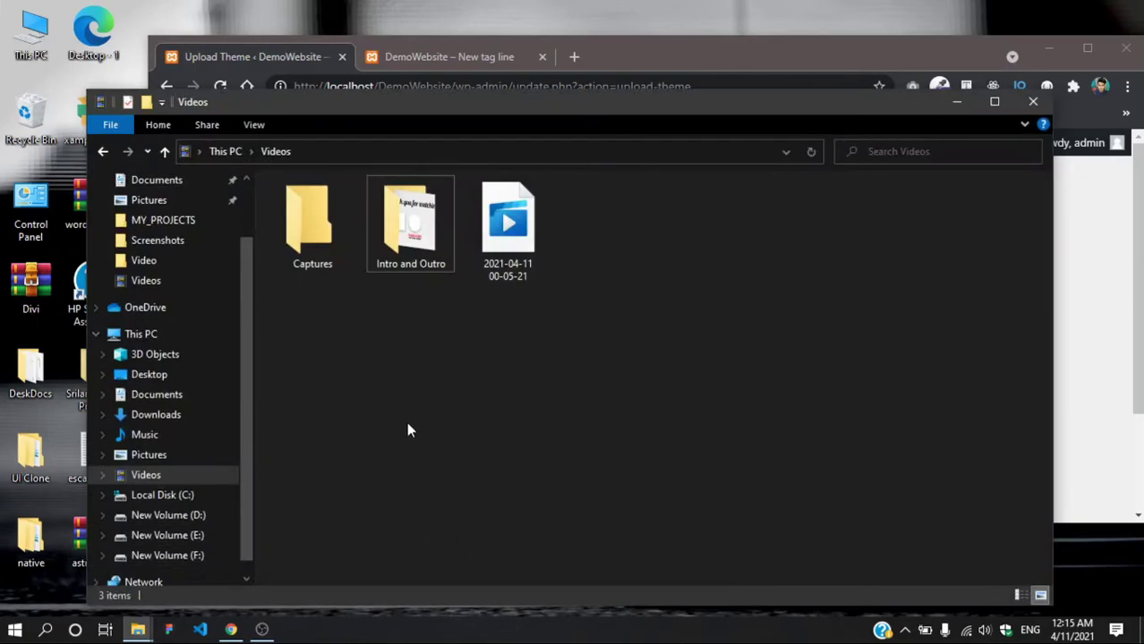
pyautogui.click(1032, 101)
pyautogui.moveTo(138, 629)
pyautogui.click(161, 597)
pyautogui.click(276, 146)
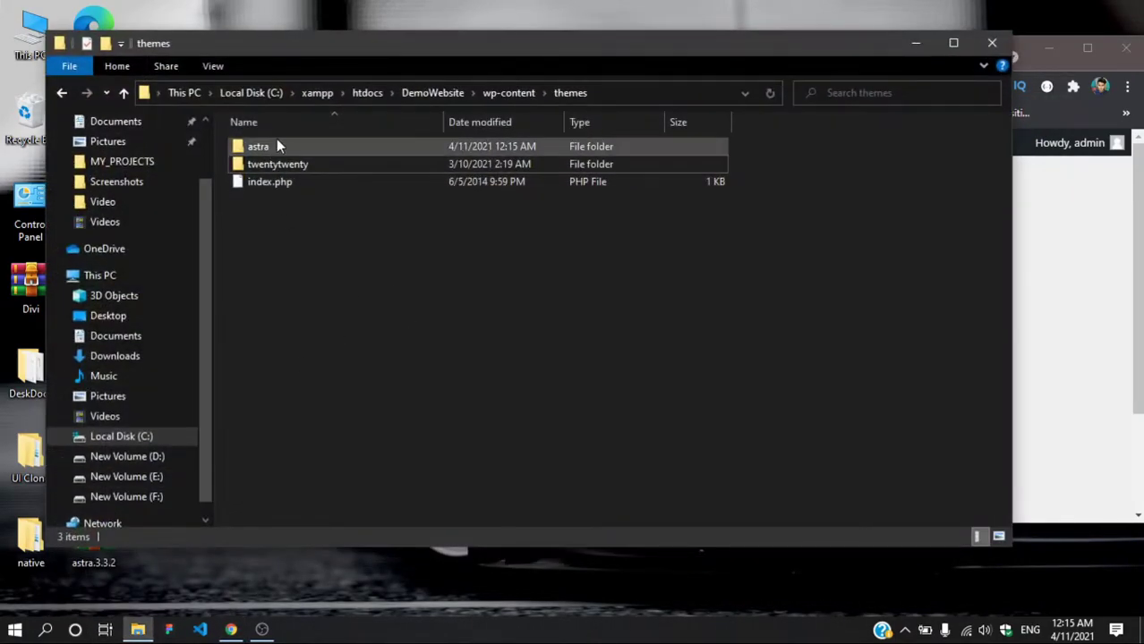
pyautogui.doubleClick(276, 143)
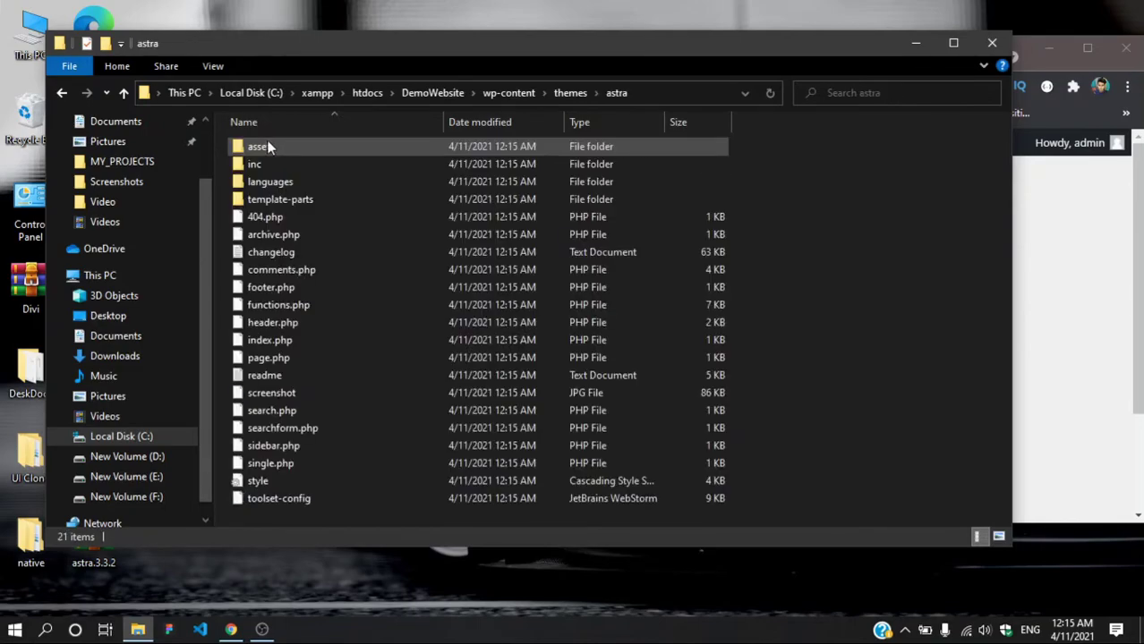
# Step: Return to the themes folder and activate the uploaded Astra theme in WordPress
pyautogui.click(61, 92)
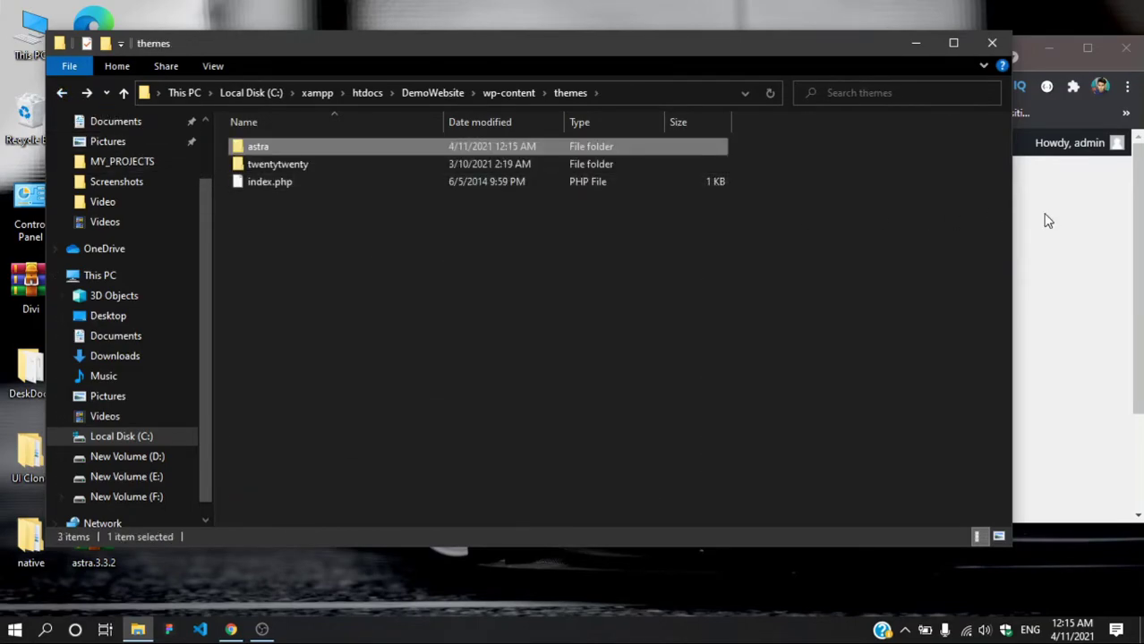
pyautogui.click(1023, 210)
pyautogui.click(386, 301)
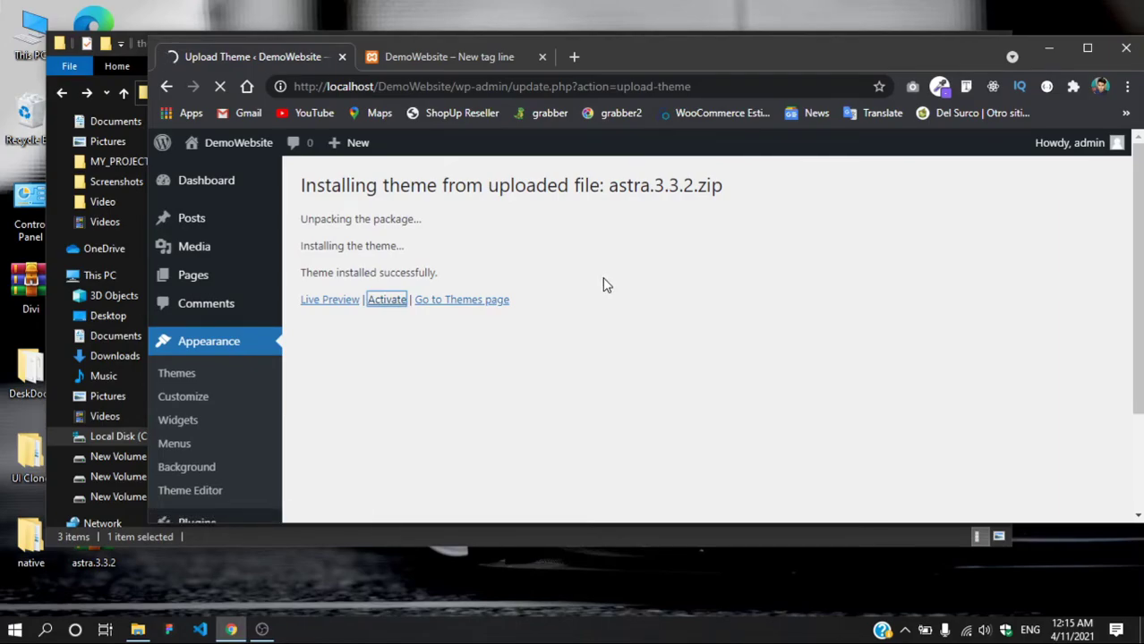
# Step: Reload the site's front page, then activate the Twenty Twenty theme in Manage Themes
pyautogui.click(471, 54)
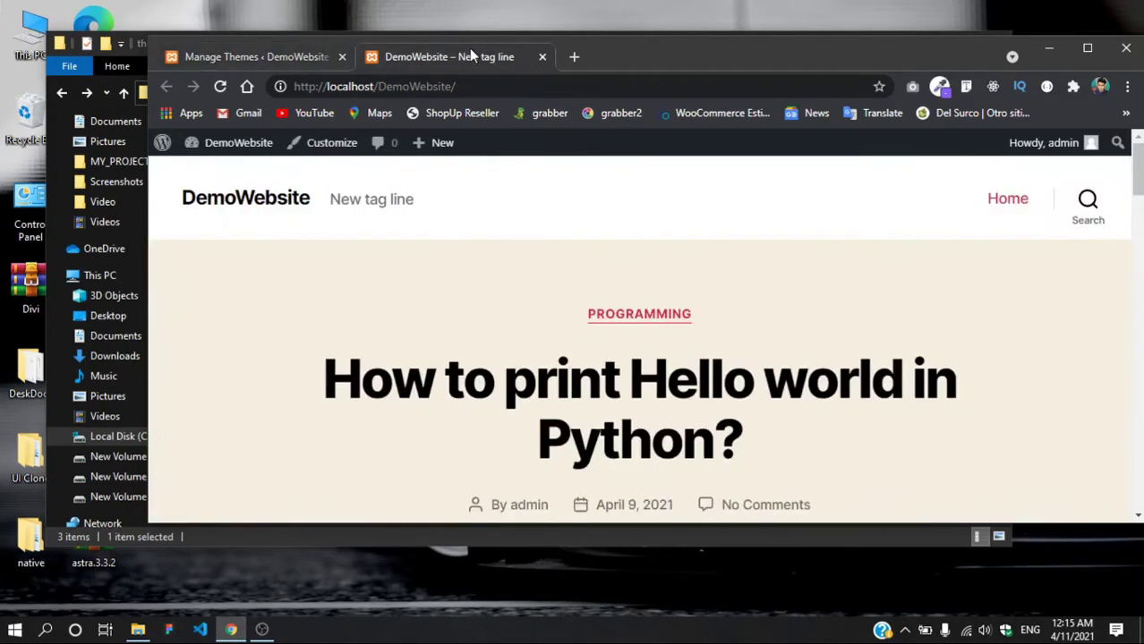
pyautogui.click(220, 86)
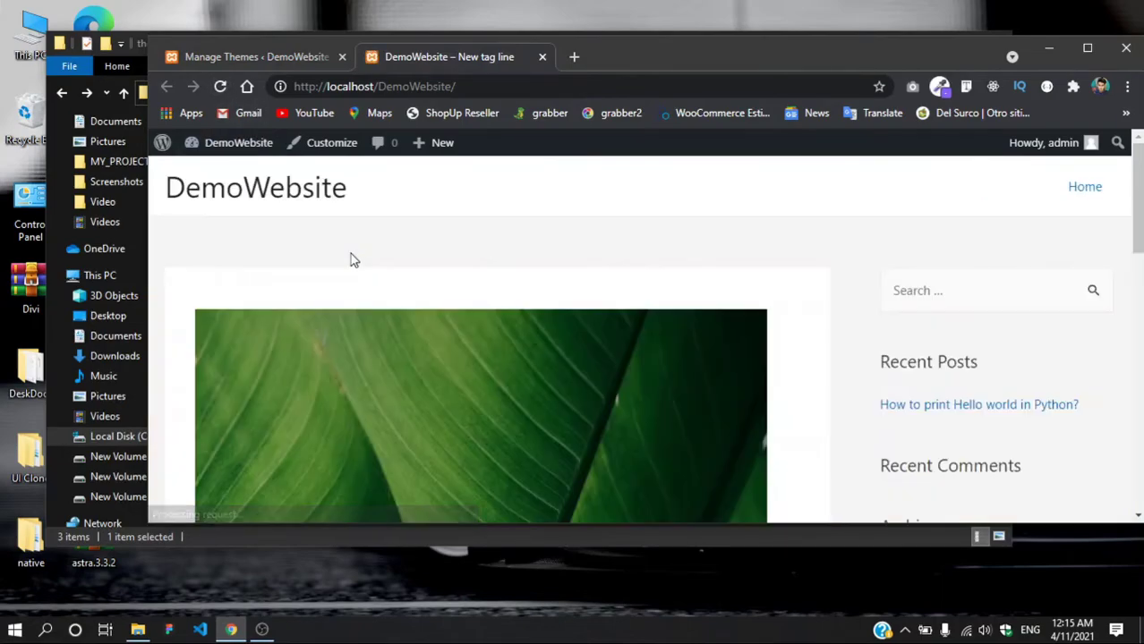
pyautogui.click(298, 59)
pyautogui.moveTo(636, 64); pyautogui.dragTo(839, 121)
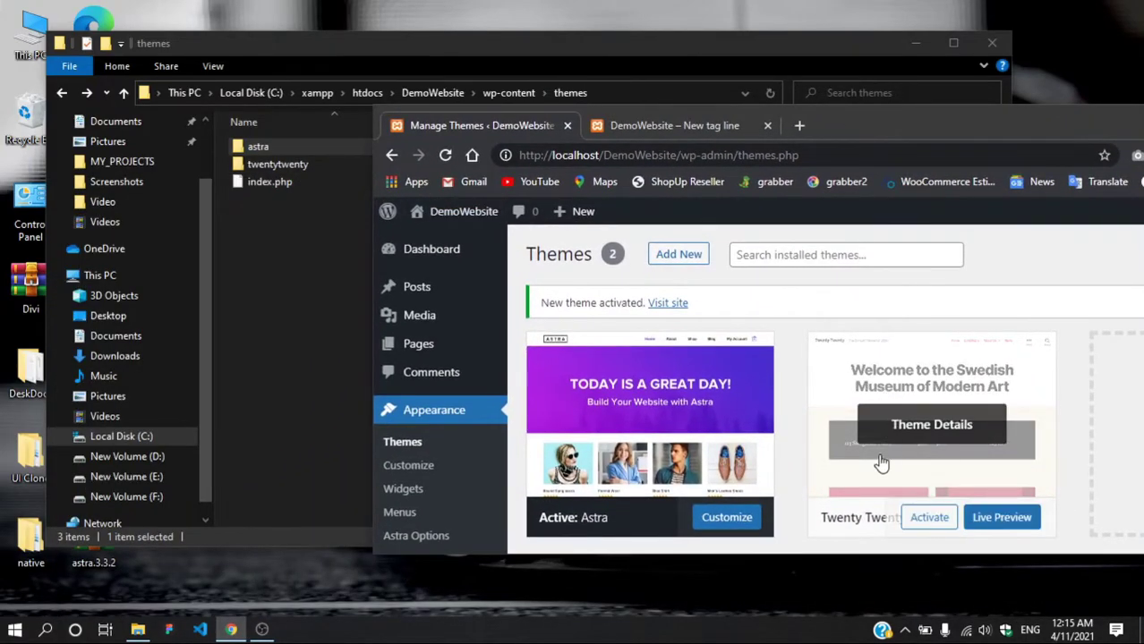
pyautogui.click(927, 517)
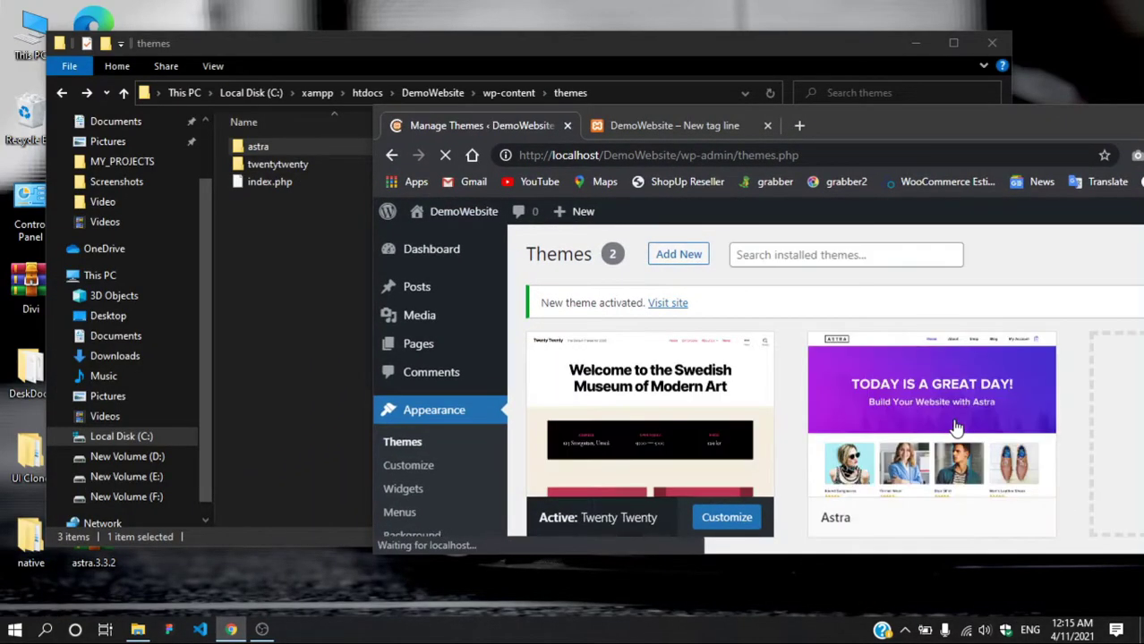
# Step: Refresh the front page and the Manage Themes page, then return to the themes folder
pyautogui.click(620, 127)
pyautogui.click(445, 155)
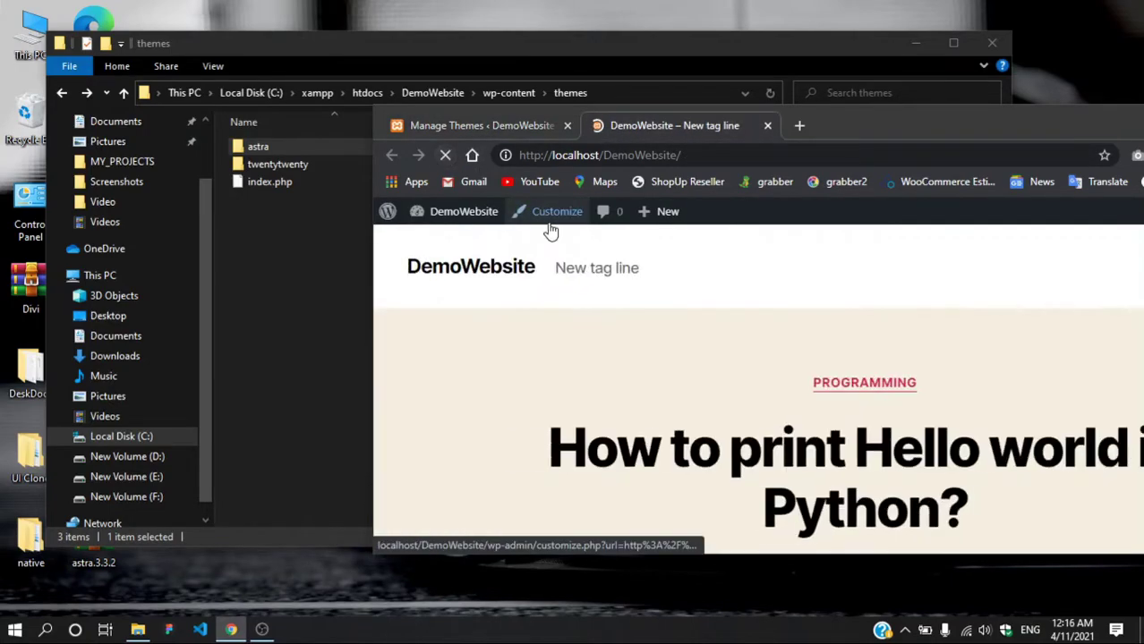
pyautogui.click(505, 125)
pyautogui.click(445, 154)
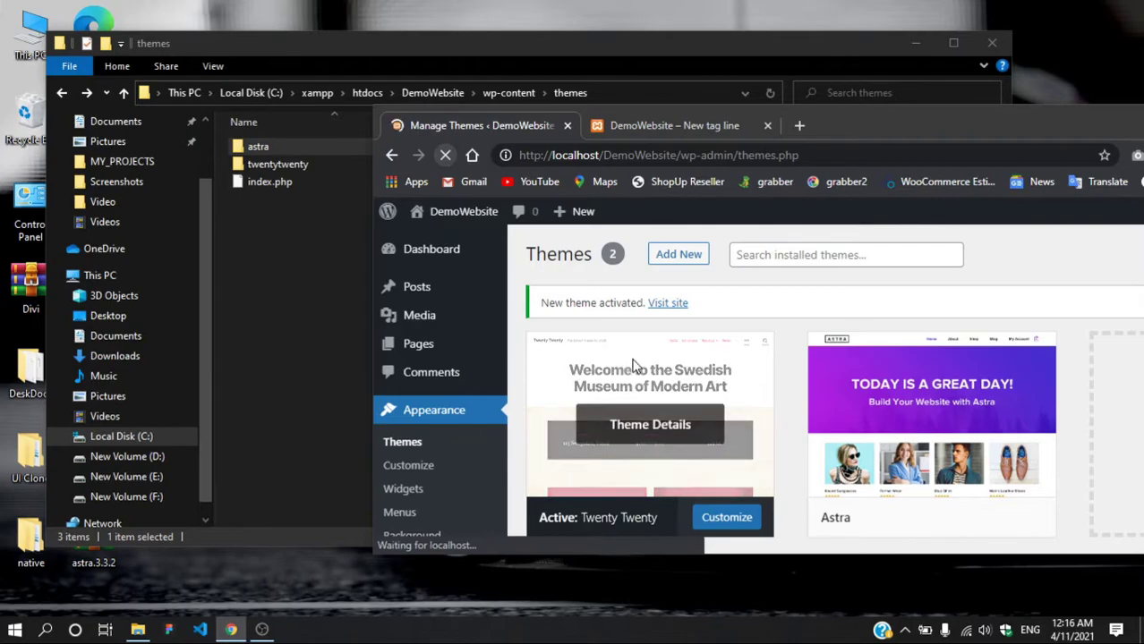
pyautogui.moveTo(984, 378)
pyautogui.click(345, 277)
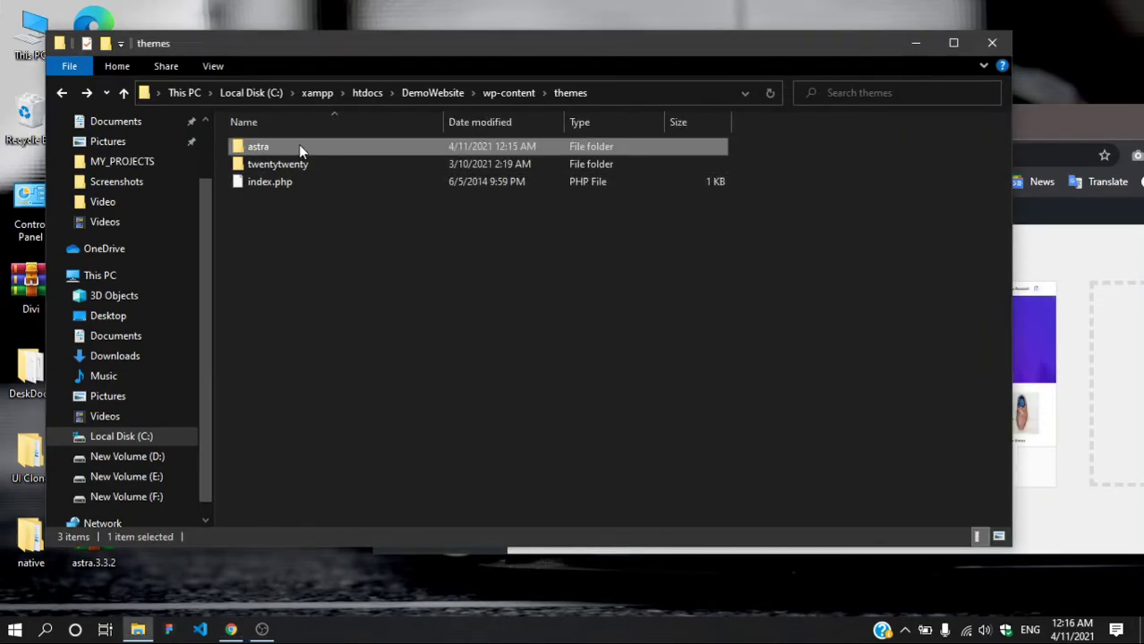
# Step: Delete the astra folder and reload the WordPress Themes page to confirm
pyautogui.press('Delete')
pyautogui.click(1060, 253)
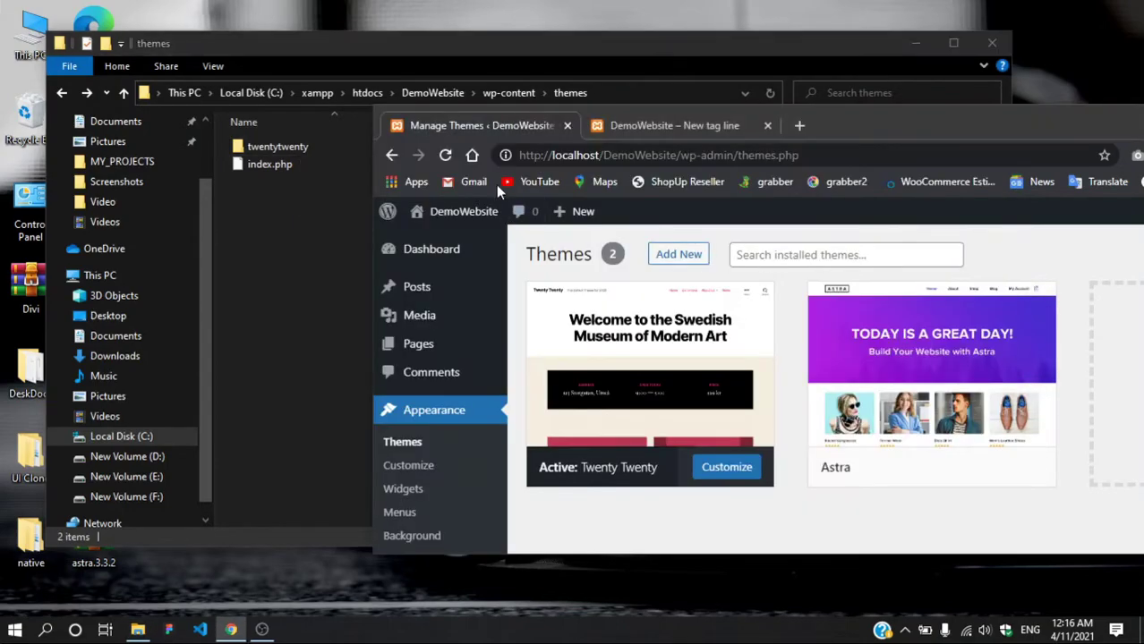
pyautogui.click(445, 155)
# Step: Review the Twenty Twenty theme details, then move the themes folder window right to uncover the desktop
pyautogui.click(650, 375)
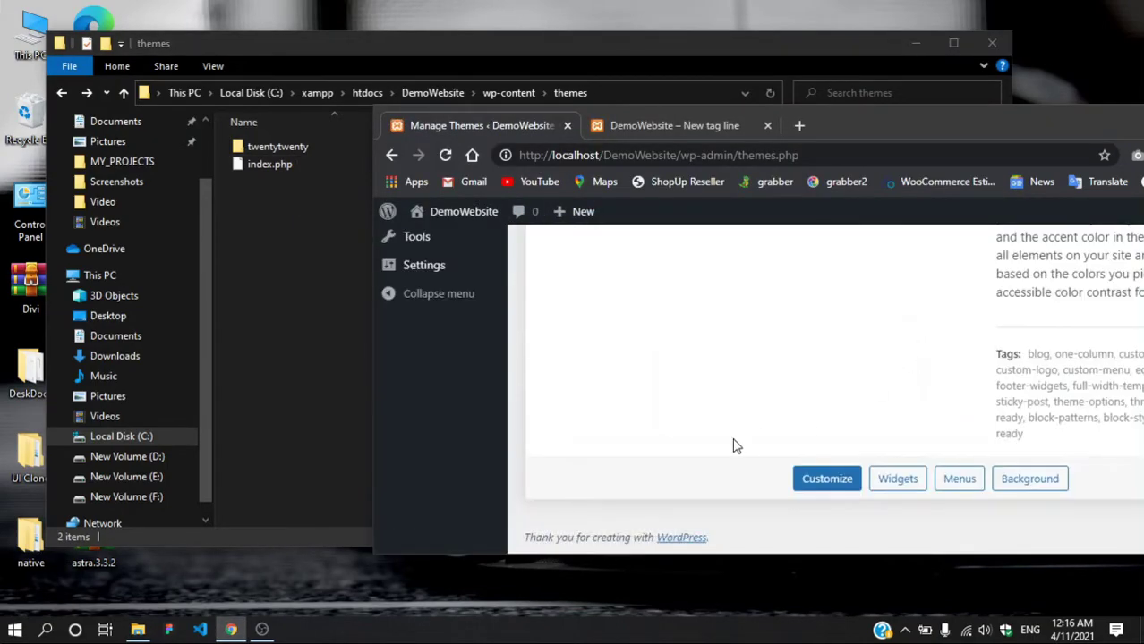
pyautogui.scroll(5, 734, 445)
pyautogui.scroll(2, 734, 445)
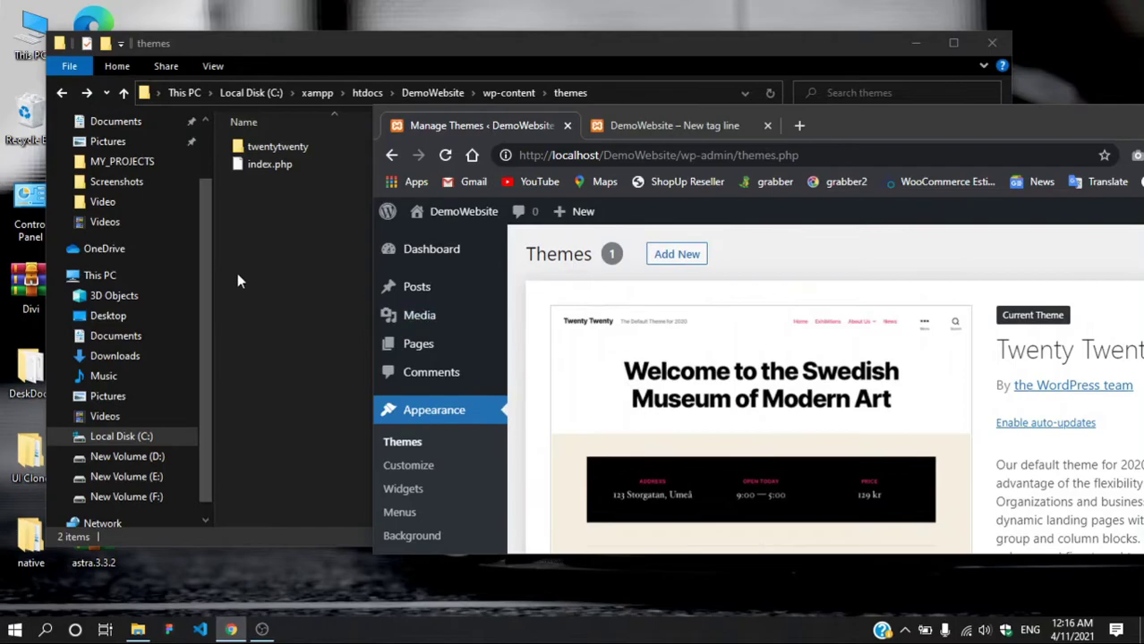
pyautogui.click(242, 281)
pyautogui.click(1104, 274)
pyautogui.click(639, 36)
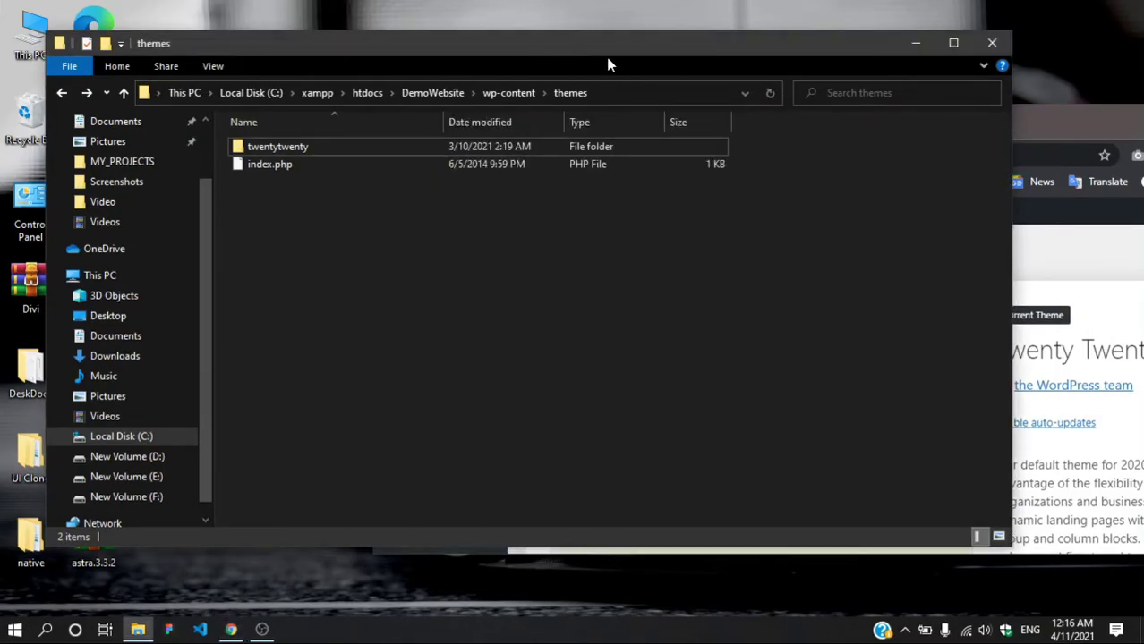
pyautogui.moveTo(400, 51); pyautogui.dragTo(532, 65)
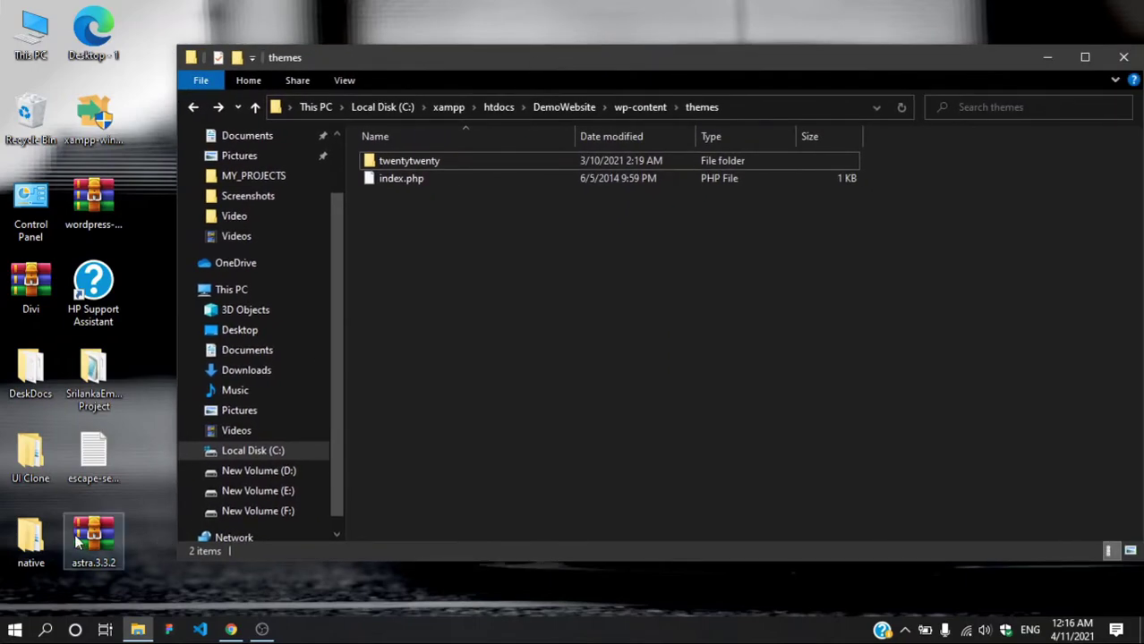
# Step: Move astra.3.3.2.zip into the themes folder and extract it there with Extract Here
pyautogui.click(97, 544)
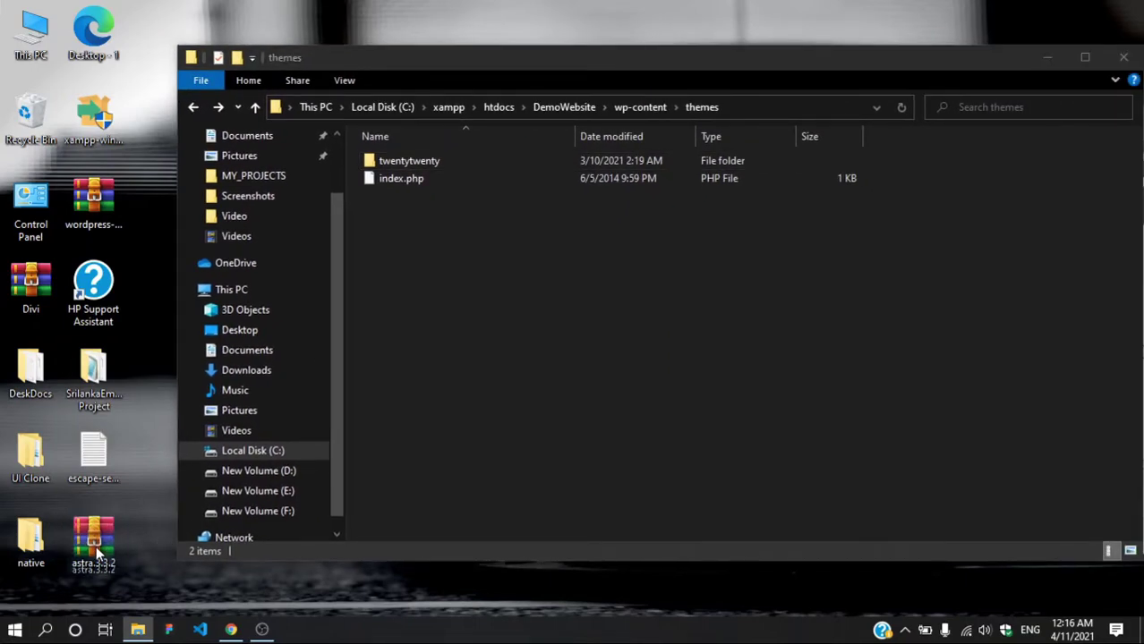
pyautogui.moveTo(94, 544); pyautogui.dragTo(549, 430)
pyautogui.doubleClick(389, 197)
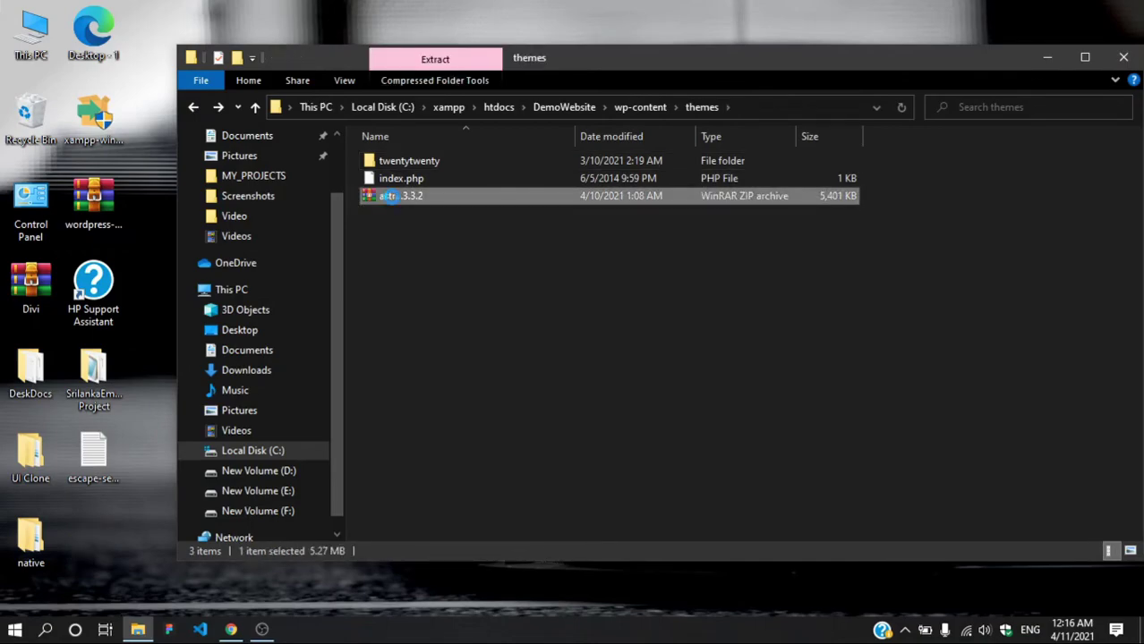
pyautogui.rightClick(526, 198)
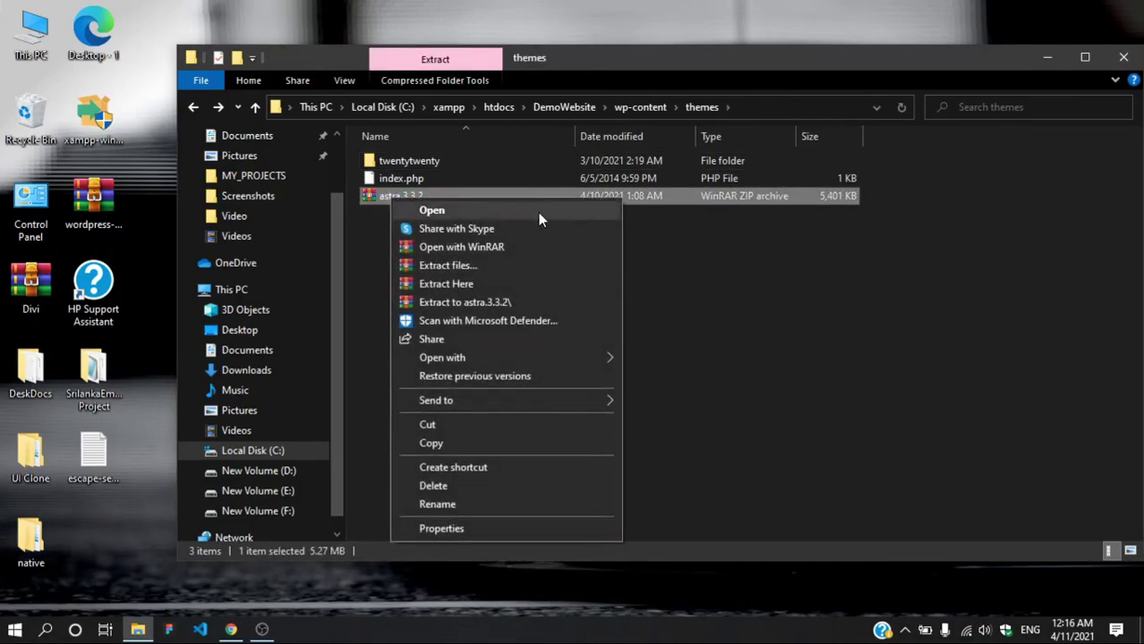
pyautogui.click(492, 285)
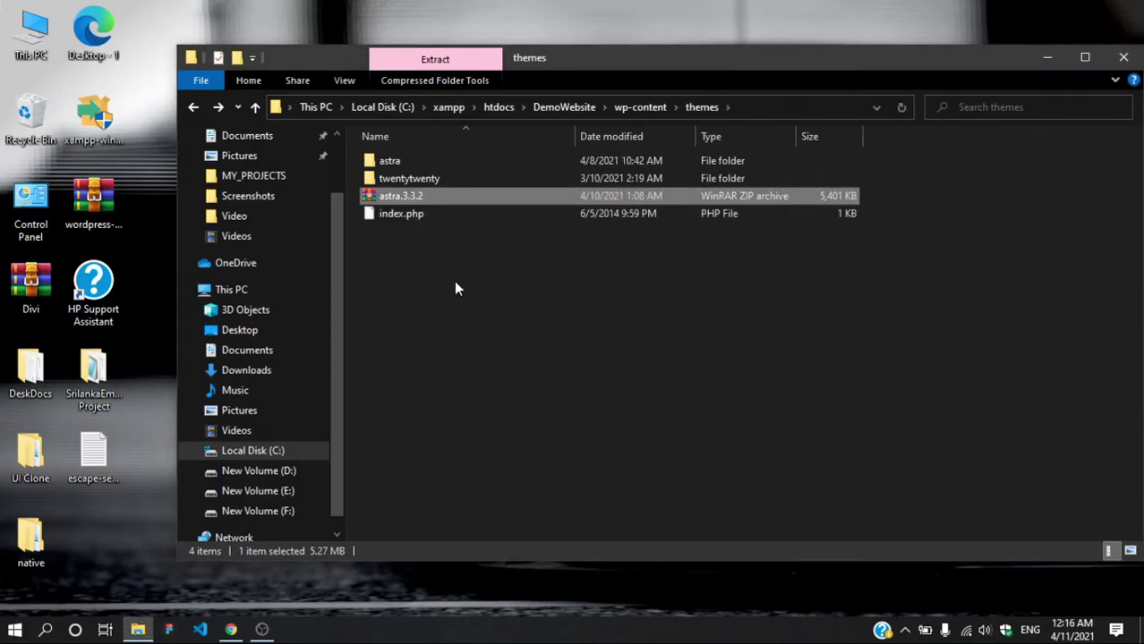
# Step: Return the astra.3.3.2 zip to the desktop and open the extracted astra folder
pyautogui.moveTo(397, 196); pyautogui.dragTo(104, 555)
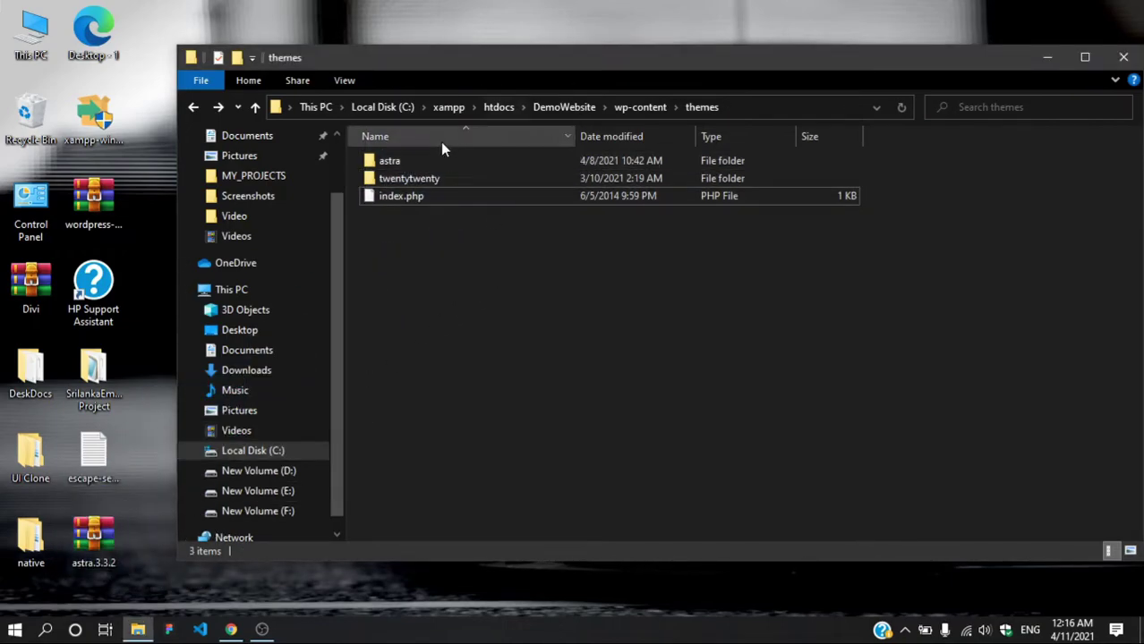
pyautogui.doubleClick(391, 162)
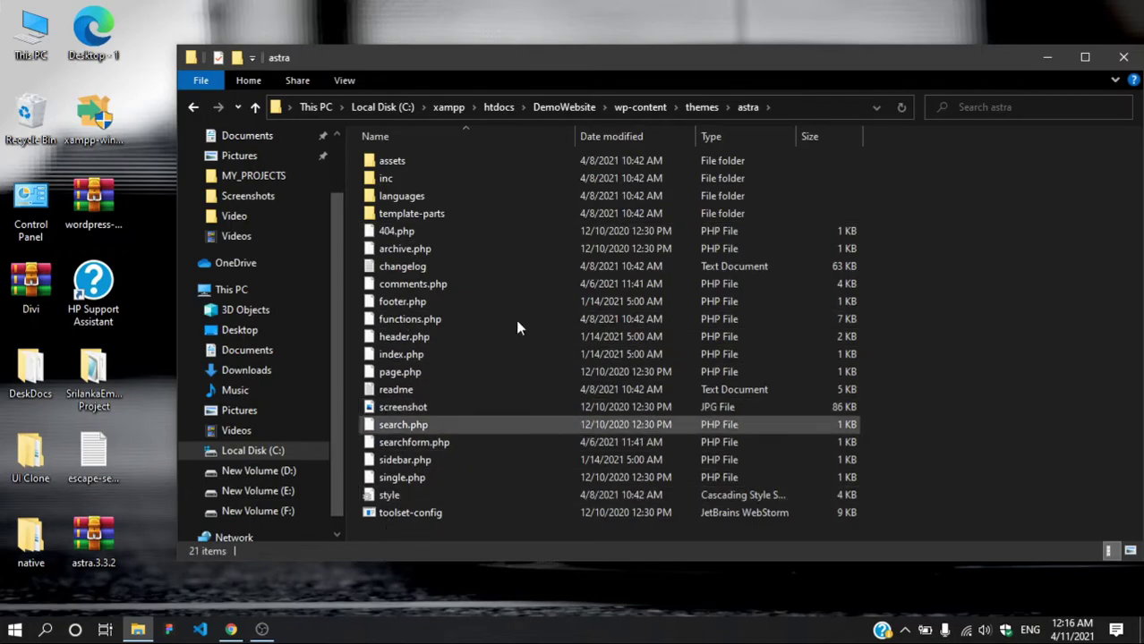
pyautogui.moveTo(975, 47); pyautogui.dragTo(821, 46)
# Step: Reload Themes, activate the Astra theme, maximize Chrome and switch to the DemoWebsite front-page tab
pyautogui.click(891, 58)
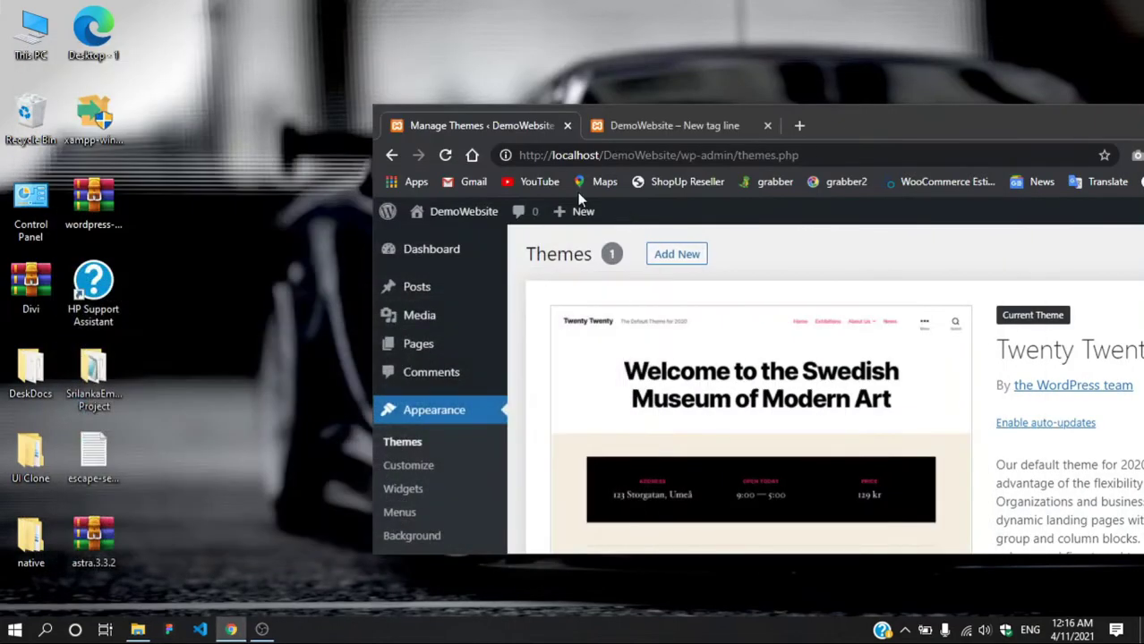
pyautogui.click(447, 157)
pyautogui.moveTo(918, 126); pyautogui.dragTo(636, 72)
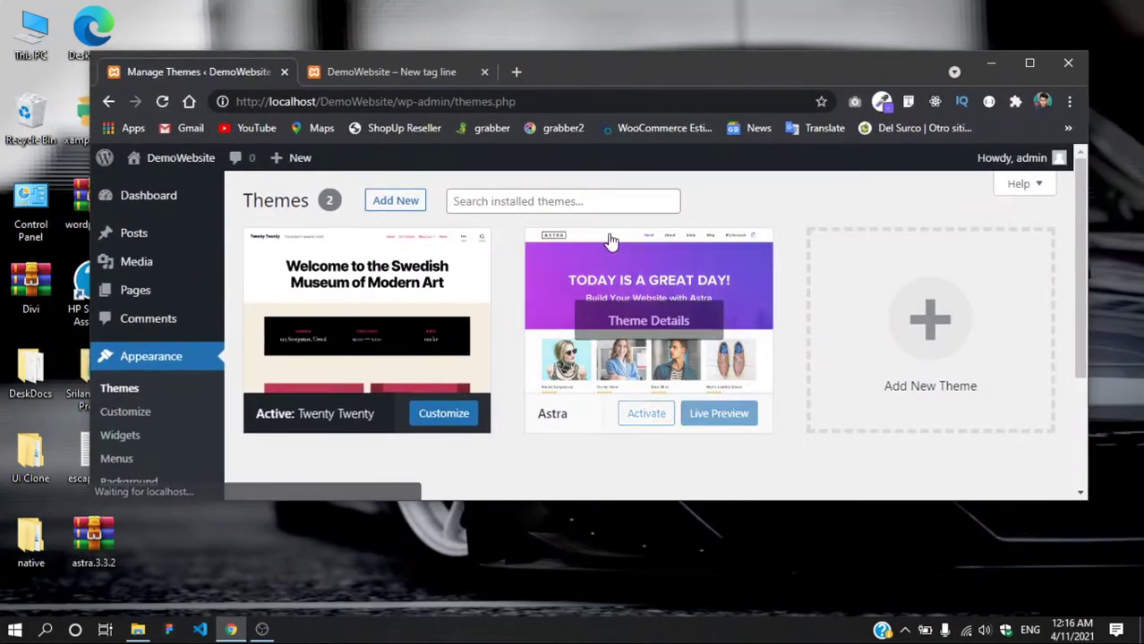
pyautogui.click(646, 415)
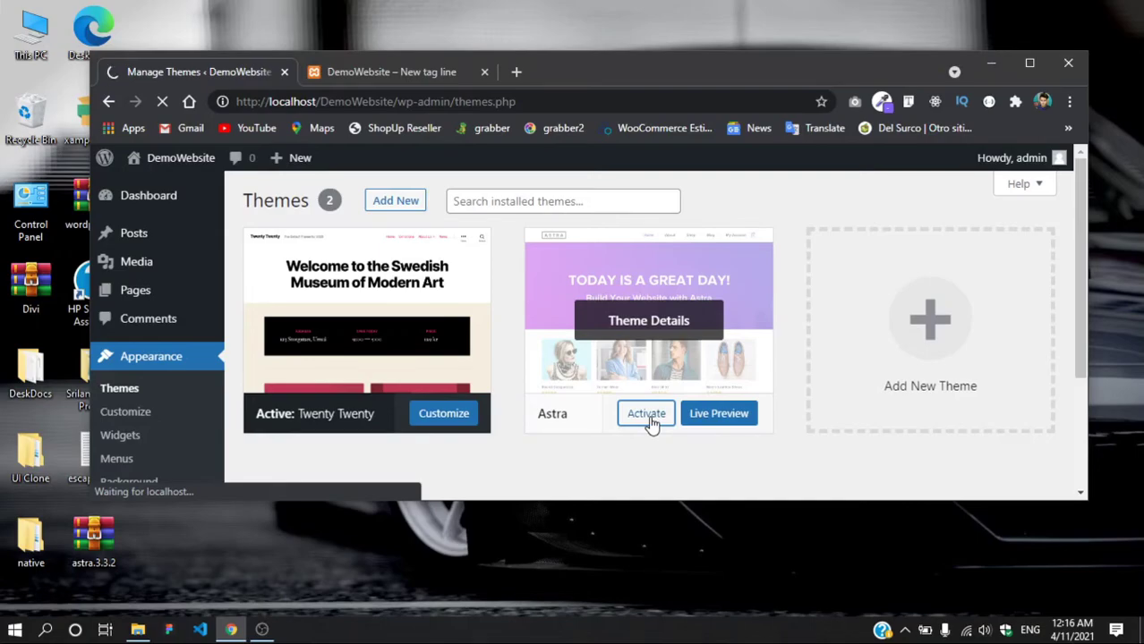
pyautogui.click(1029, 63)
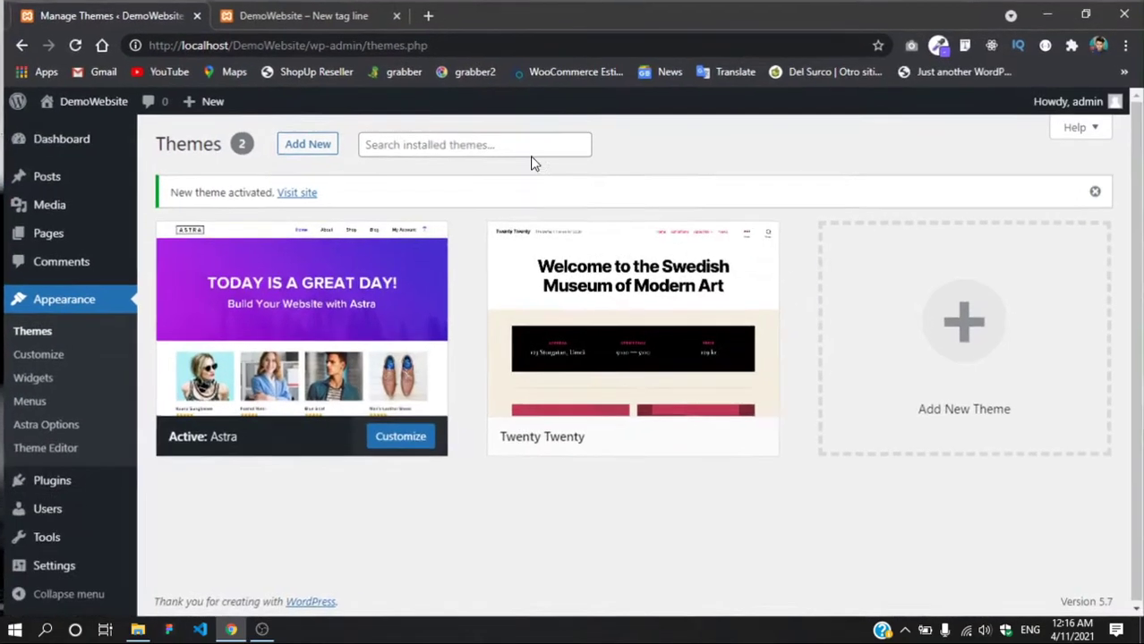
pyautogui.click(327, 15)
# Step: Reload the DemoWebsite front page and scroll through its Astra layout and sidebar widgets
pyautogui.click(78, 42)
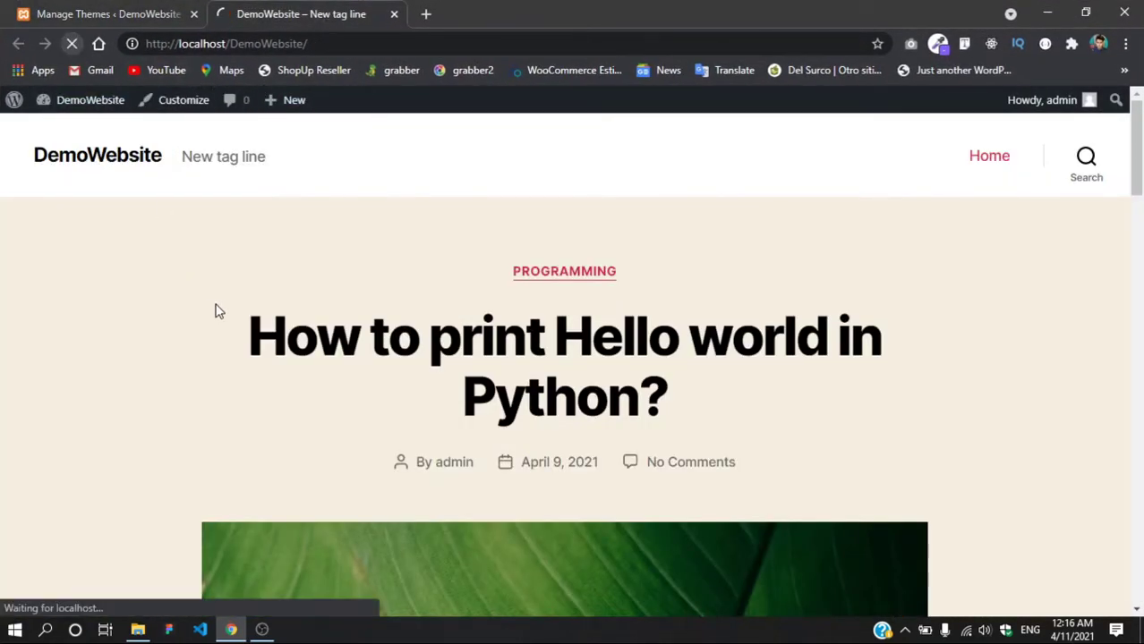
pyautogui.scroll(-5, 231, 472)
pyautogui.scroll(-4, 231, 471)
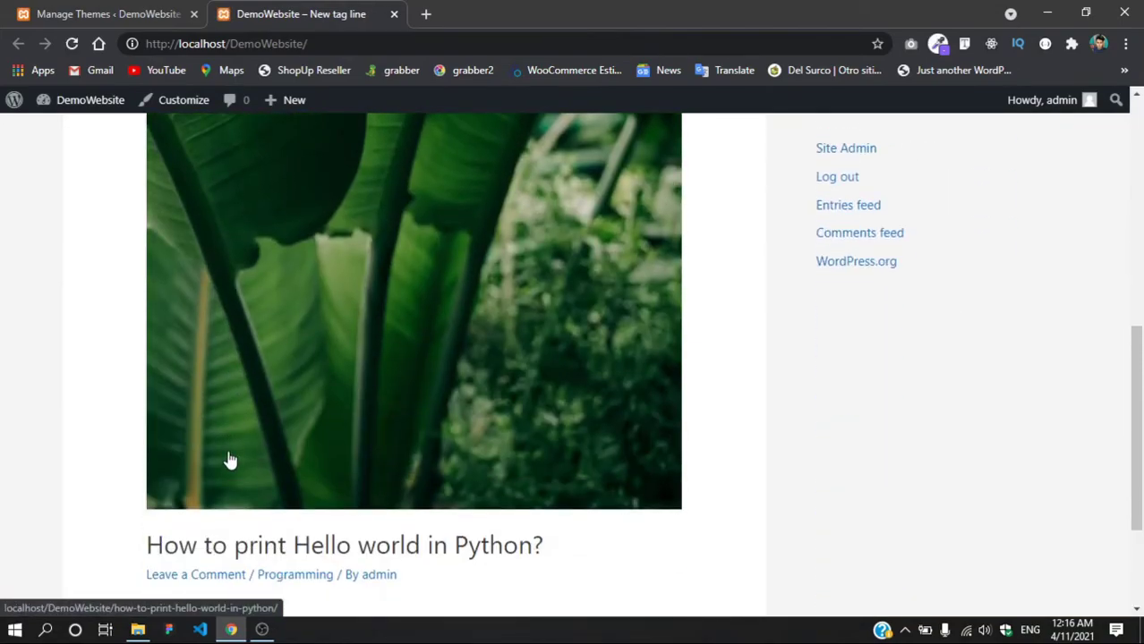
pyautogui.scroll(3, 230, 464)
pyautogui.scroll(6, 230, 460)
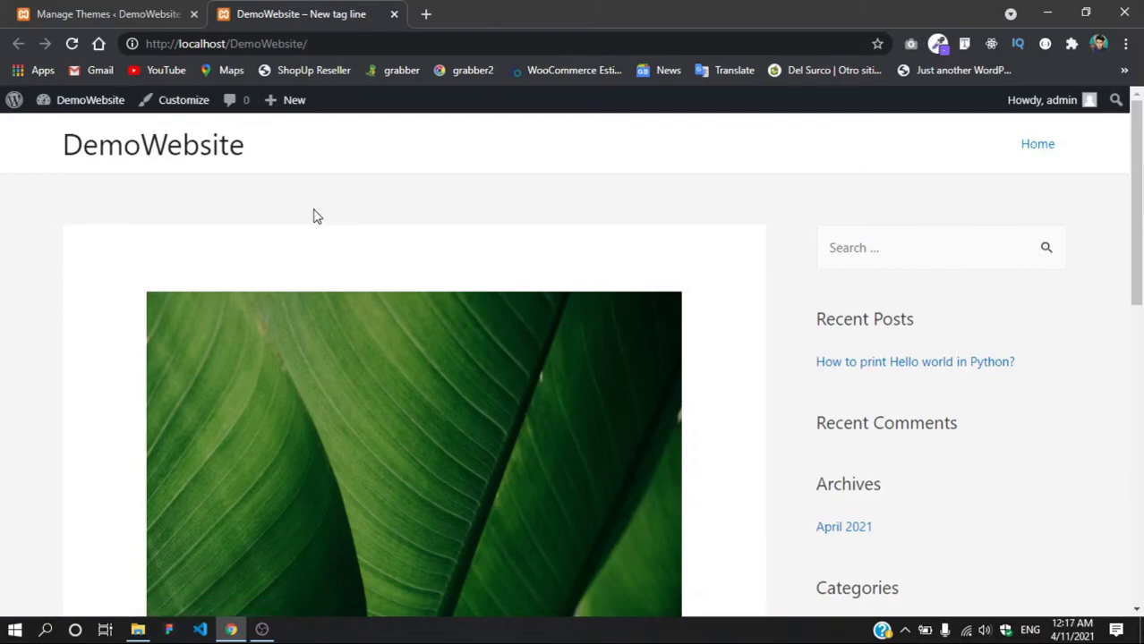
pyautogui.scroll(-5, 313, 226)
pyautogui.scroll(-3, 315, 240)
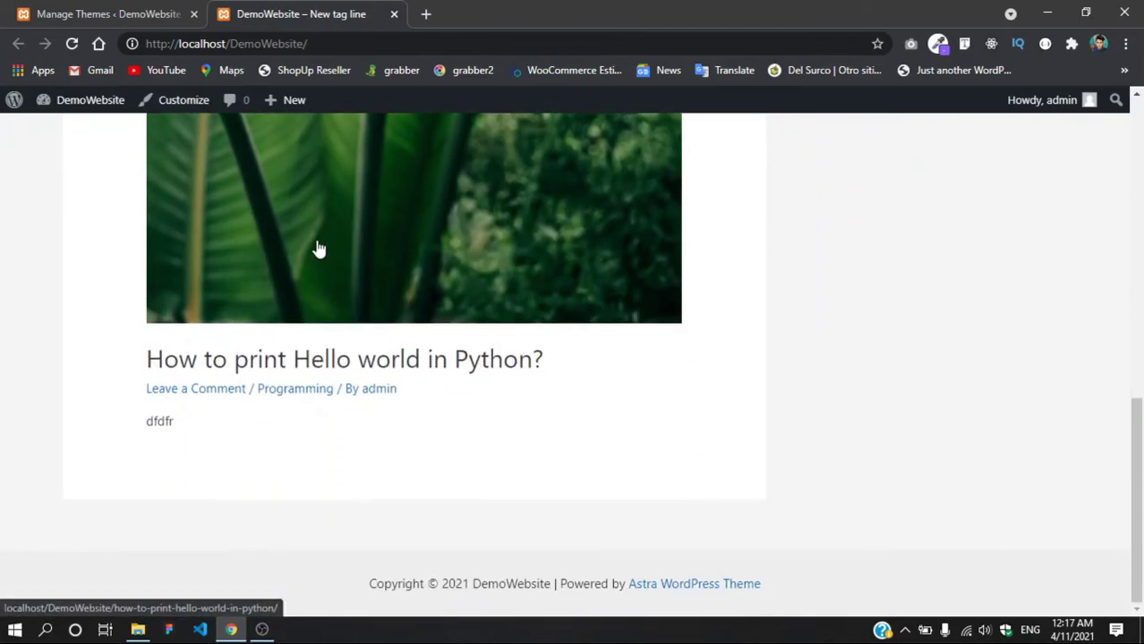
pyautogui.scroll(8, 319, 249)
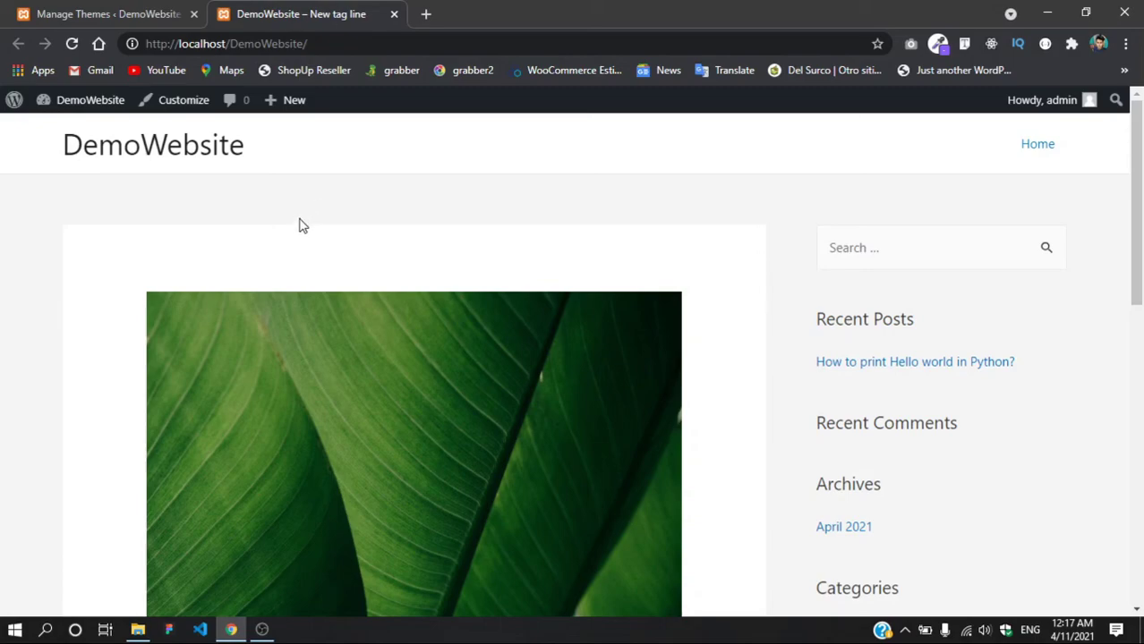
# Step: Restore Chrome to a smaller window and move it slightly down
pyautogui.moveTo(576, 17); pyautogui.dragTo(567, 66)
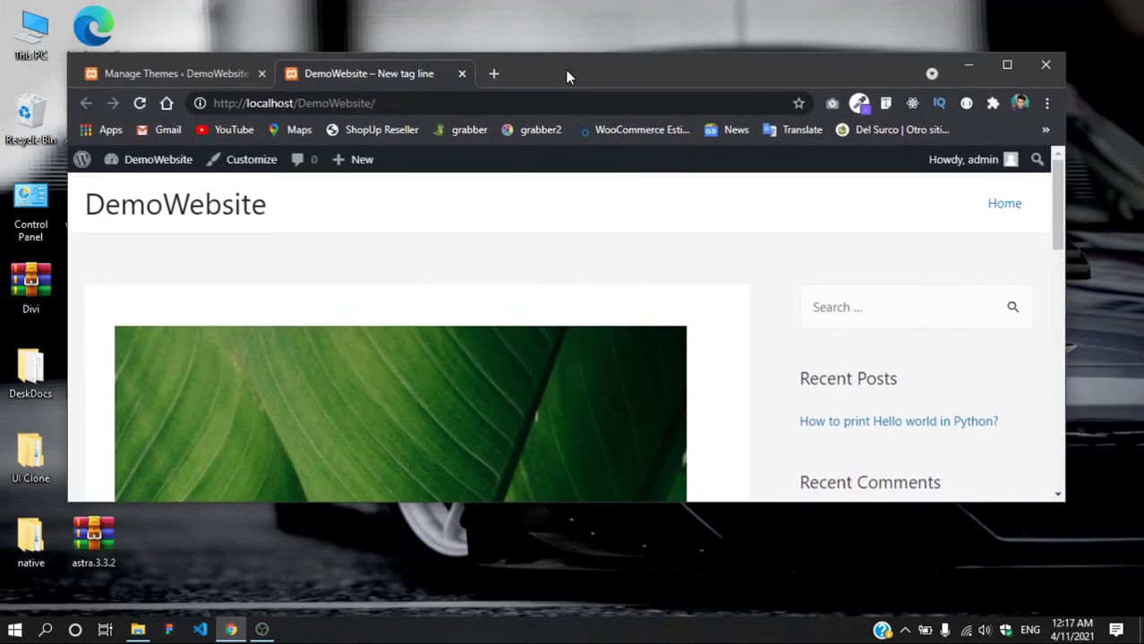
pyautogui.scroll(-10, 706, 263)
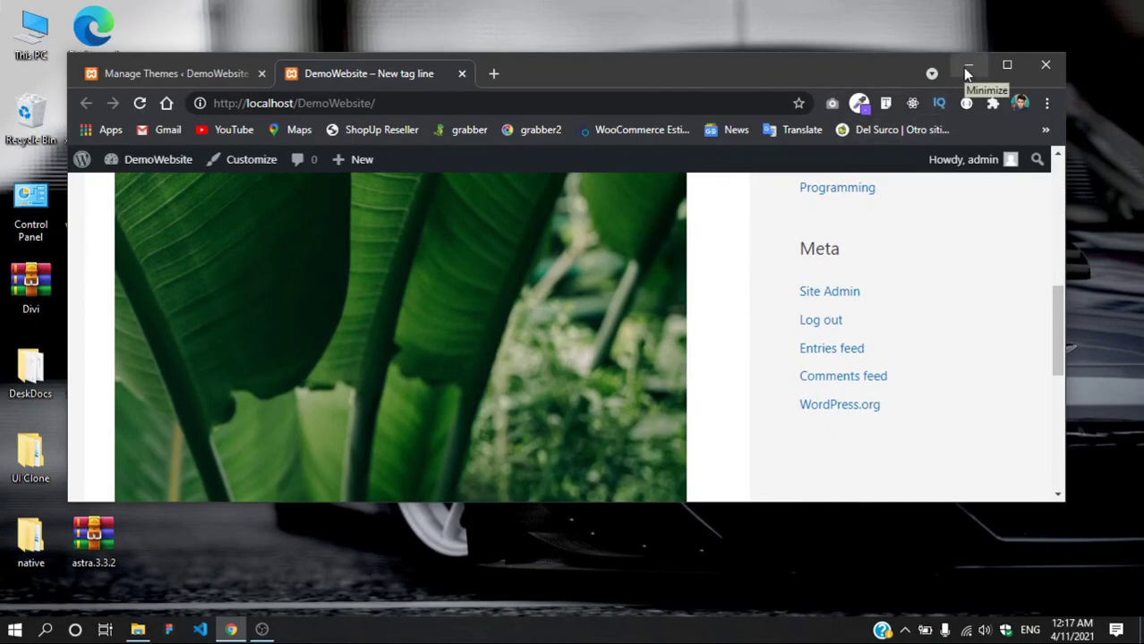
pyautogui.moveTo(750, 67); pyautogui.dragTo(749, 94)
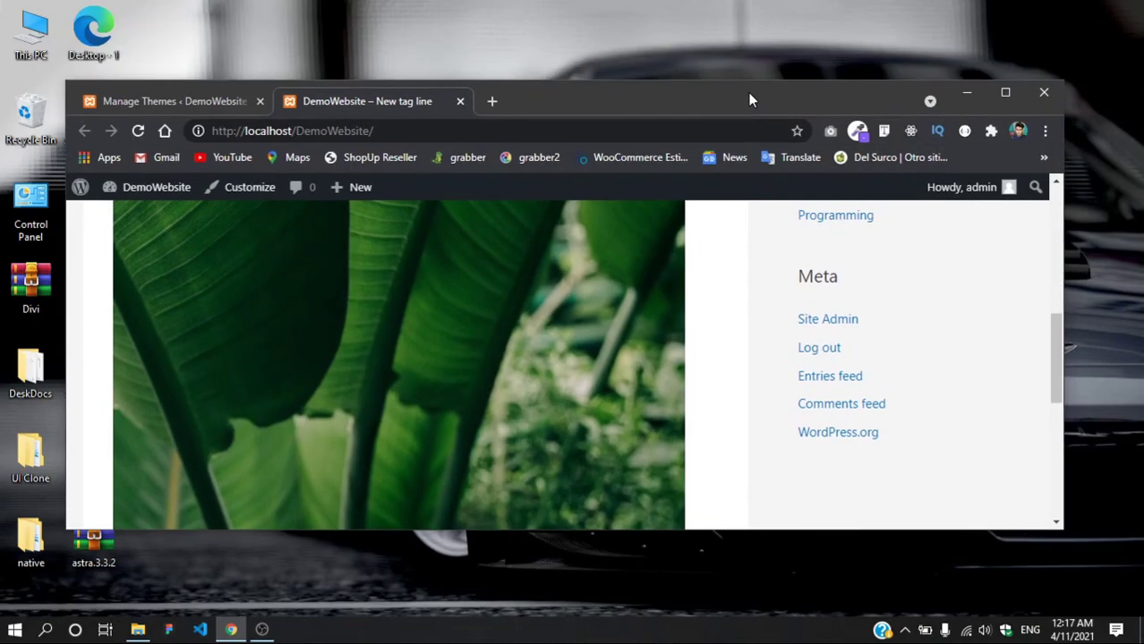